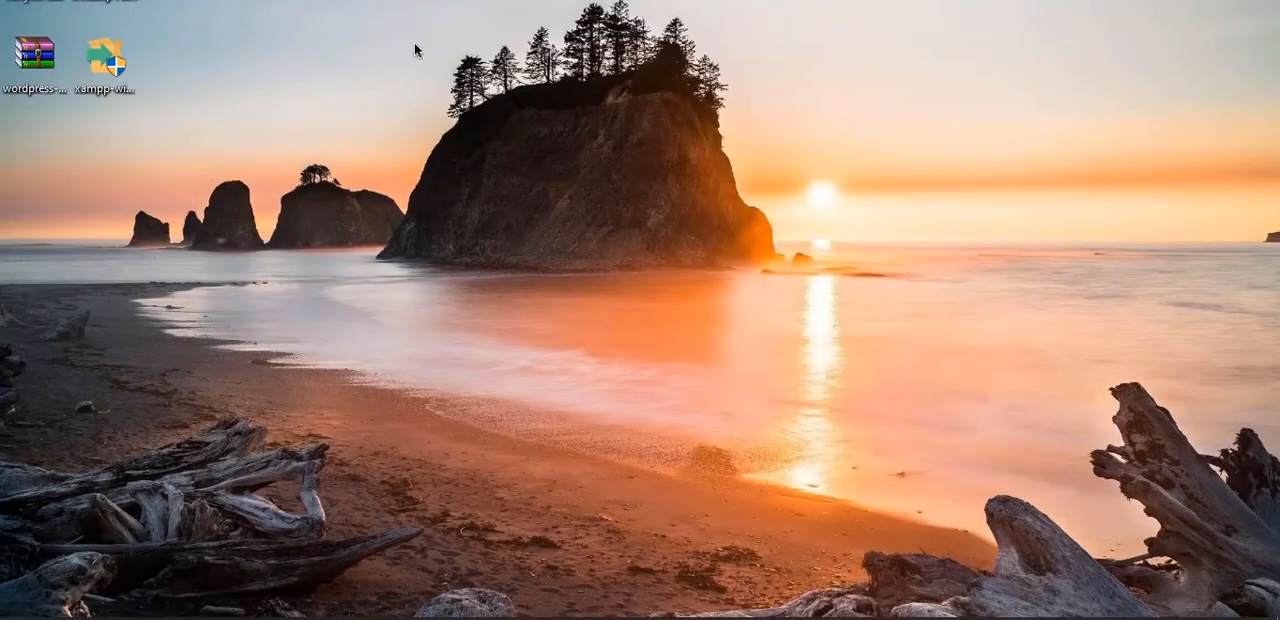
- Launch the XAMPP installer and continue past the antivirus question and the UAC warning
double_click(107, 58)
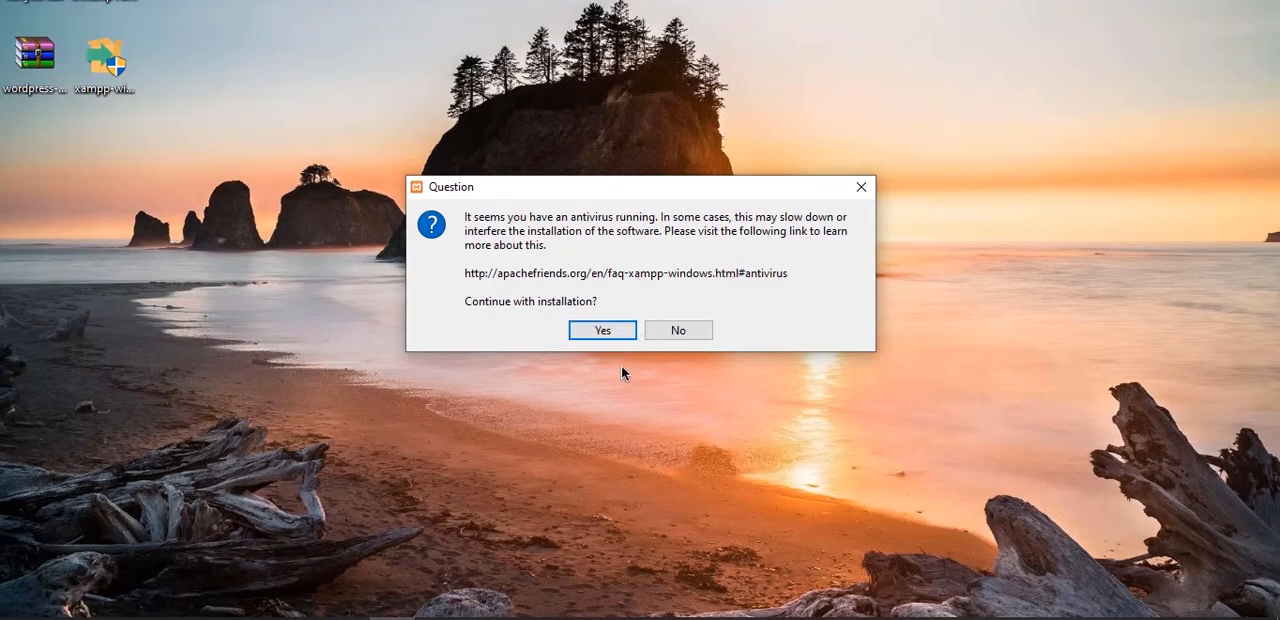
left_click(601, 331)
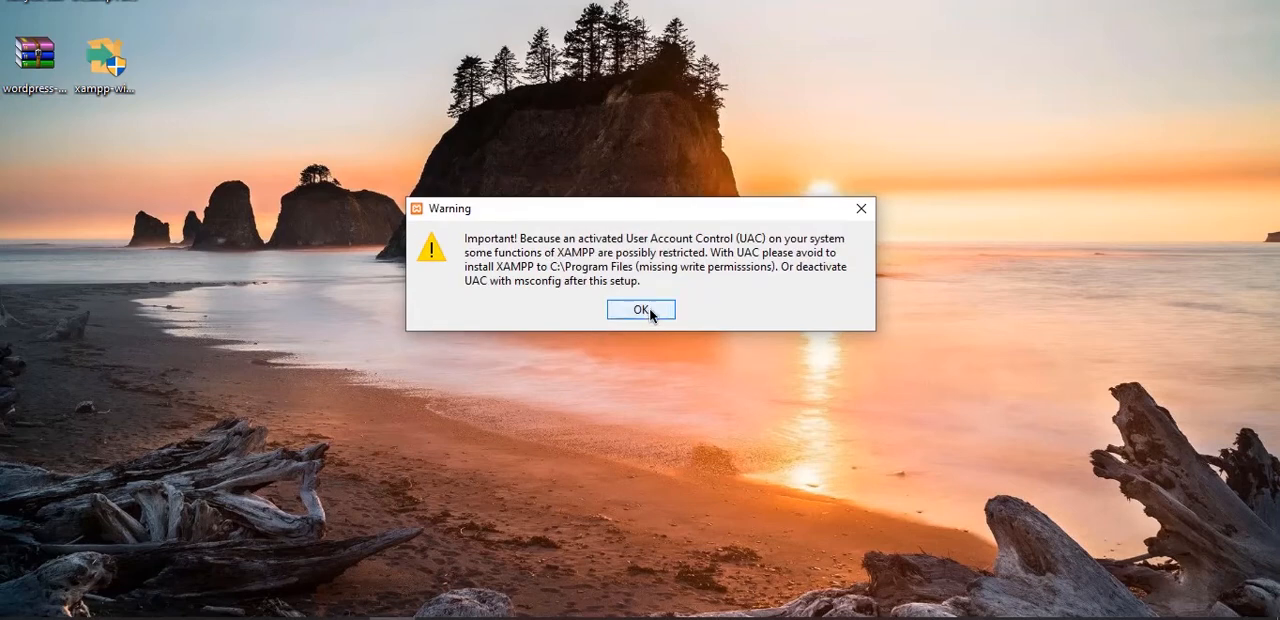
left_click(649, 313)
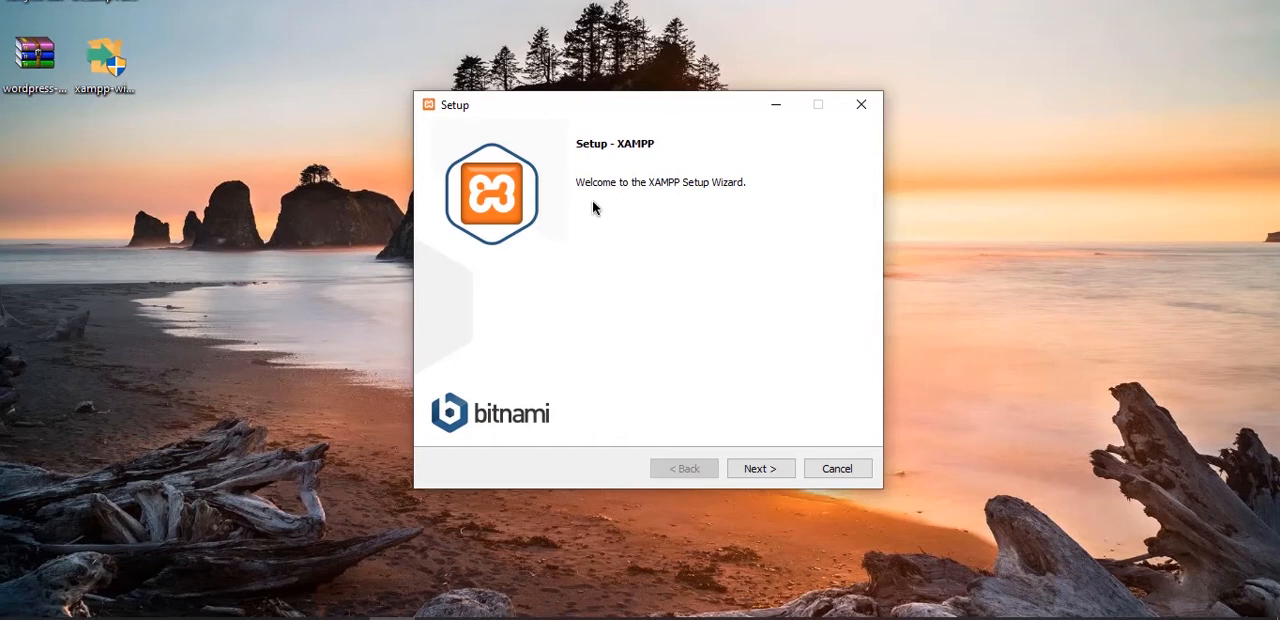
- Set up XAMPP with all components, the C:\xampp folder and English, opting out of learning more about Bitnami
left_click(768, 469)
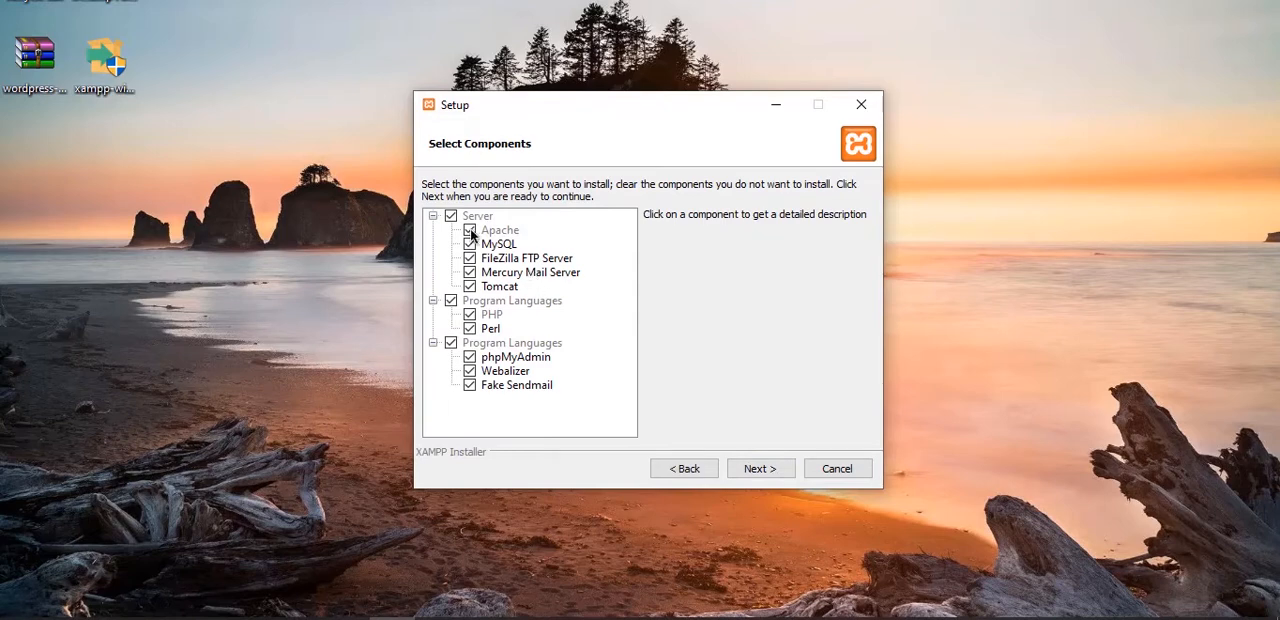
left_click(736, 469)
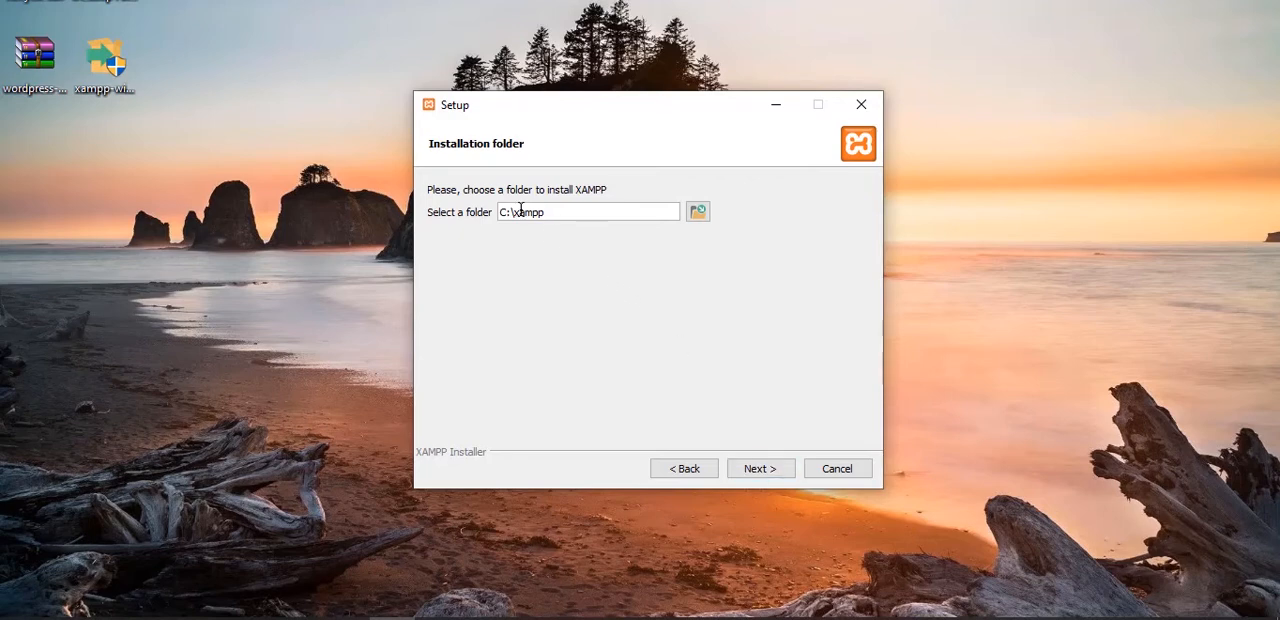
left_click(757, 467)
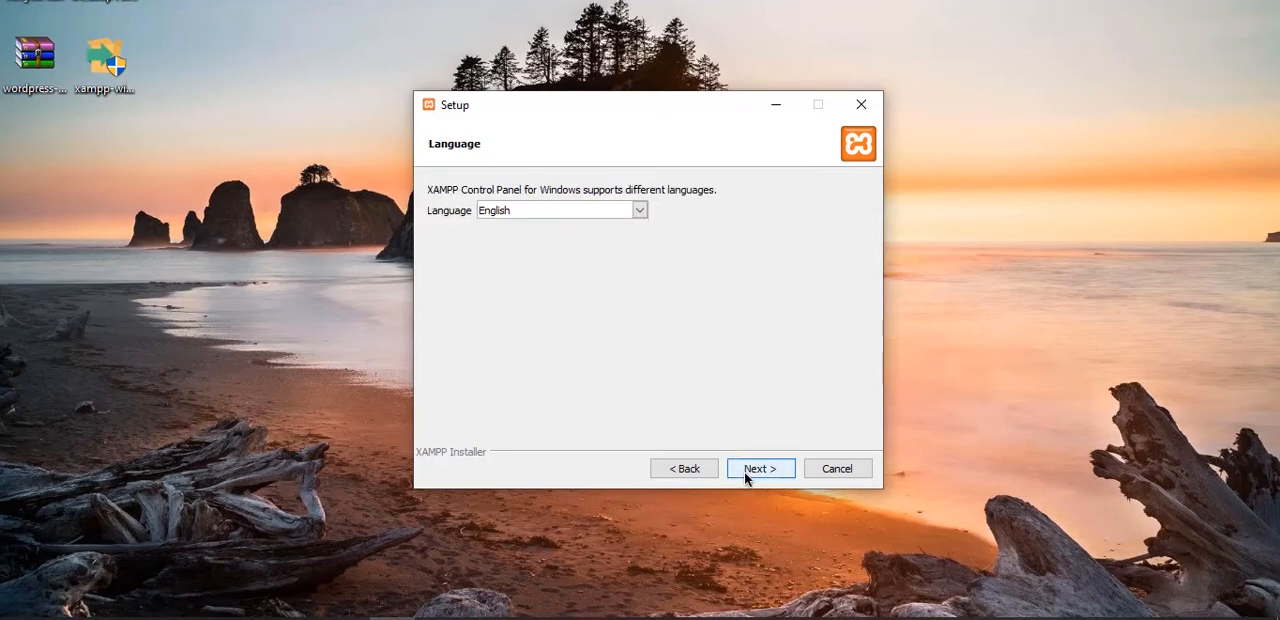
left_click(746, 470)
left_click(768, 277)
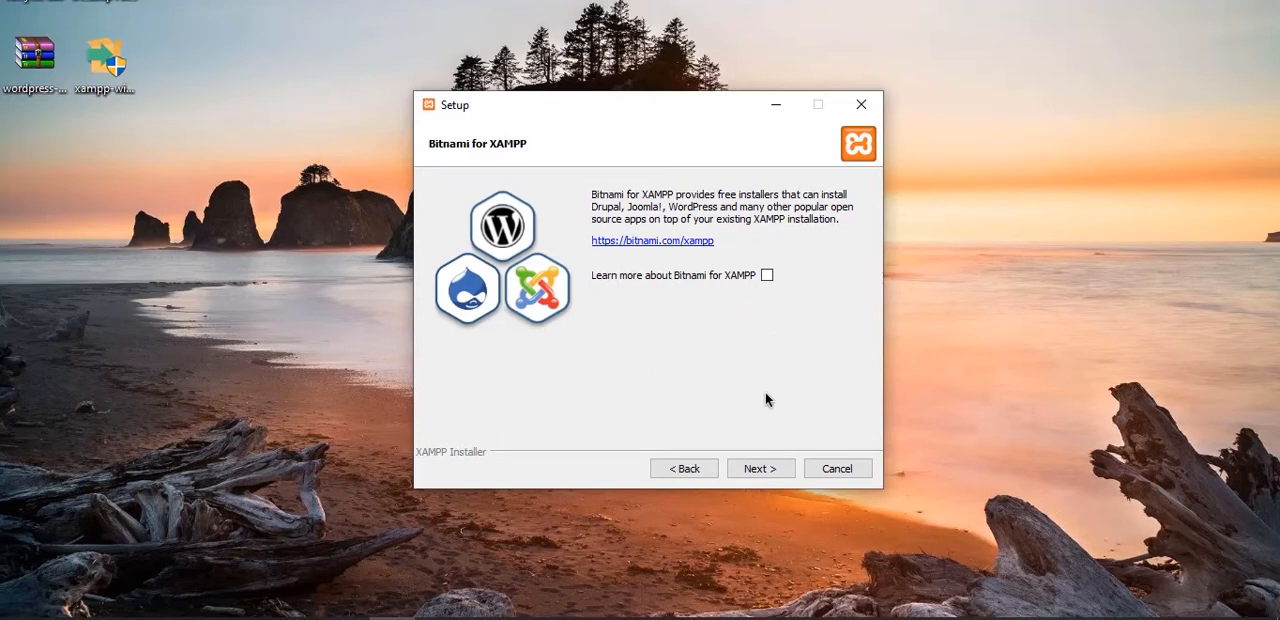
- Install XAMPP and finish the setup wizard without starting the Control Panel
left_click(756, 471)
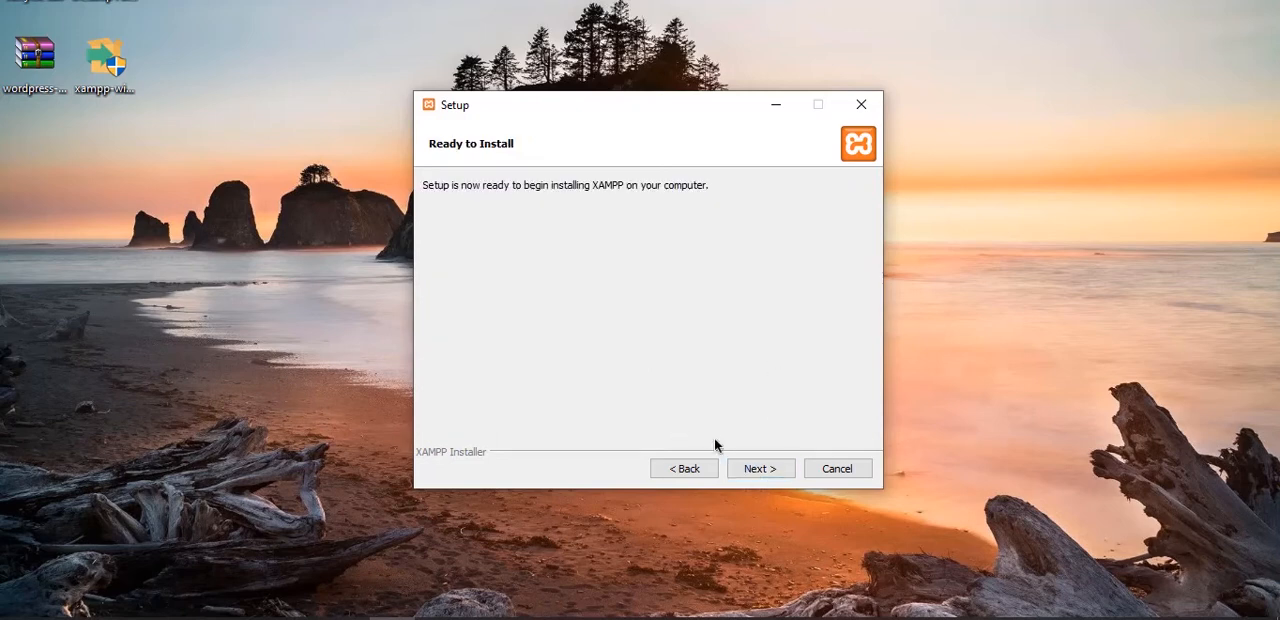
left_click(762, 470)
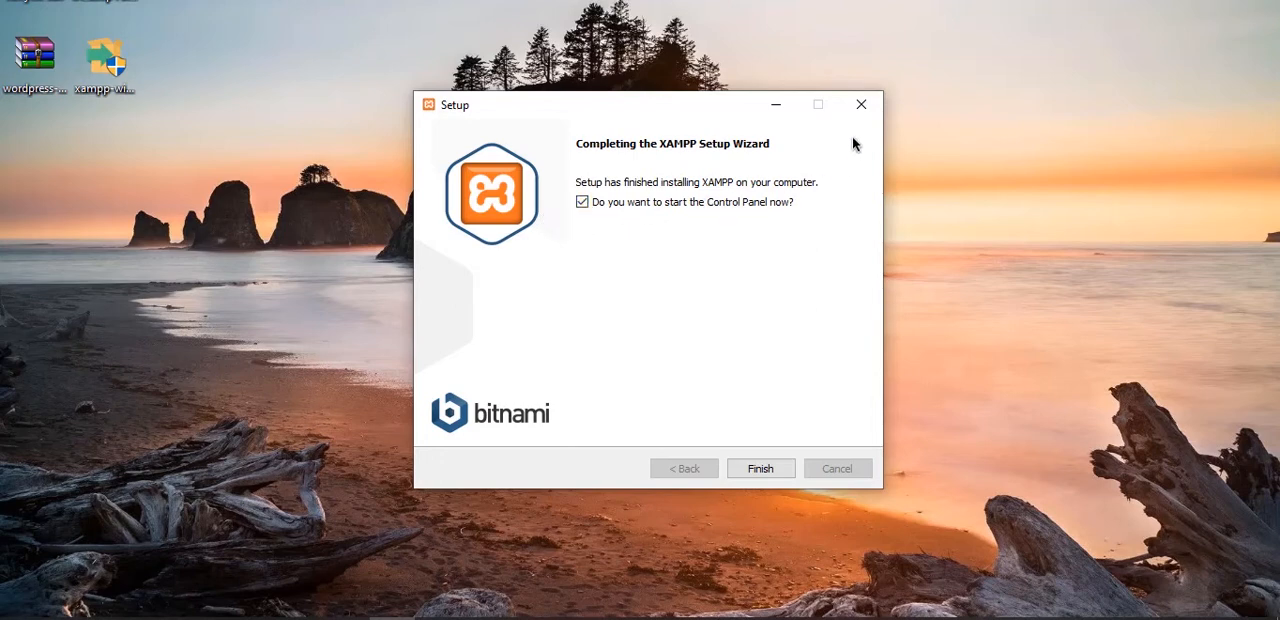
left_click(644, 203)
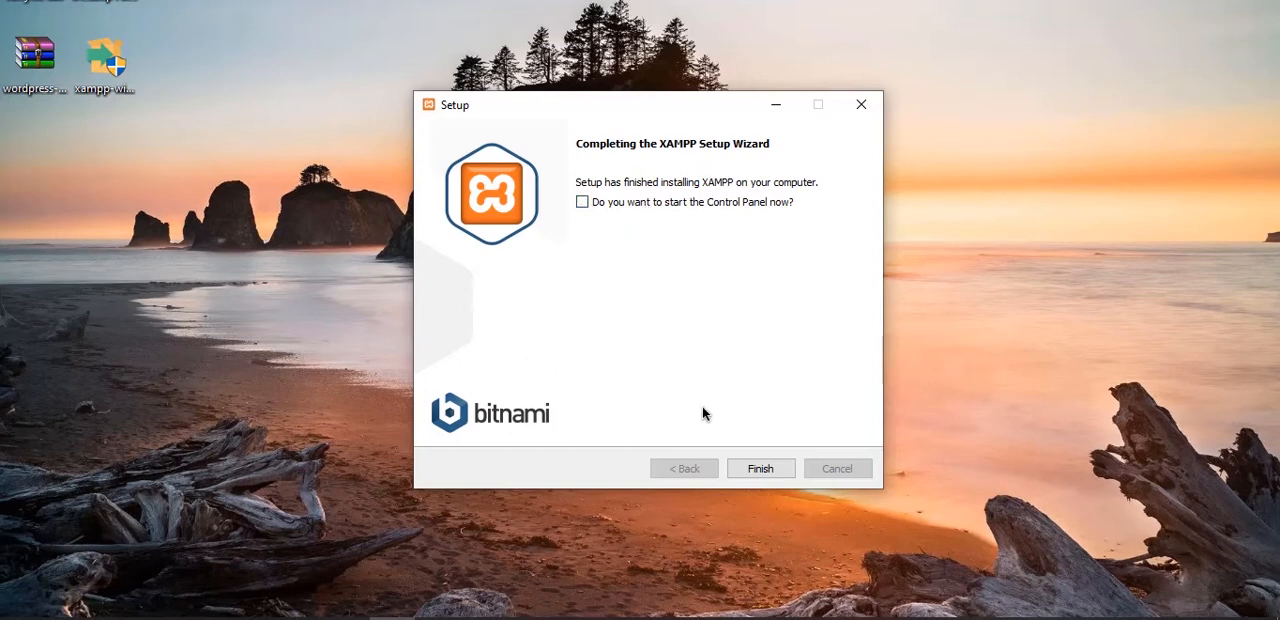
left_click(750, 468)
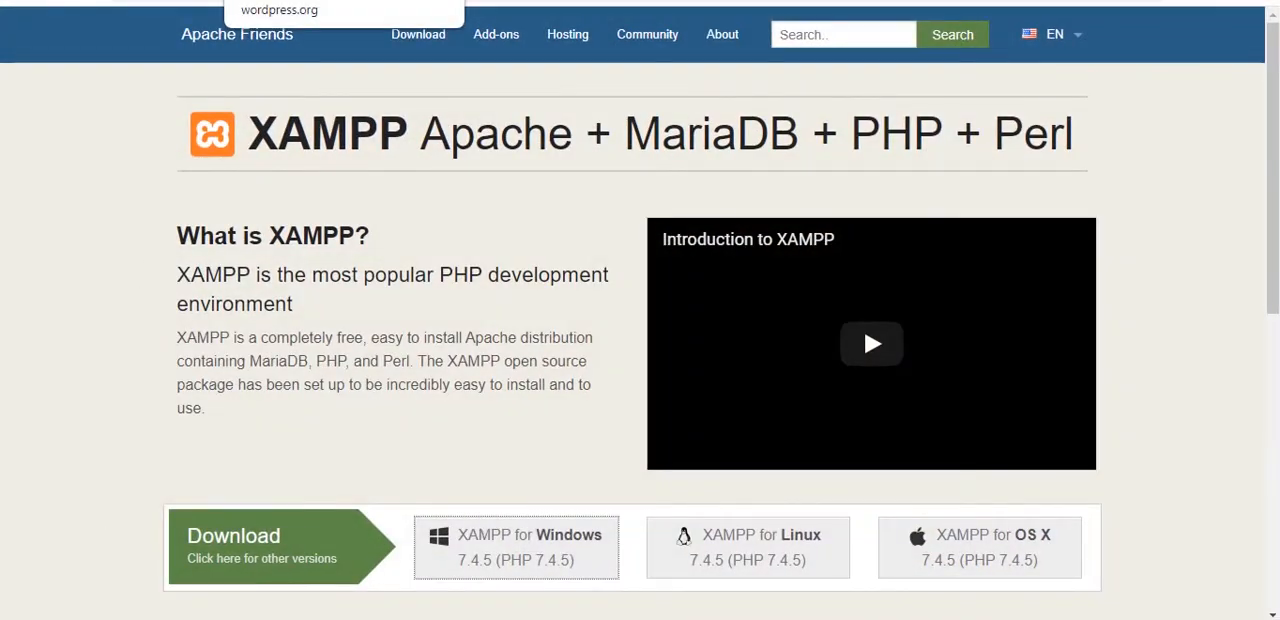
- Restore the browser to a floating window, widen it and move it over the middle of the desktop
left_click_drag(755, 0, 759, 125)
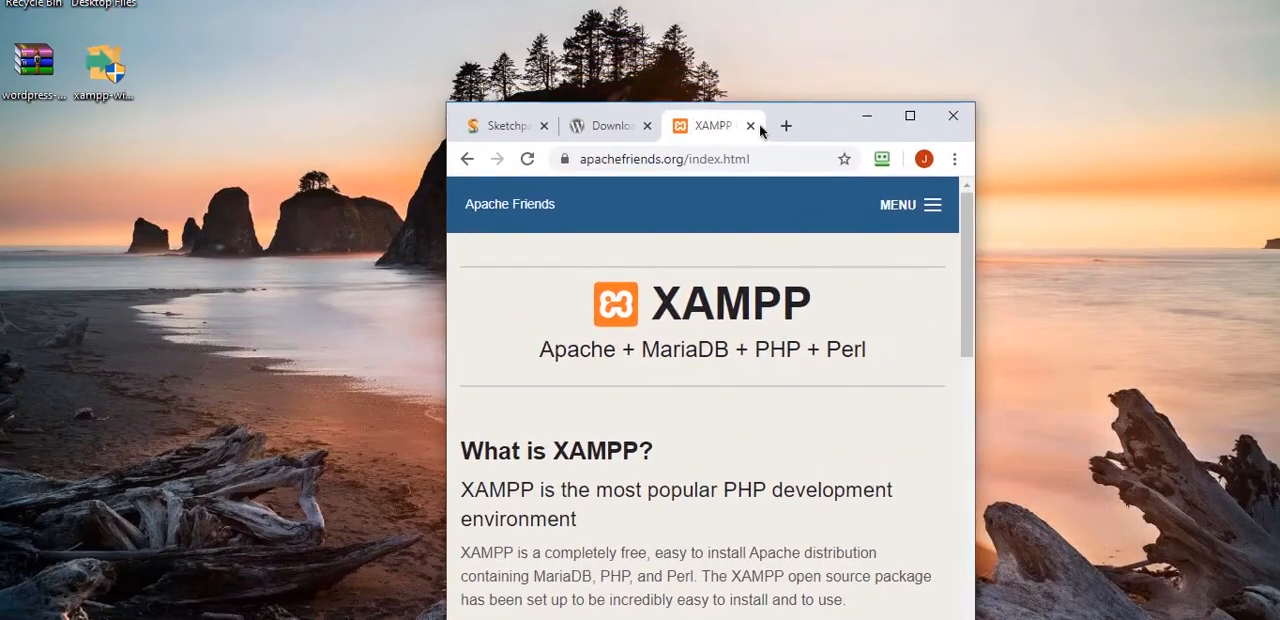
left_click_drag(976, 229, 1278, 236)
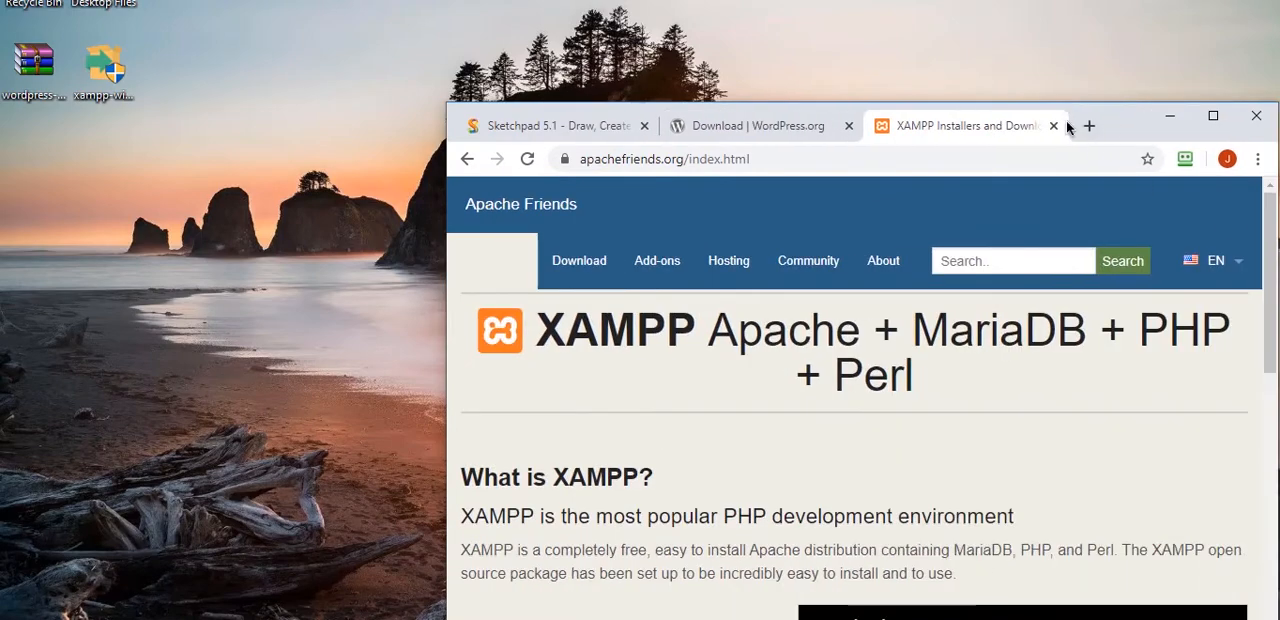
left_click_drag(1066, 120, 913, 113)
left_click_drag(293, 158, 1, 158)
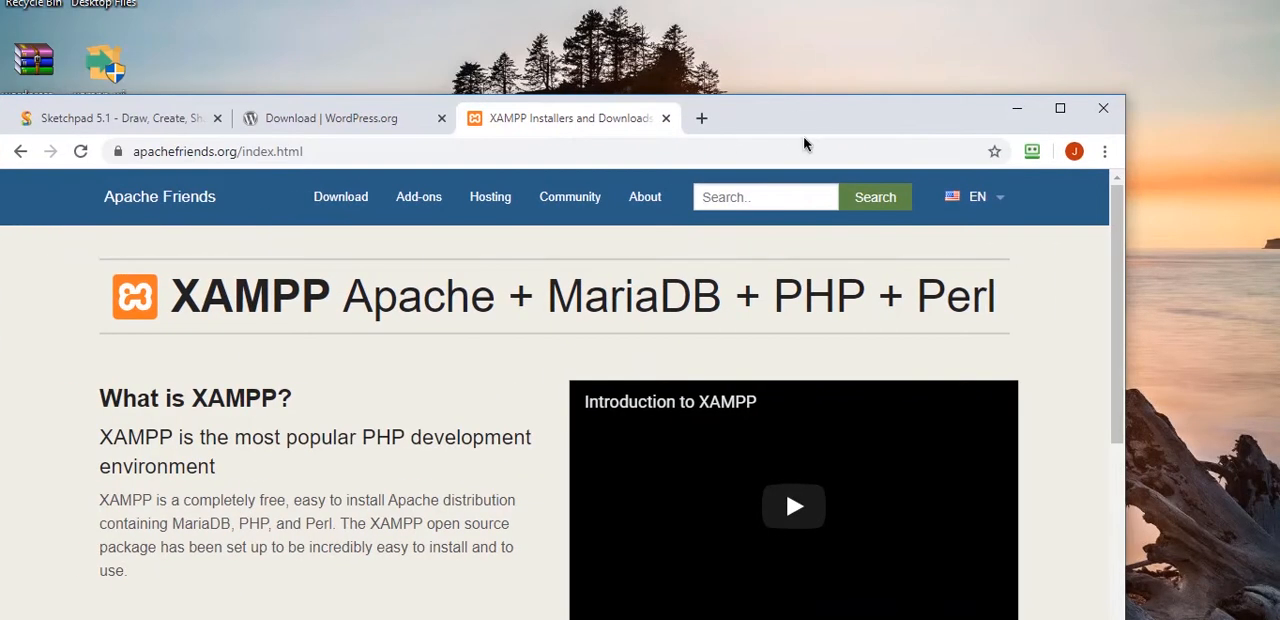
left_click_drag(789, 118, 890, 57)
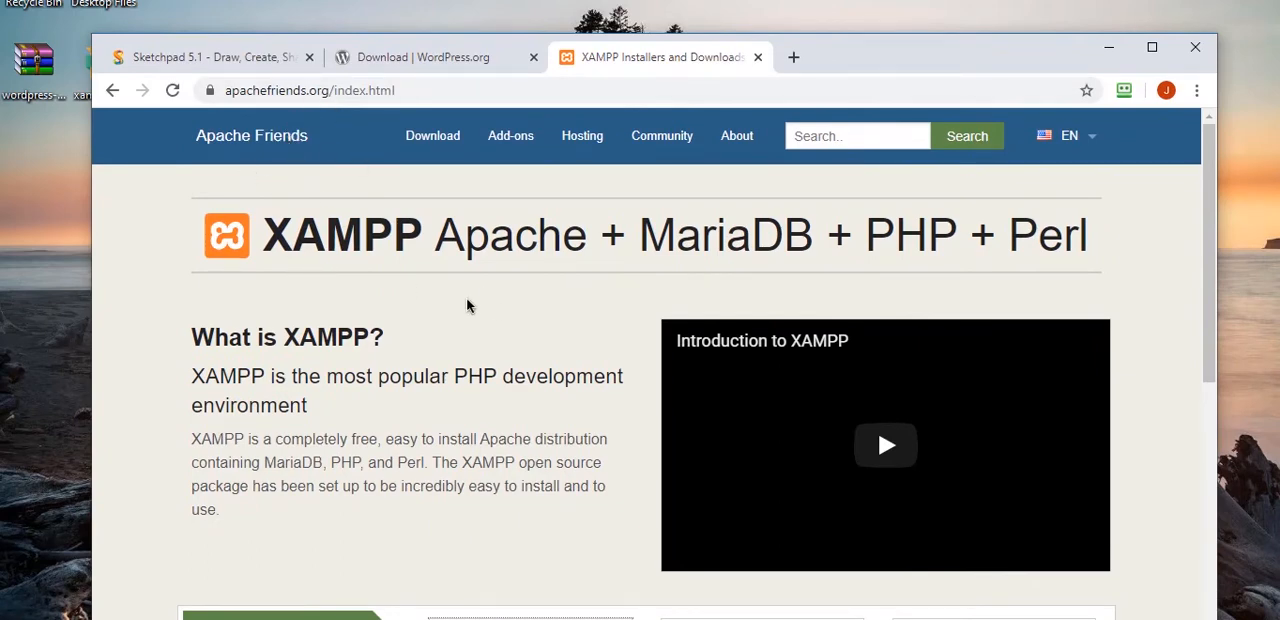
- Go from the WordPress.org home page to Get WordPress and view the WordPress 5.4.1 download in a maximized window
left_click(408, 64)
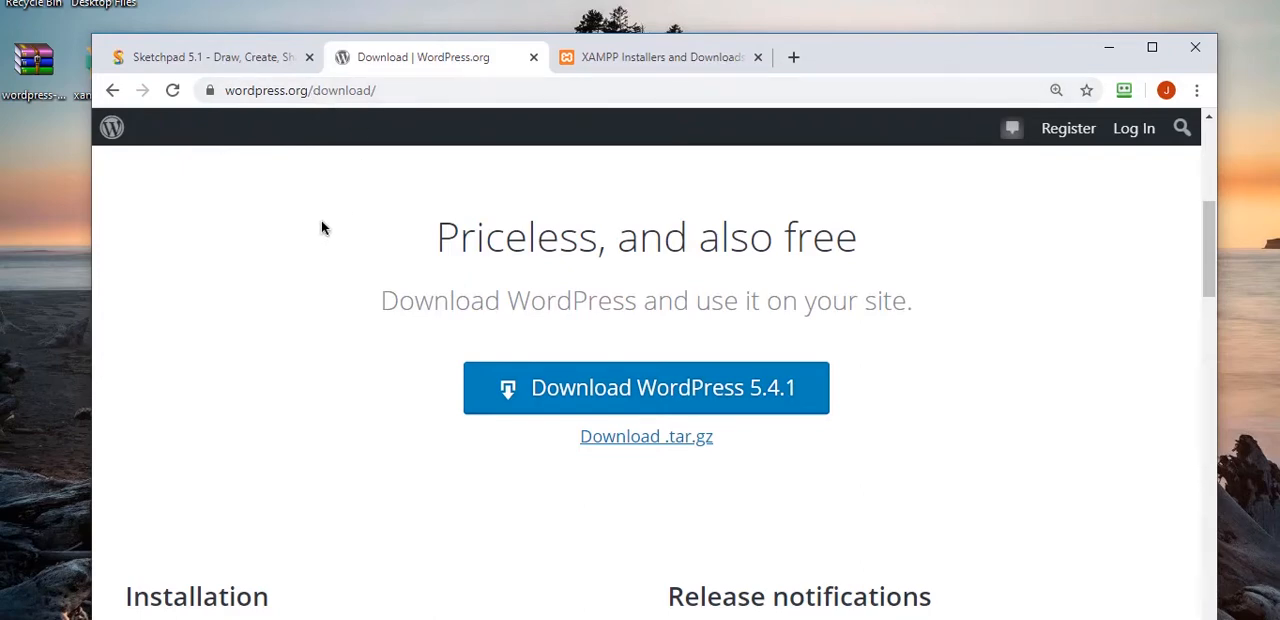
scroll(306, 266, "up", 5)
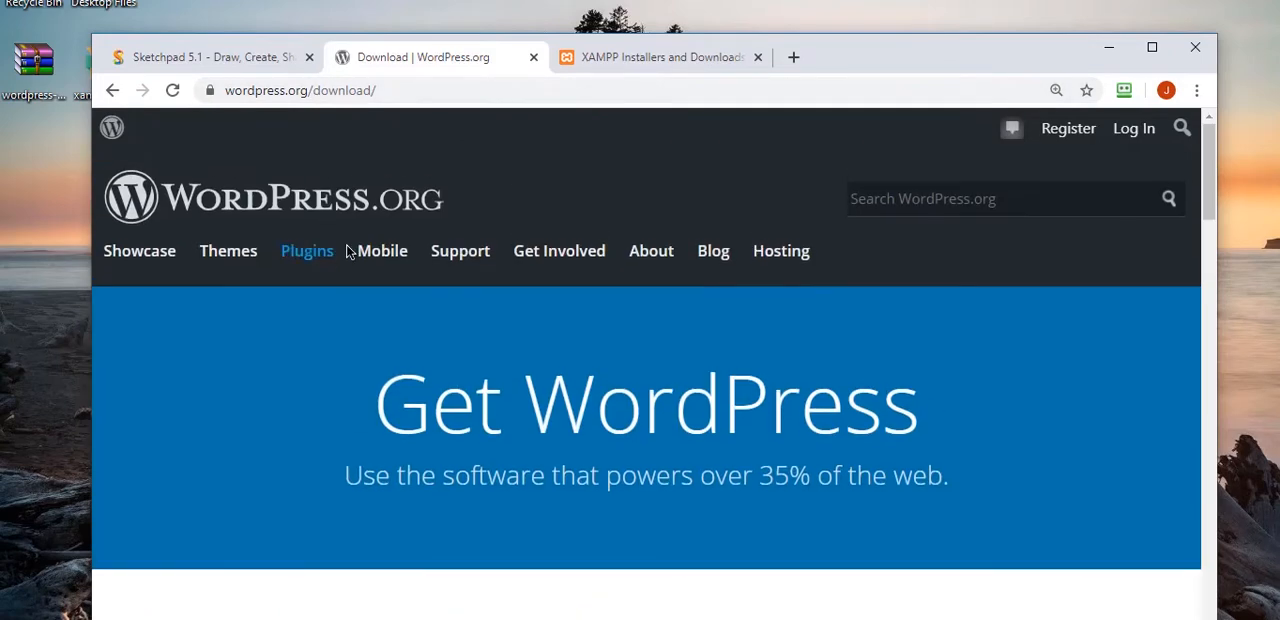
left_click(309, 167)
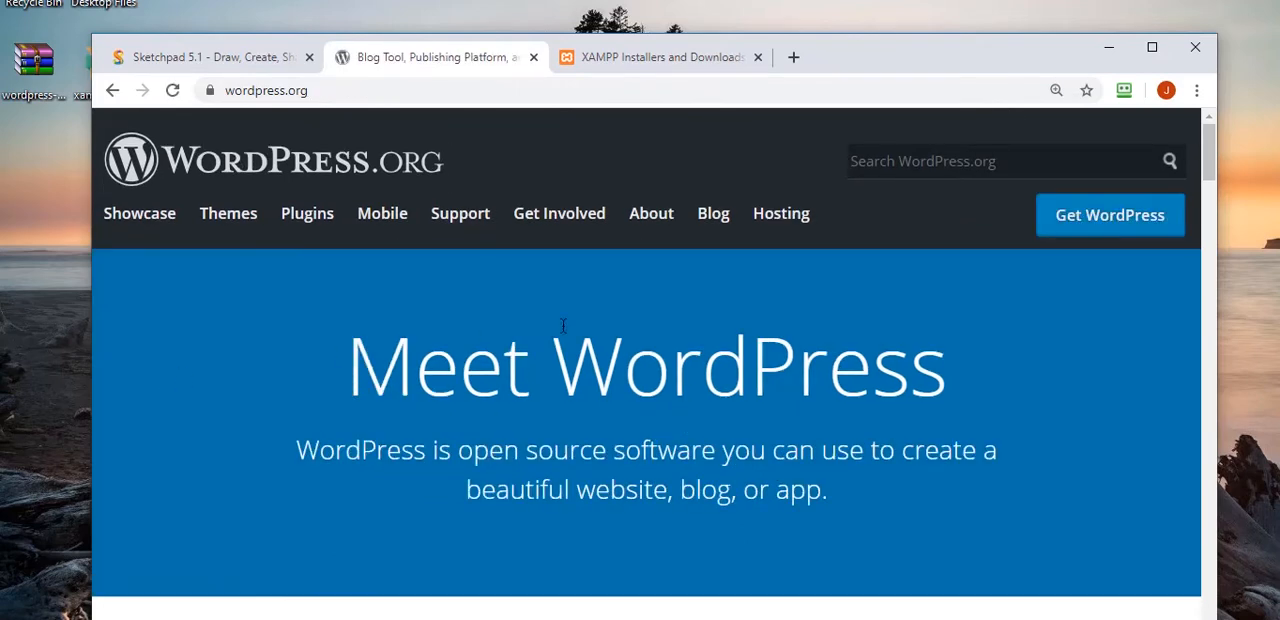
left_click(1104, 215)
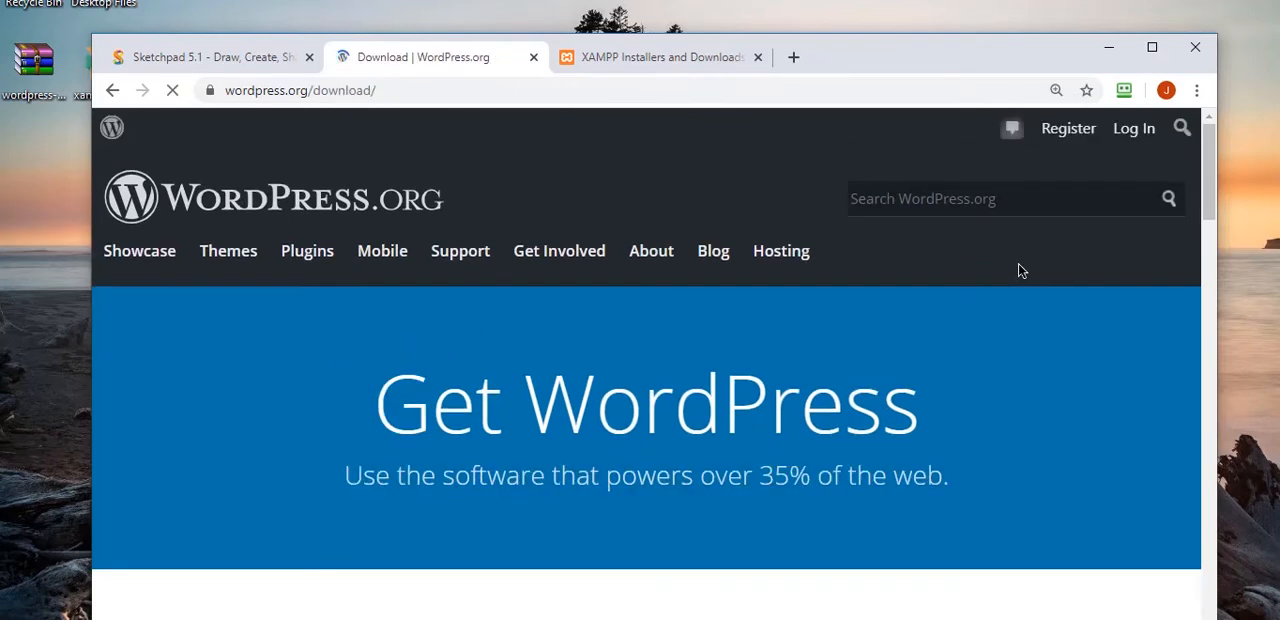
scroll(1018, 263, "down", 5)
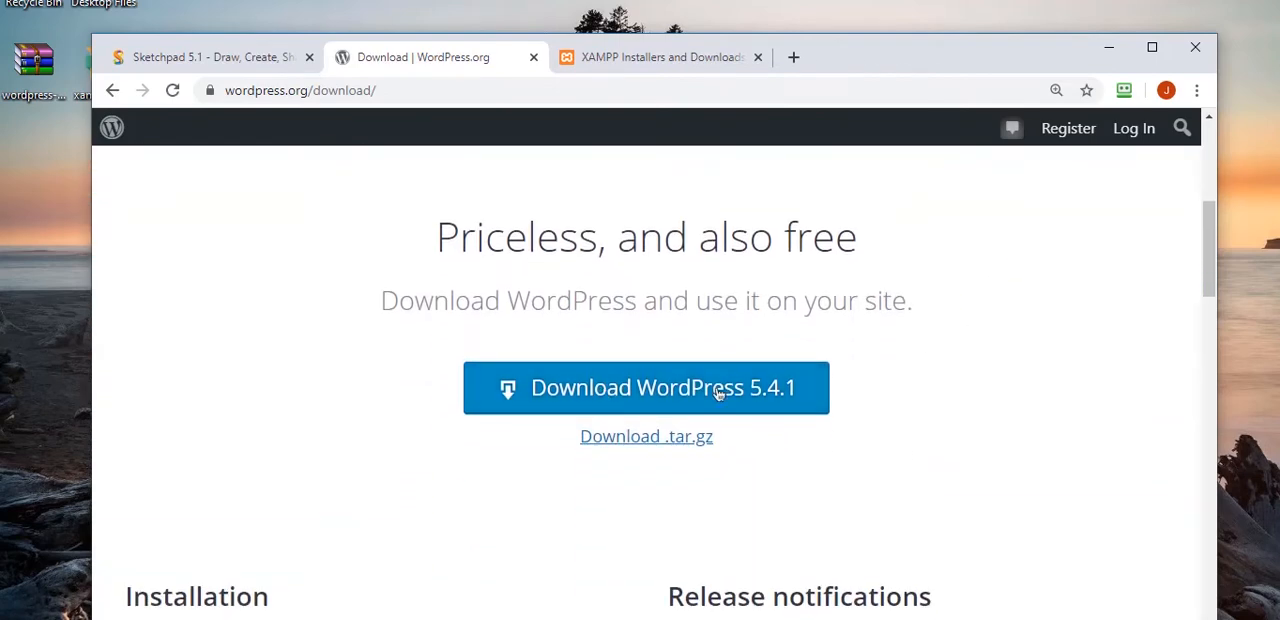
key("super+Up")
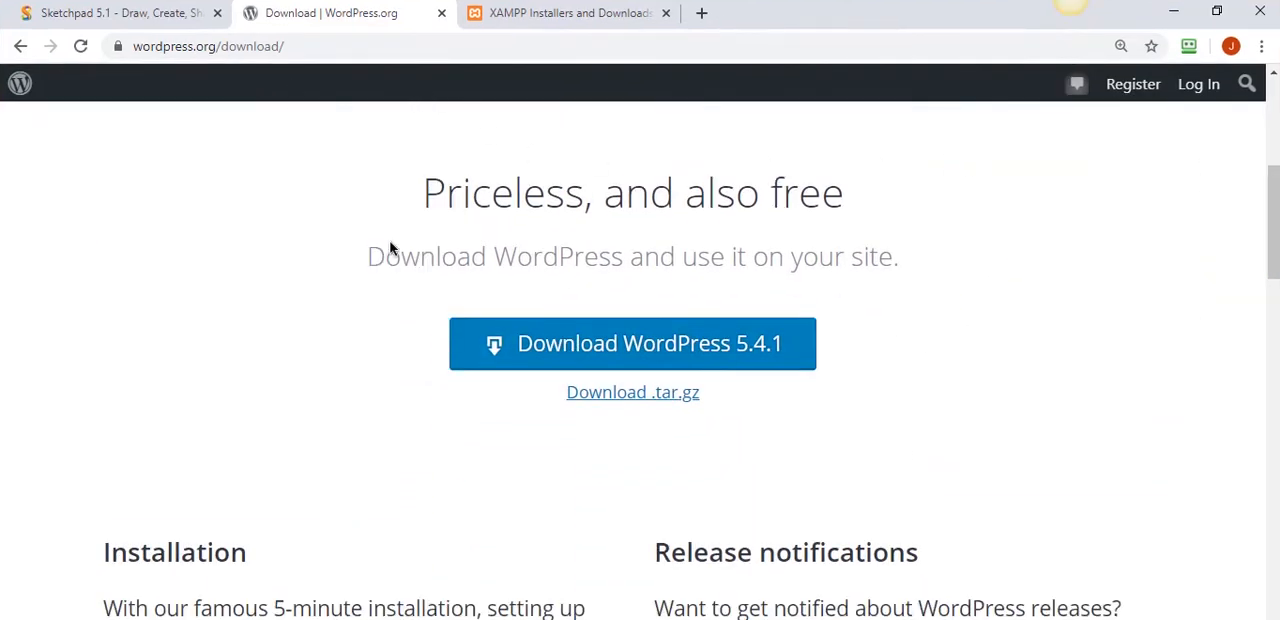
- Minimize the browser and extract the WordPress archive on the desktop into a wordpress-5.4.1 folder
left_click(1188, 12)
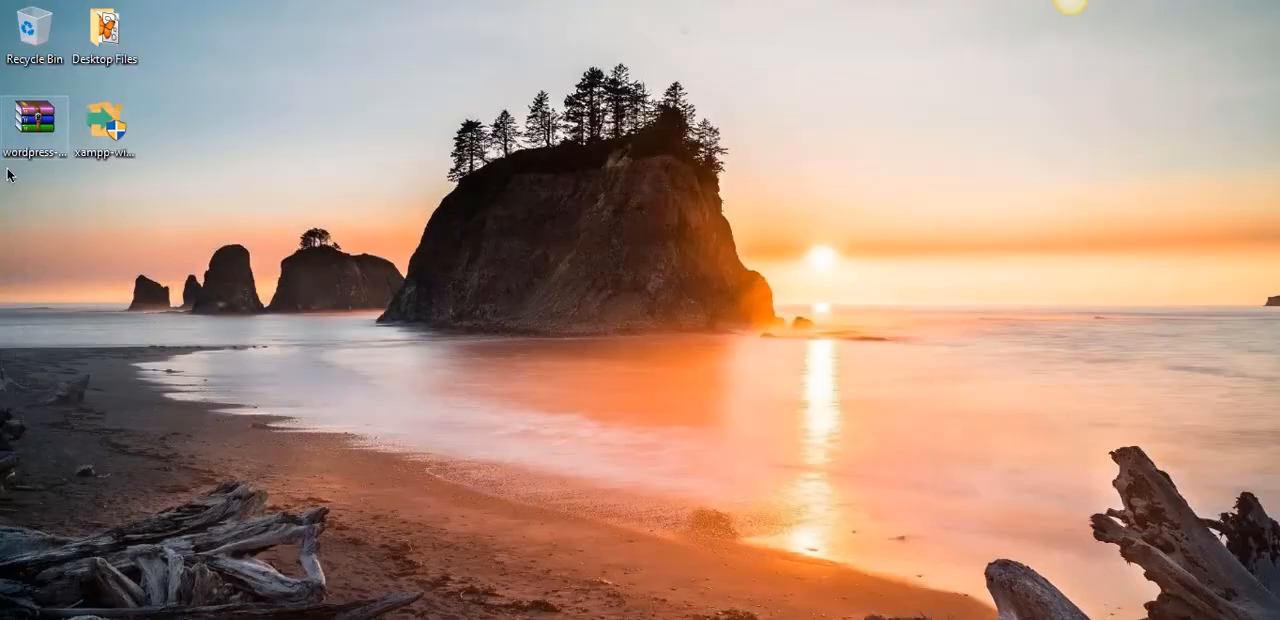
right_click(42, 142)
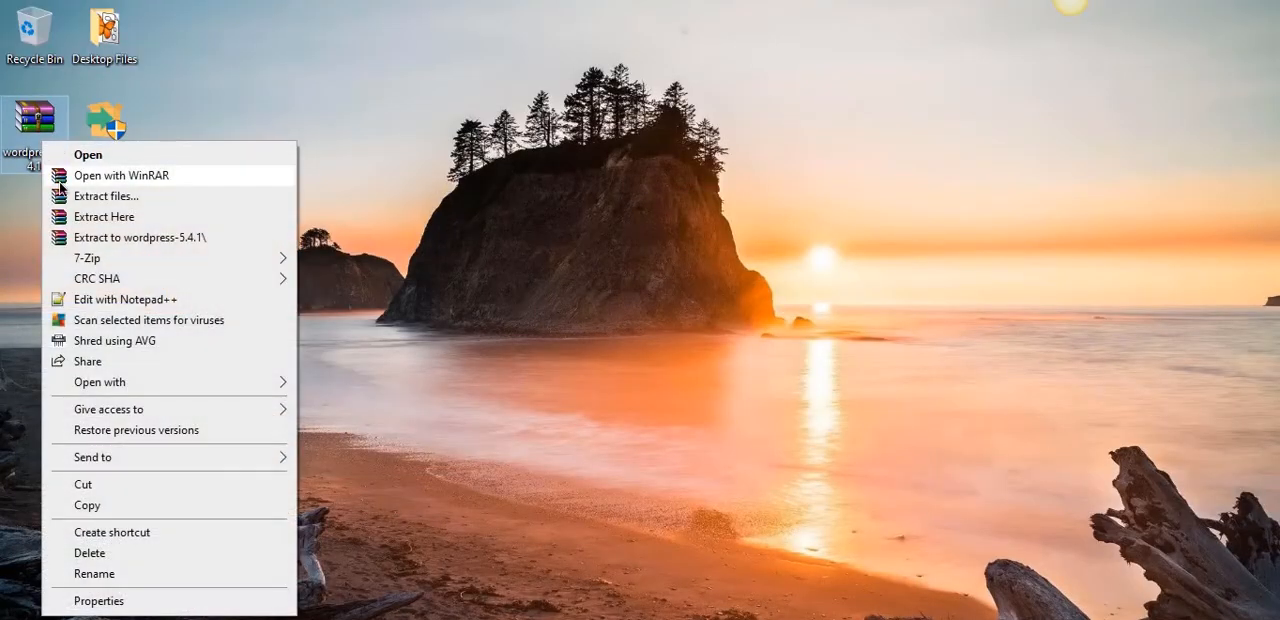
left_click(138, 240)
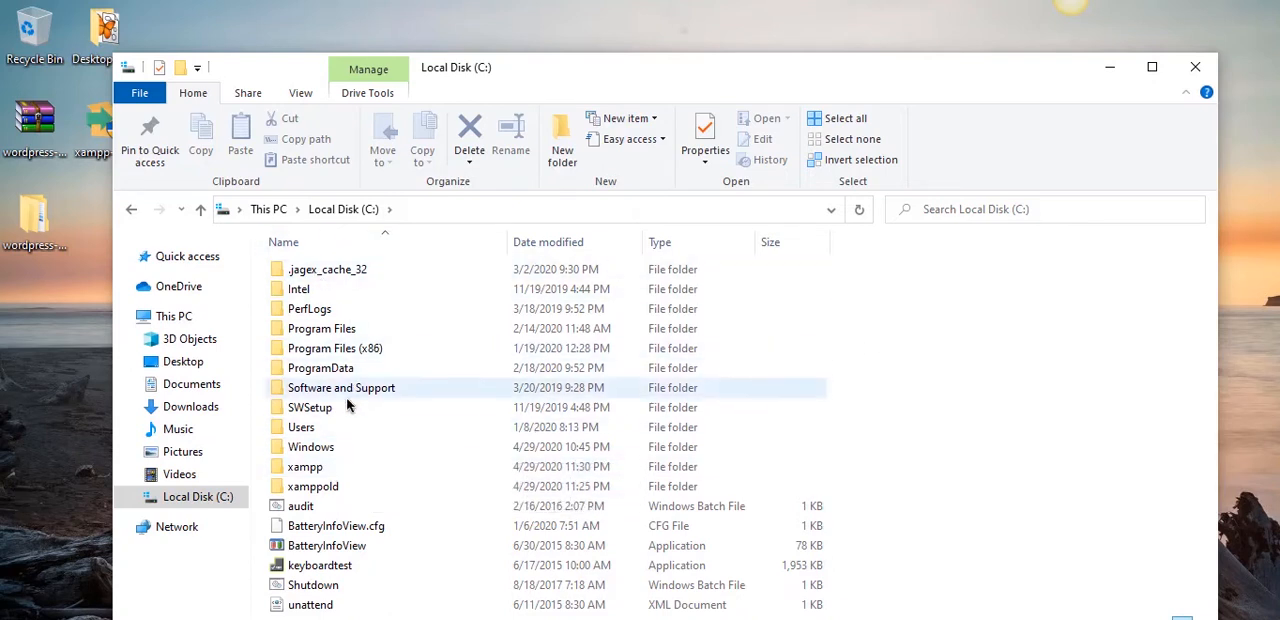
- Open the htdocs folder inside C:\xampp
double_click(310, 471)
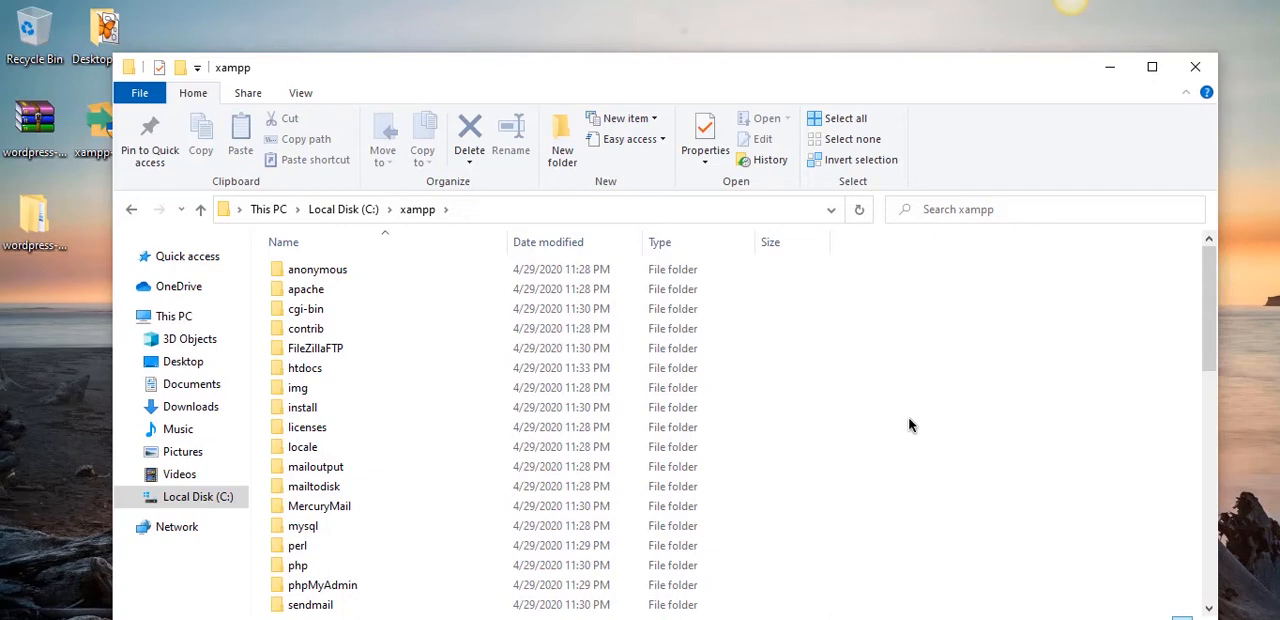
double_click(300, 368)
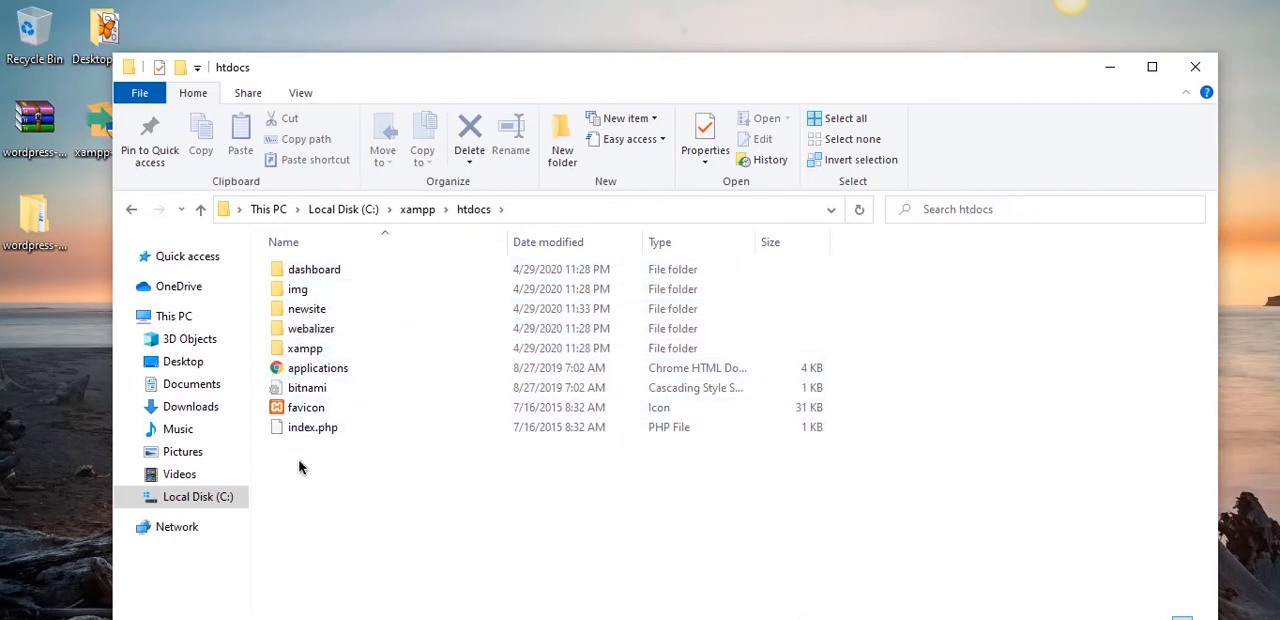
- Try to create a folder named newsite in htdocs, decline the folder merge and delete the extra New folder
left_click(558, 170)
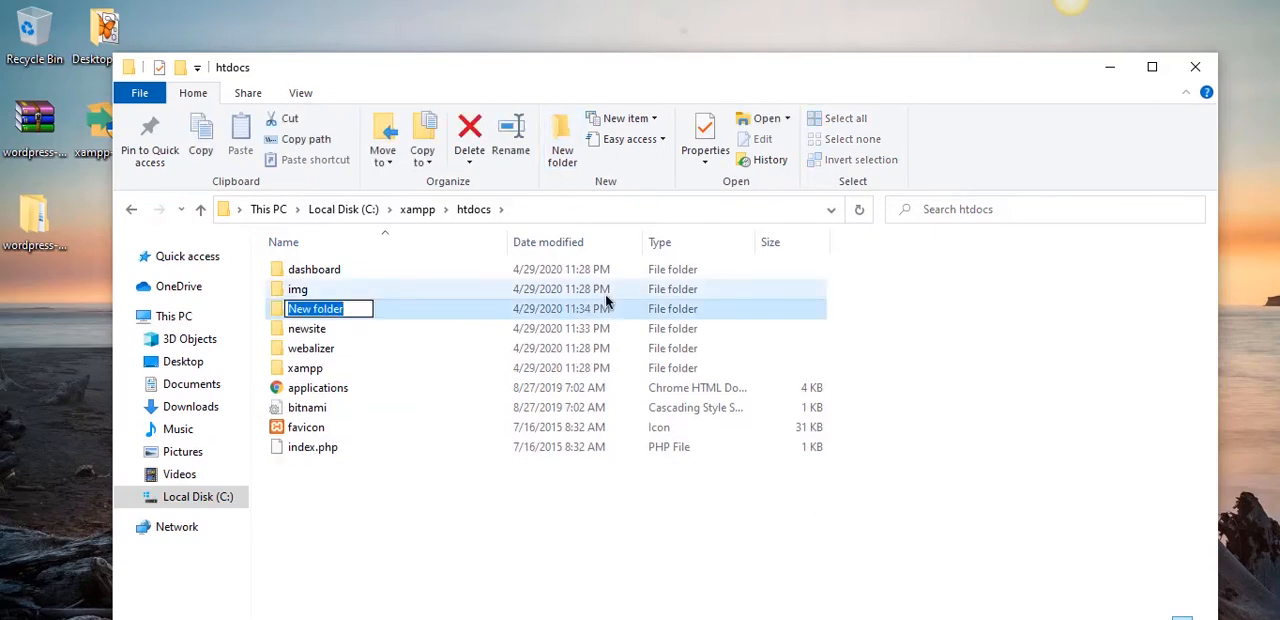
type("newsite")
key("Return")
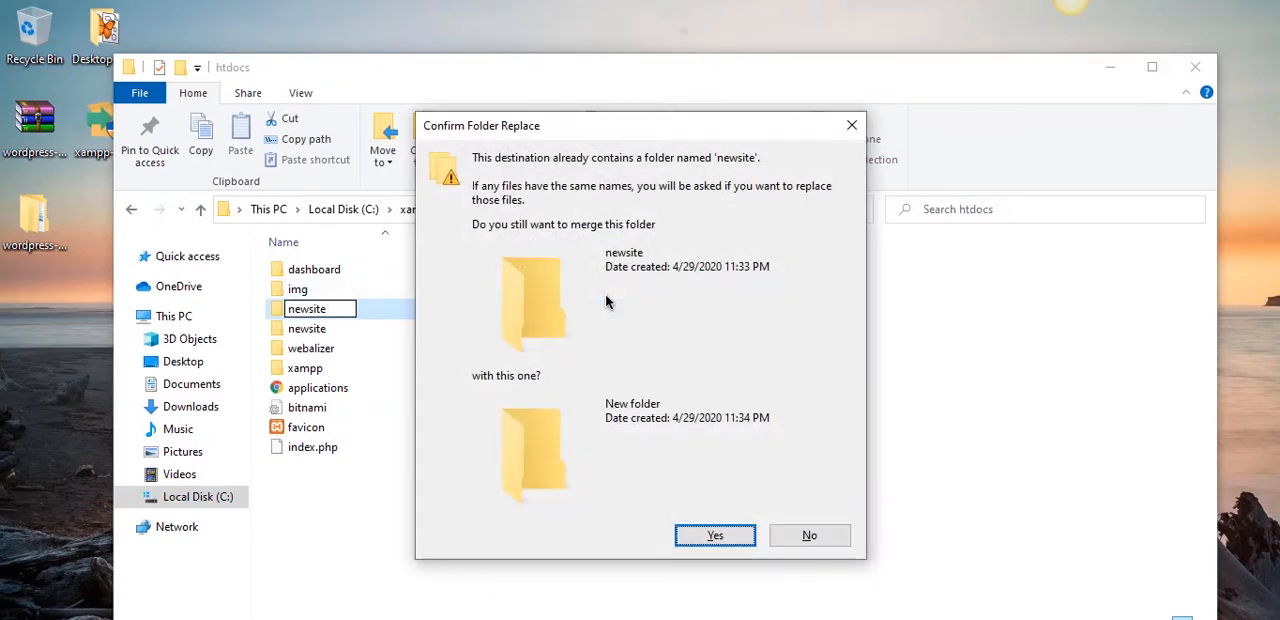
left_click(834, 530)
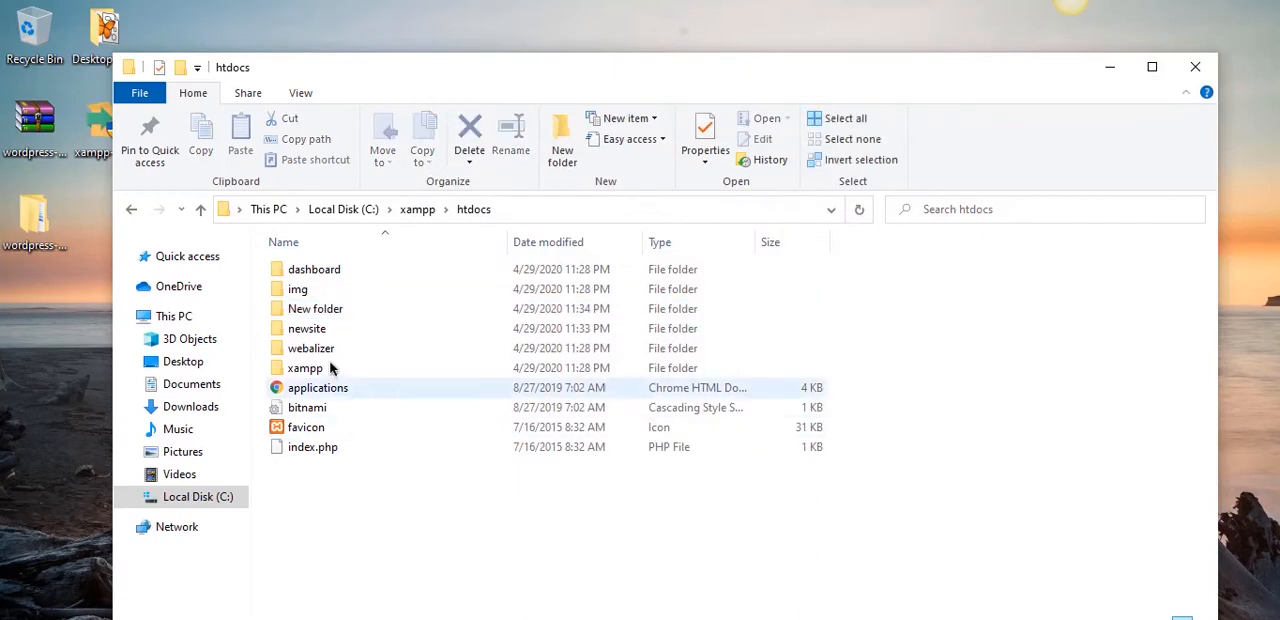
left_click(326, 312)
key("Delete")
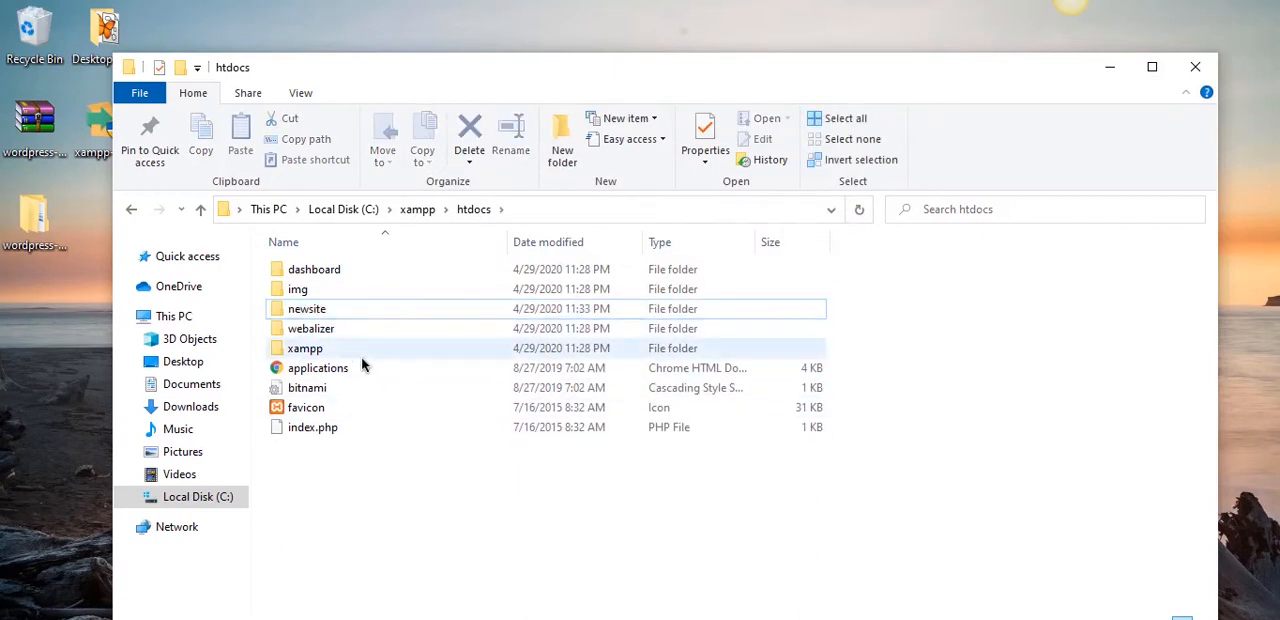
- Open the existing newsite folder inside htdocs
double_click(705, 312)
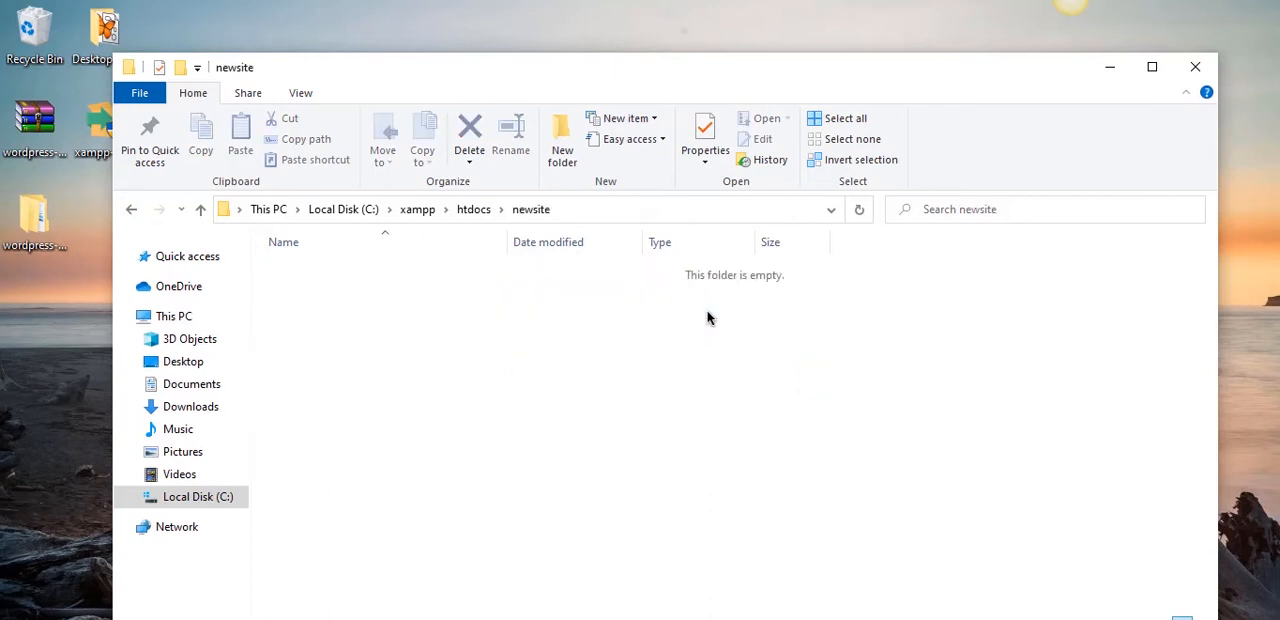
left_click(473, 209)
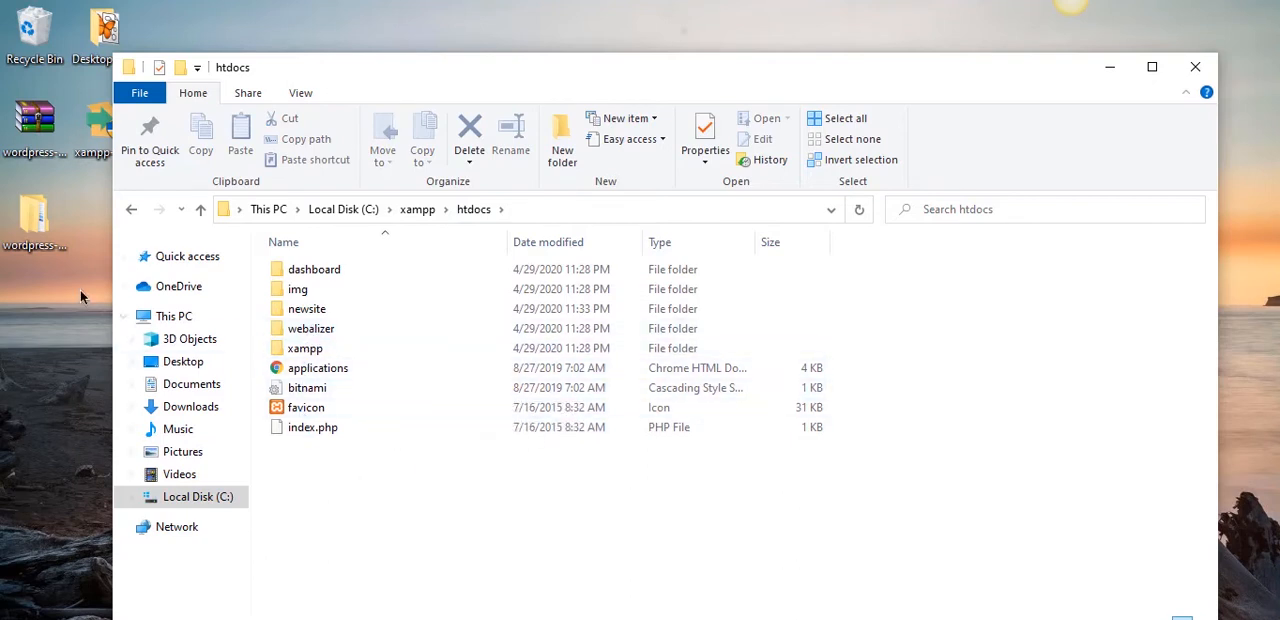
double_click(311, 314)
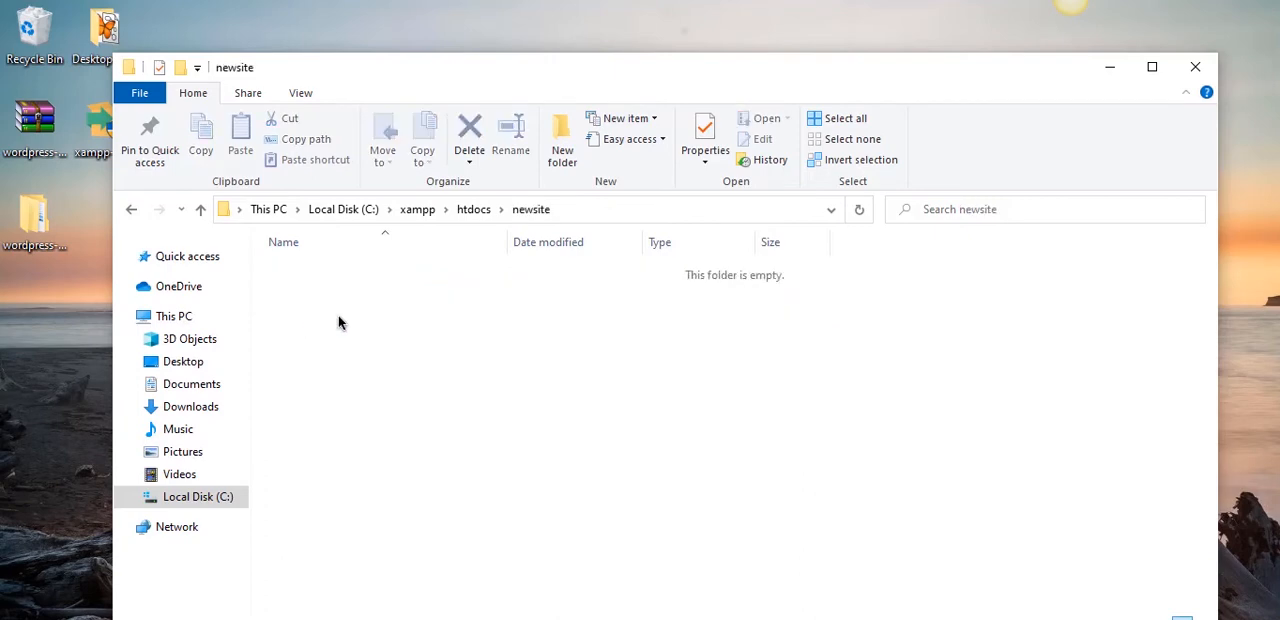
- Open the wordpress folder inside the extracted wordpress-5.4.1 folder, with its window placed beside the newsite window
double_click(34, 218)
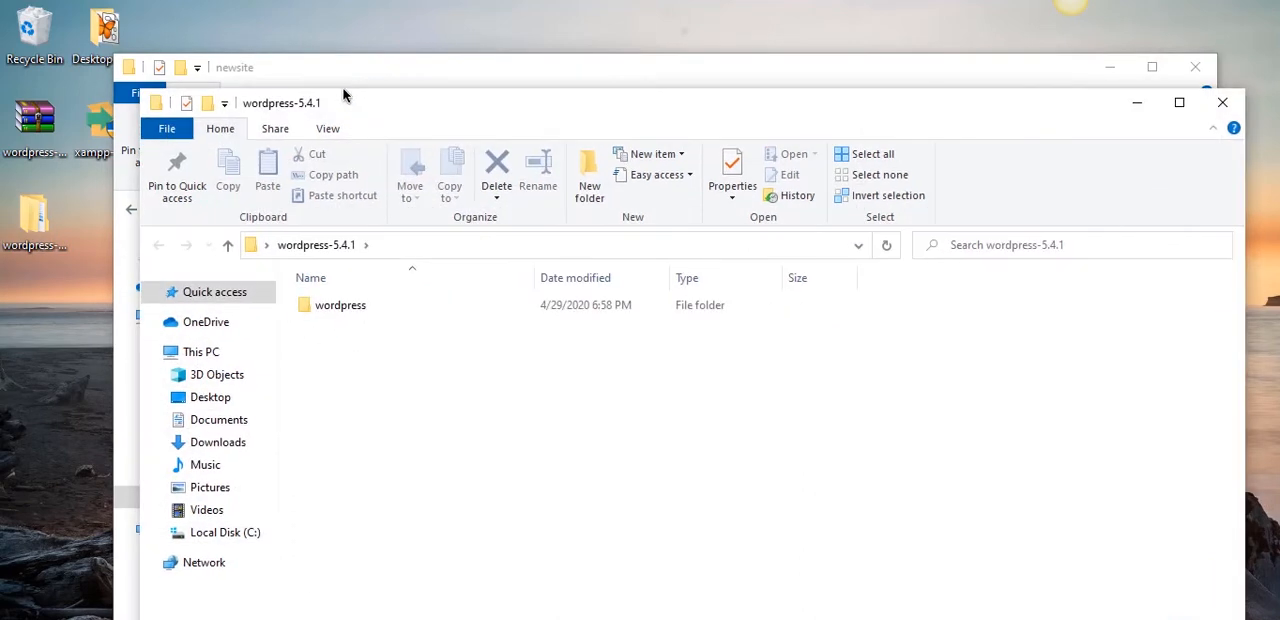
left_click_drag(343, 92, 725, 66)
double_click(721, 271)
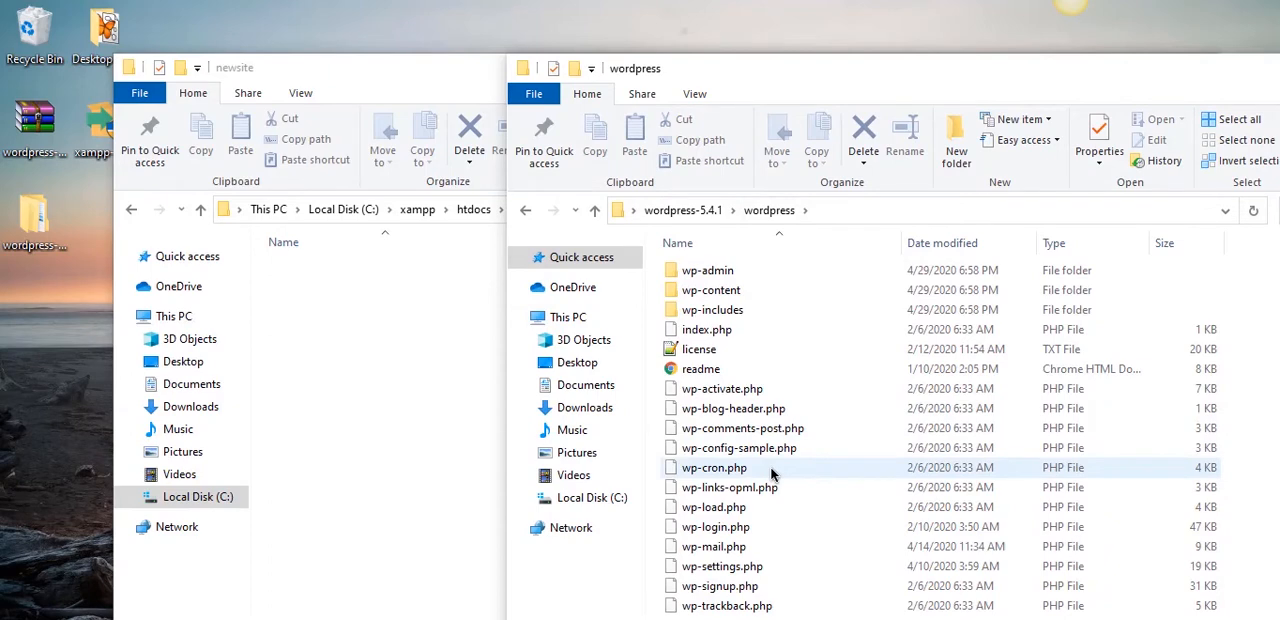
- Copy all files and folders from the extracted wordpress folder into newsite, and close the wordpress window
key("ctrl+a")
left_click_drag(718, 450, 374, 368)
left_click(413, 472)
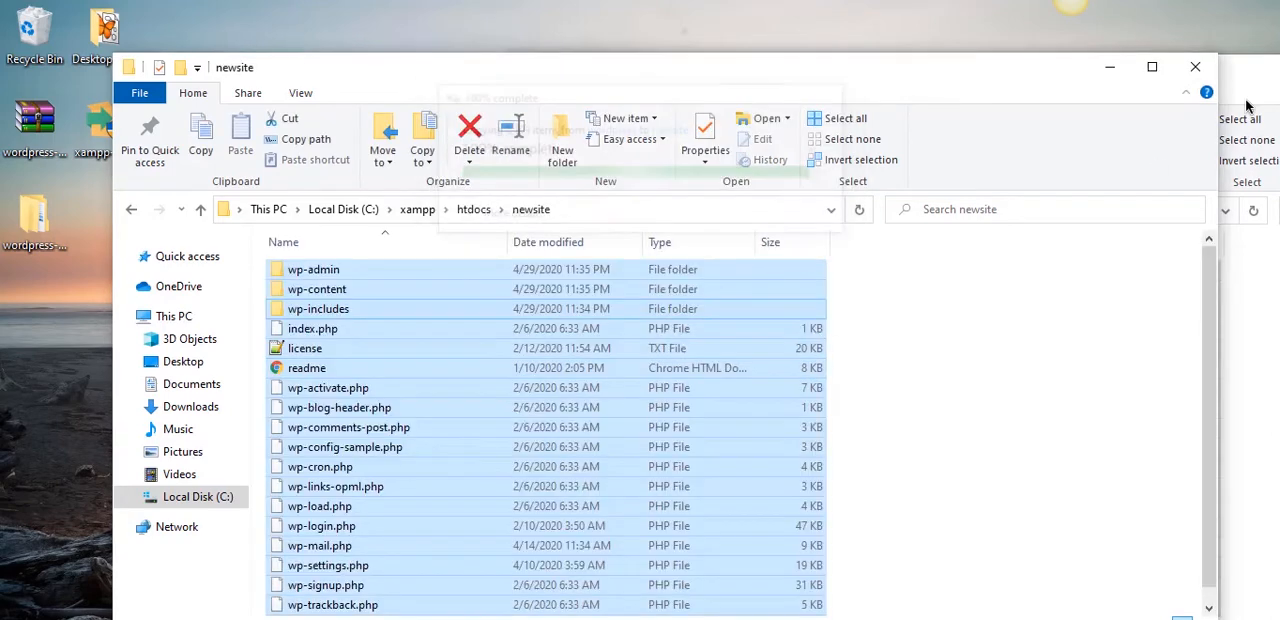
left_click_drag(1278, 77, 1094, 78)
left_click(1094, 77)
left_click(1054, 334)
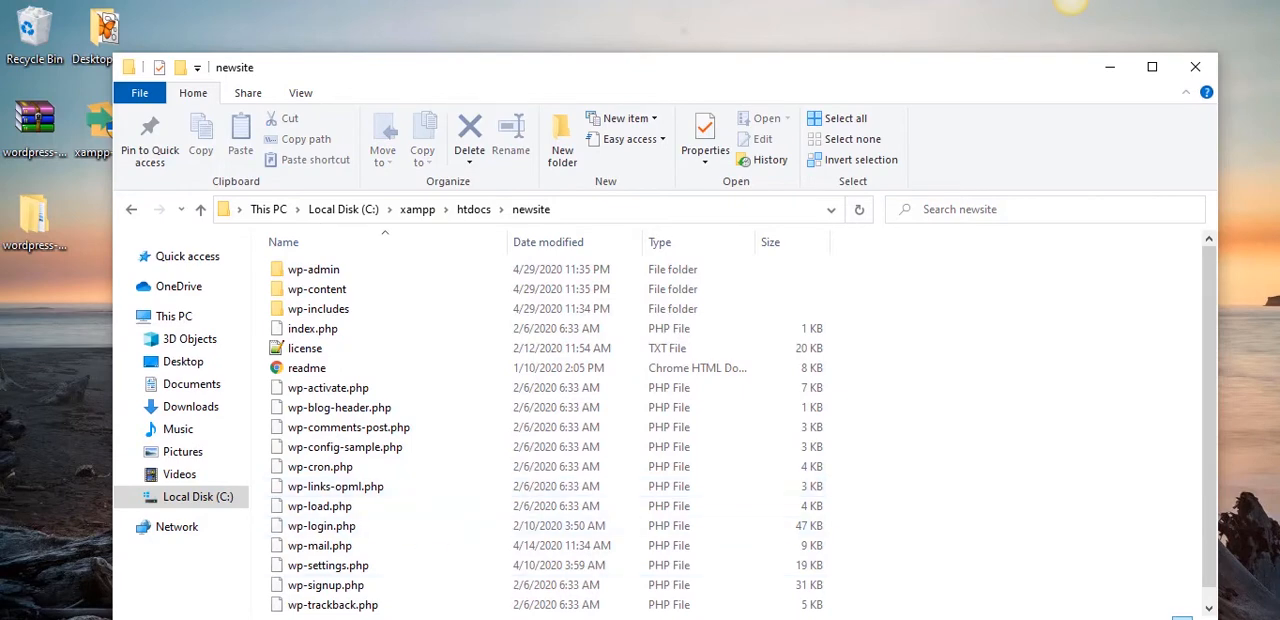
- Find and open the XAMPP Control Panel, placing its window over the newsite folder window
key("super")
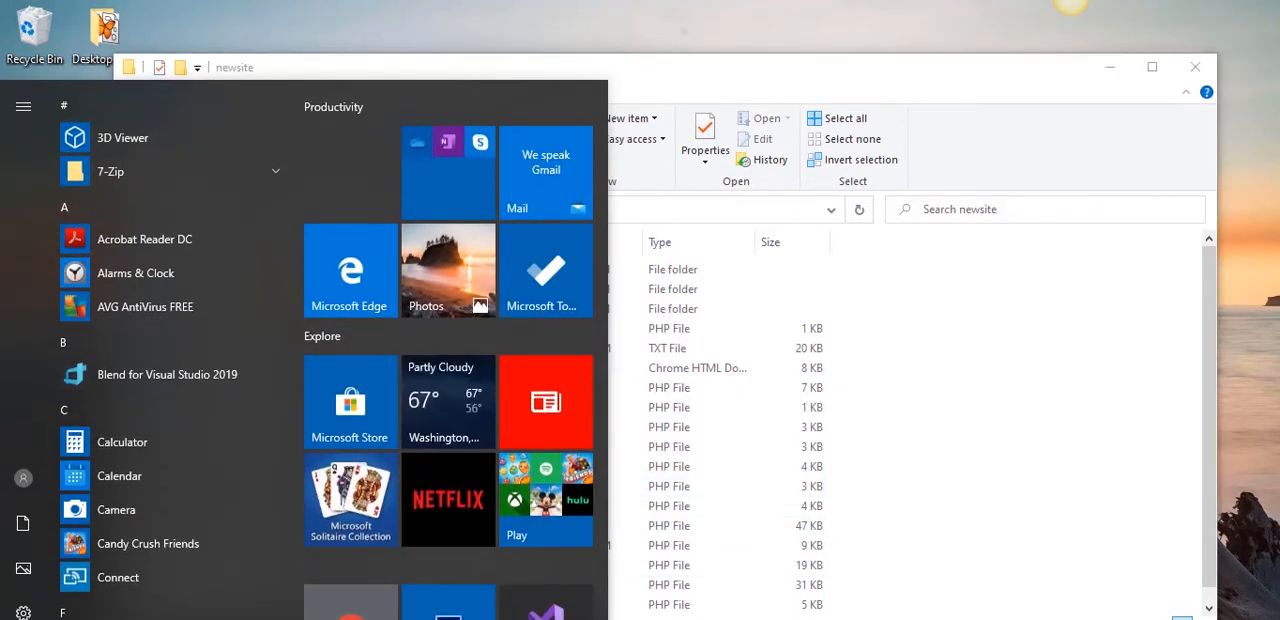
type("xampp")
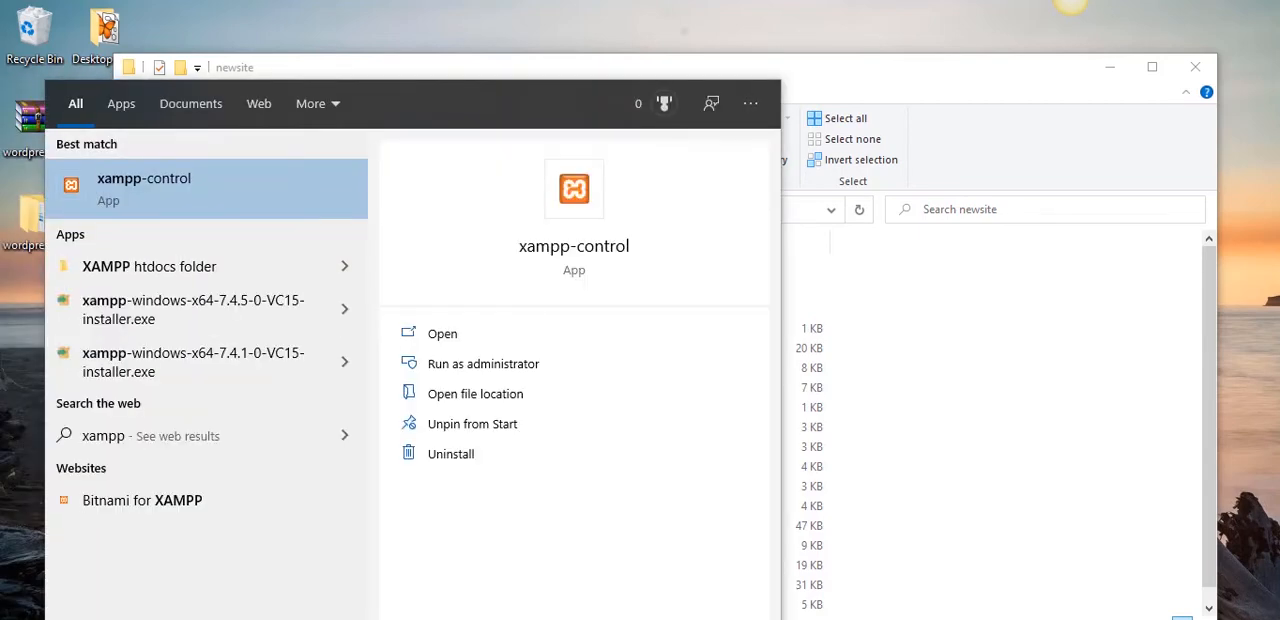
left_click(192, 180)
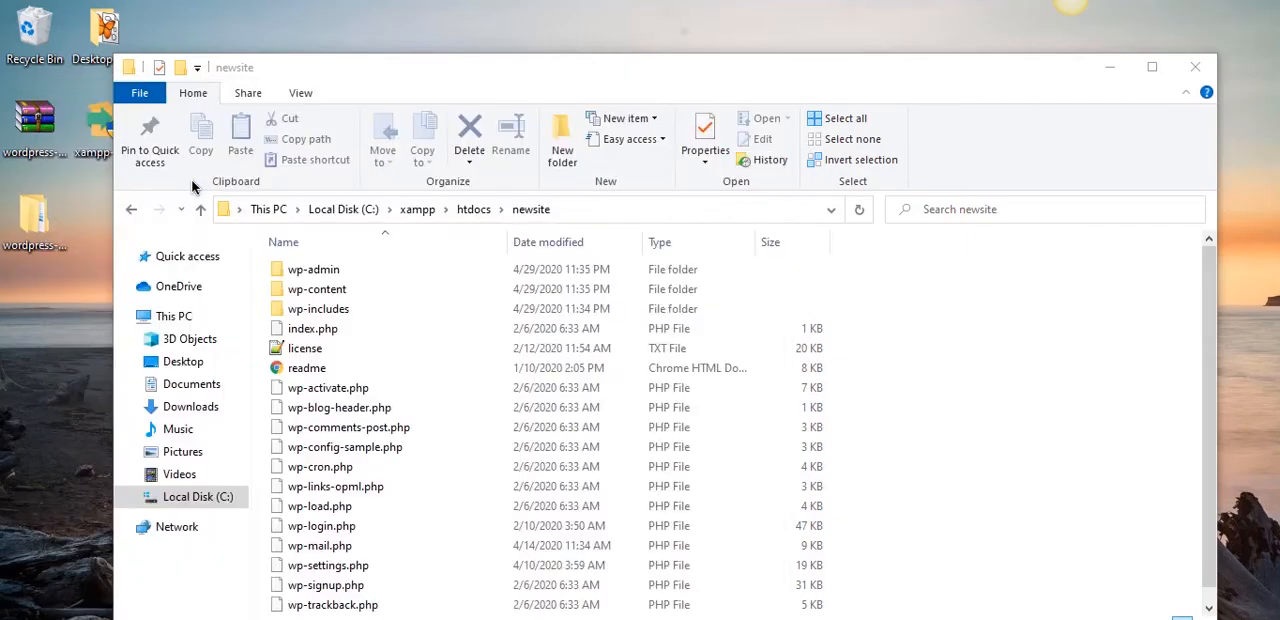
left_click_drag(393, 26, 747, 94)
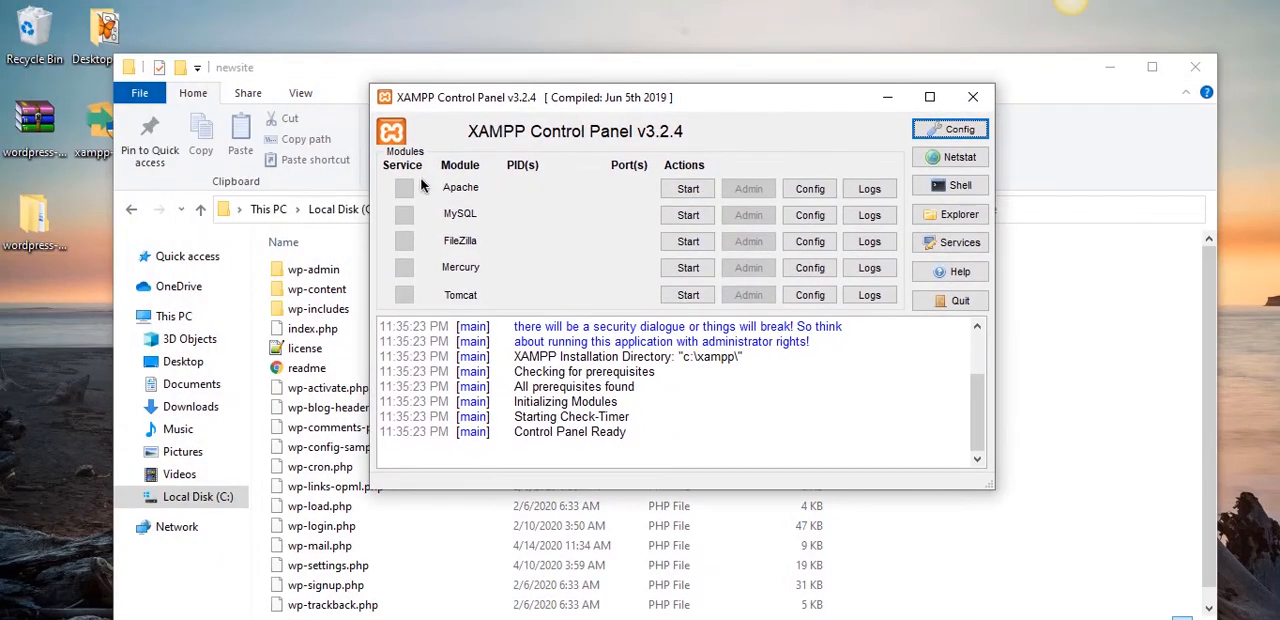
- Start the Apache and MySQL modules, and minimize the XAMPP Control Panel
left_click(688, 189)
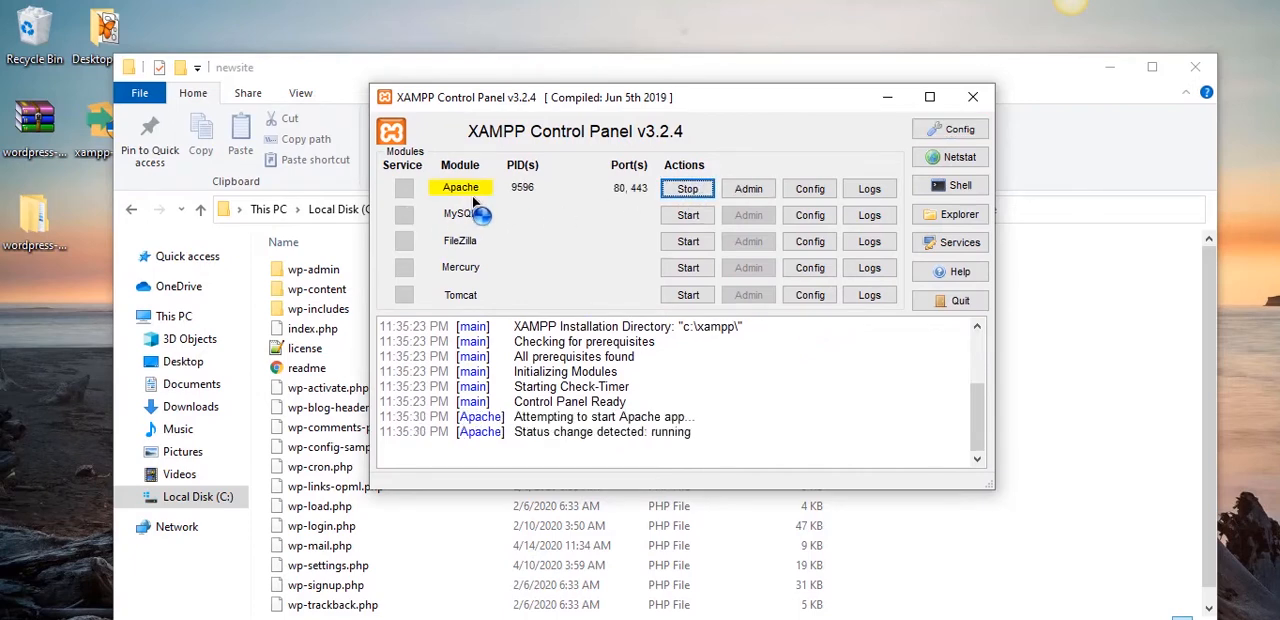
left_click(688, 215)
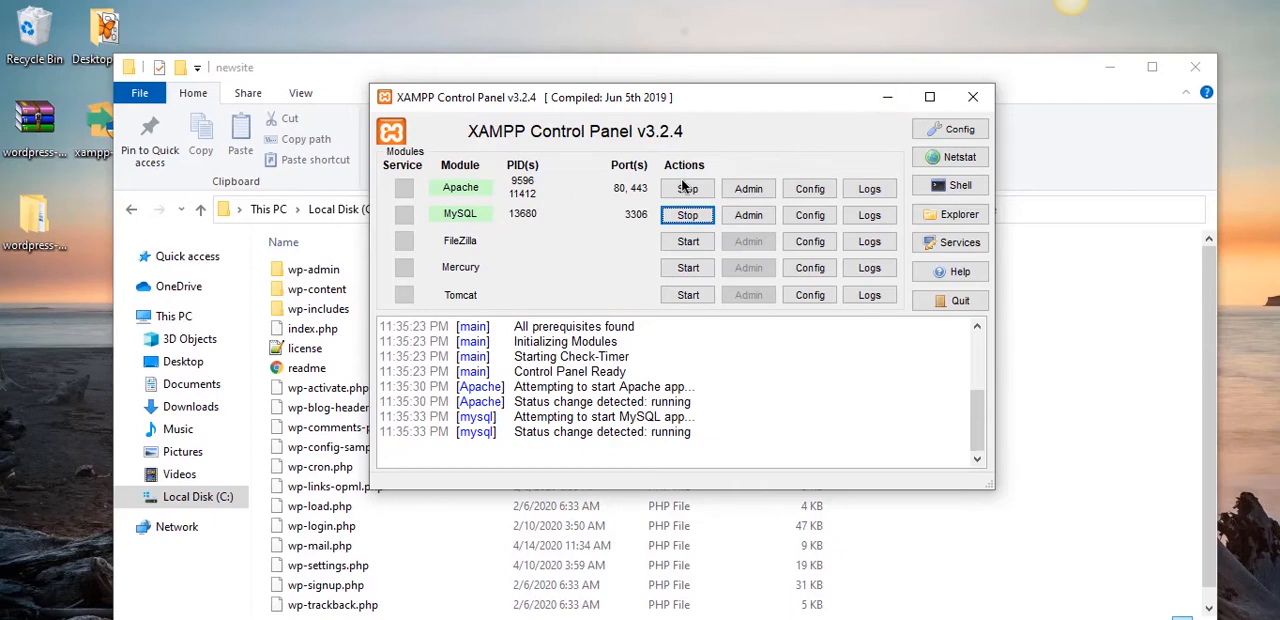
left_click(886, 98)
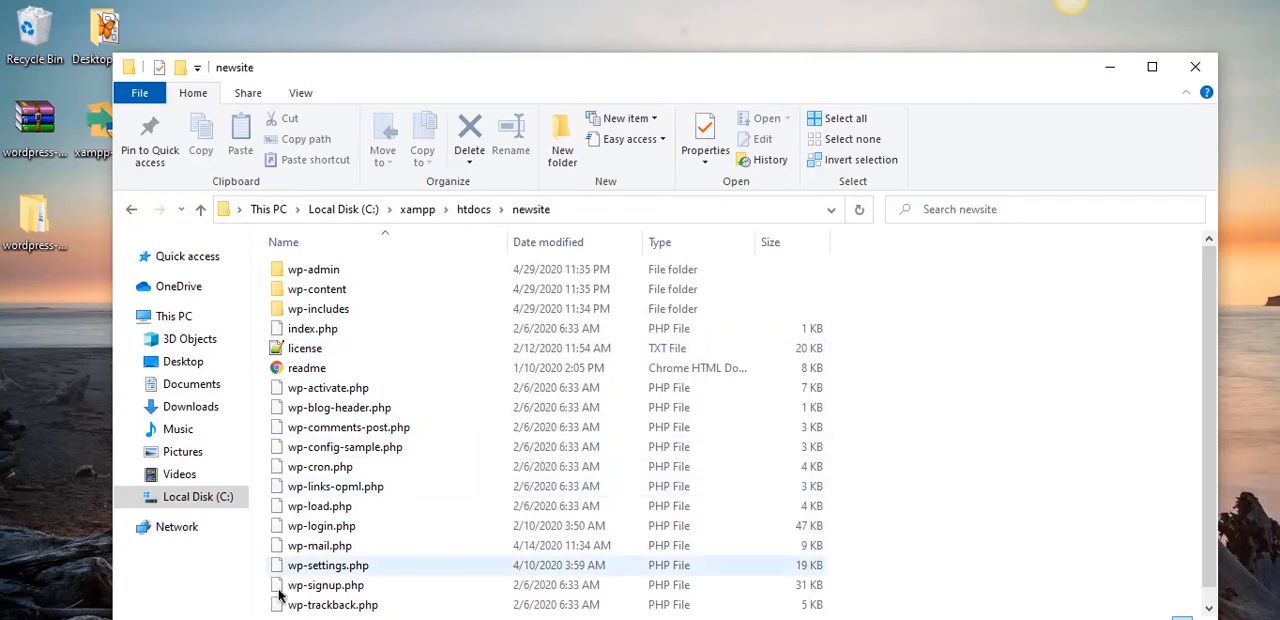
- Switch to Firefox and load localhost/newsite
left_click(268, 619)
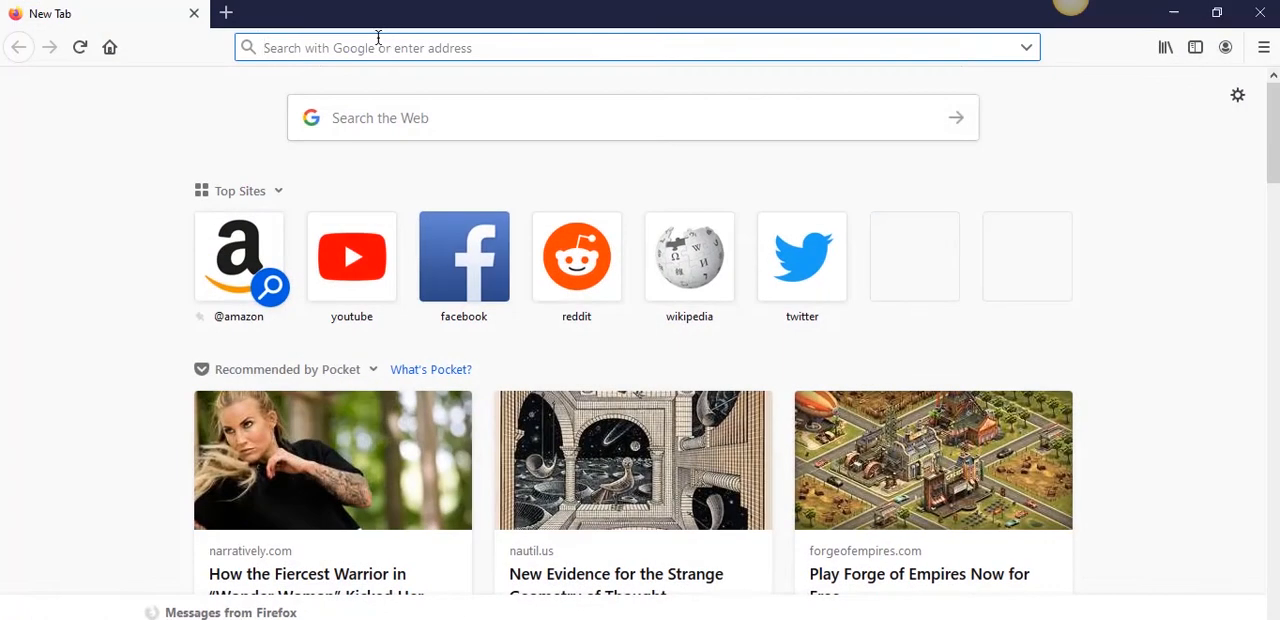
left_click(378, 37)
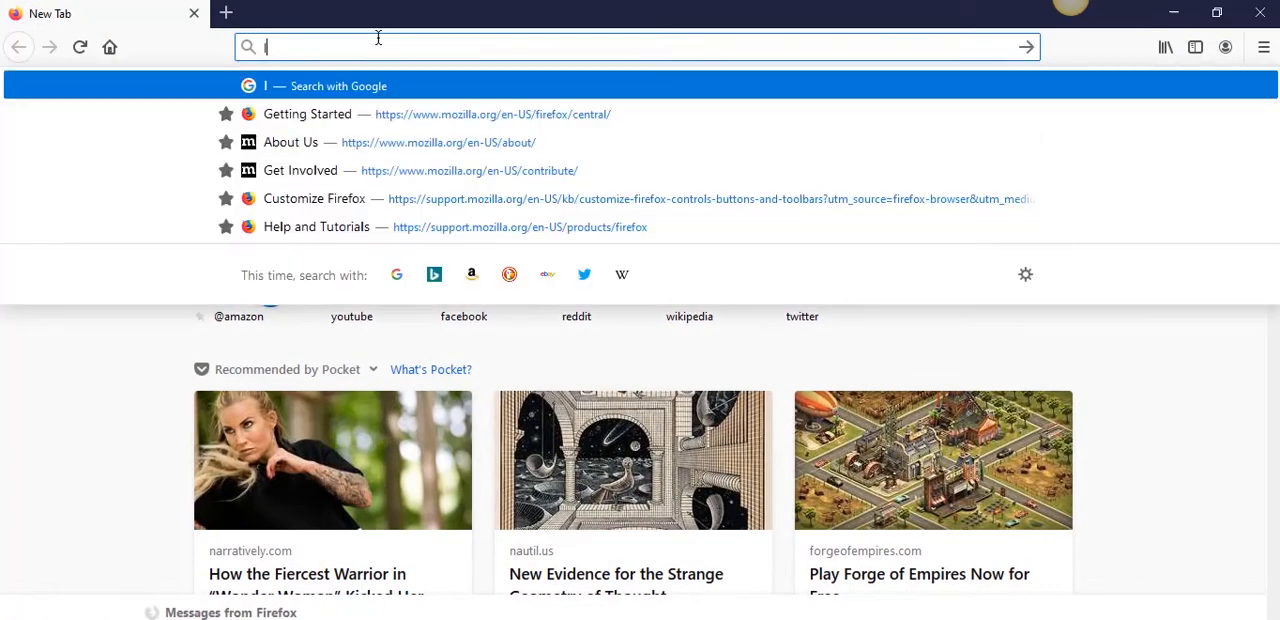
type("localhost")
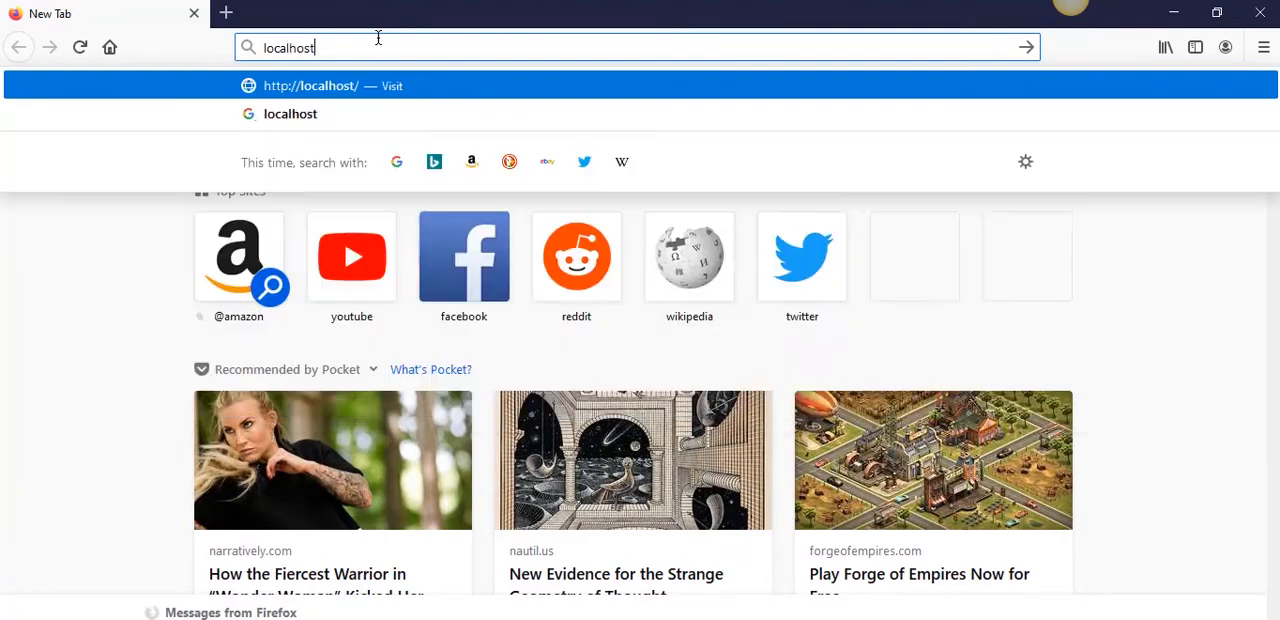
type("/")
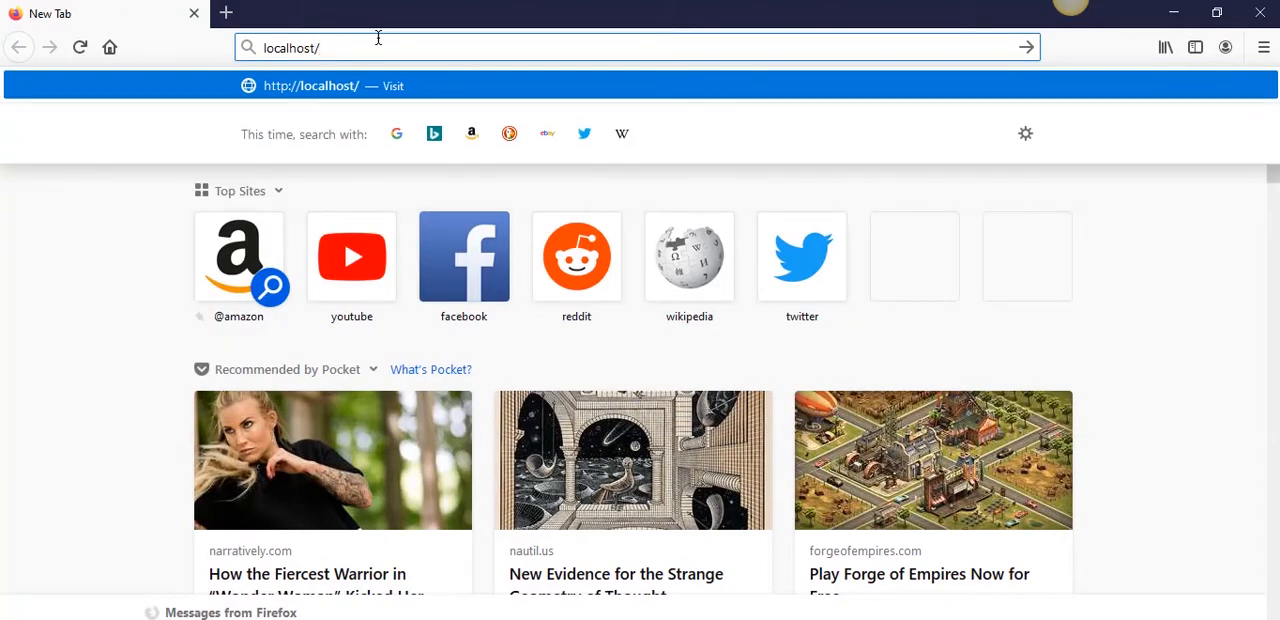
type("newsite")
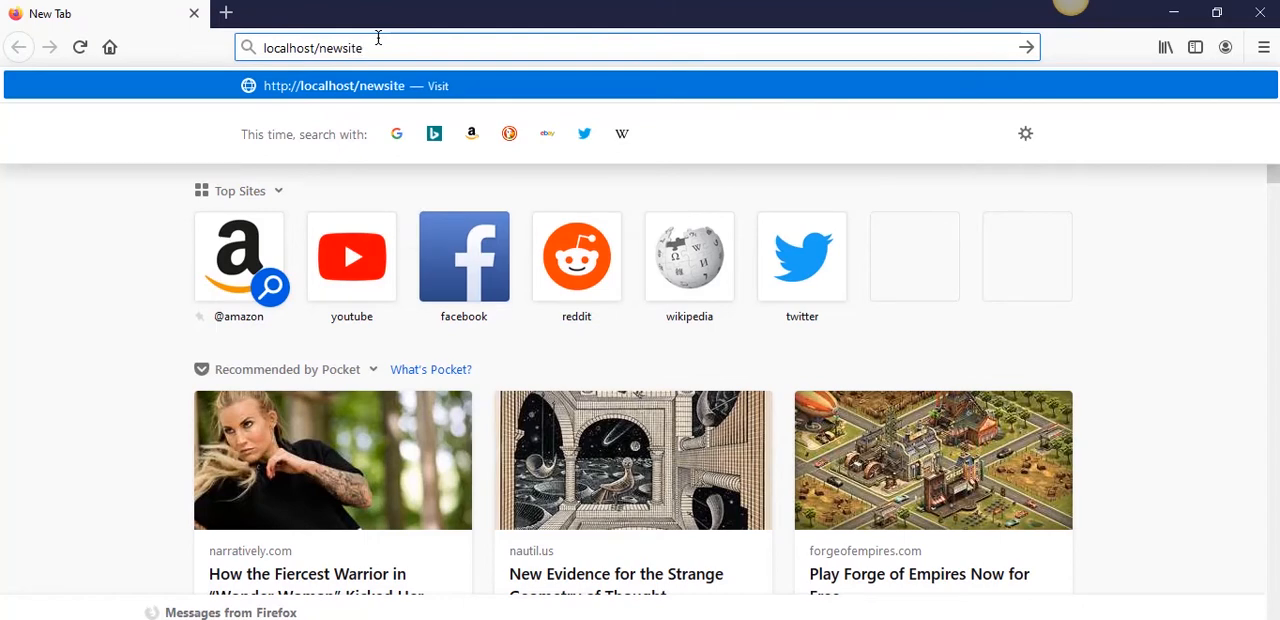
key("Return")
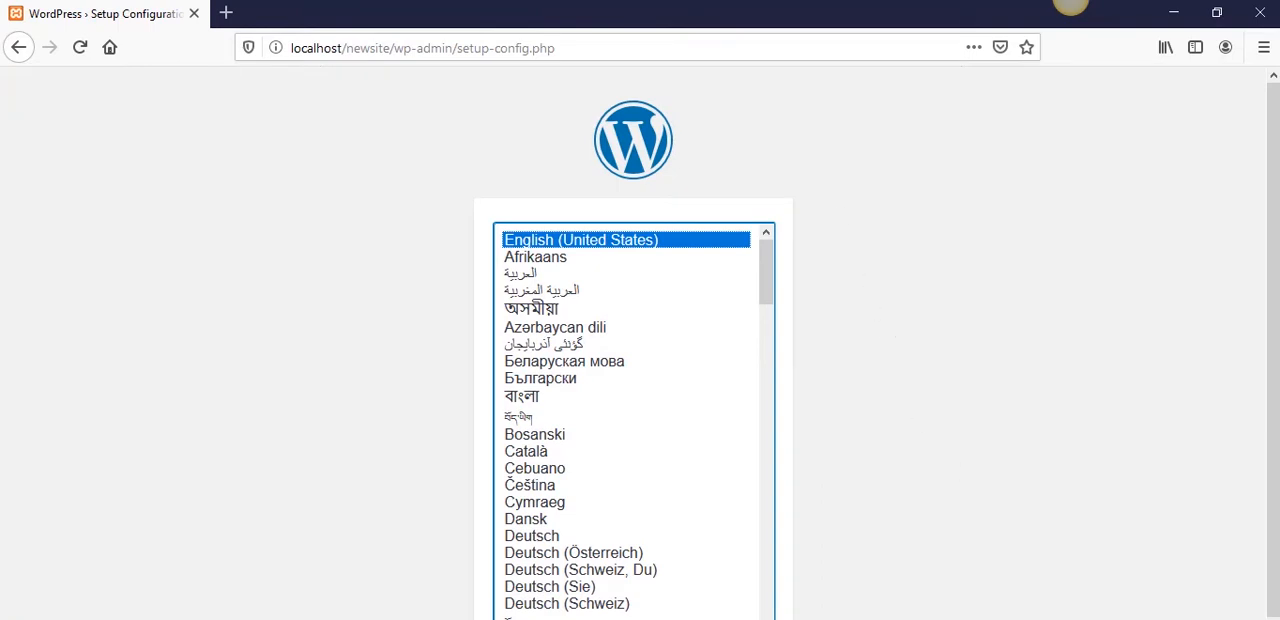
- Continue the WordPress setup in English (United States) and proceed to the database connection details form
left_click(736, 618)
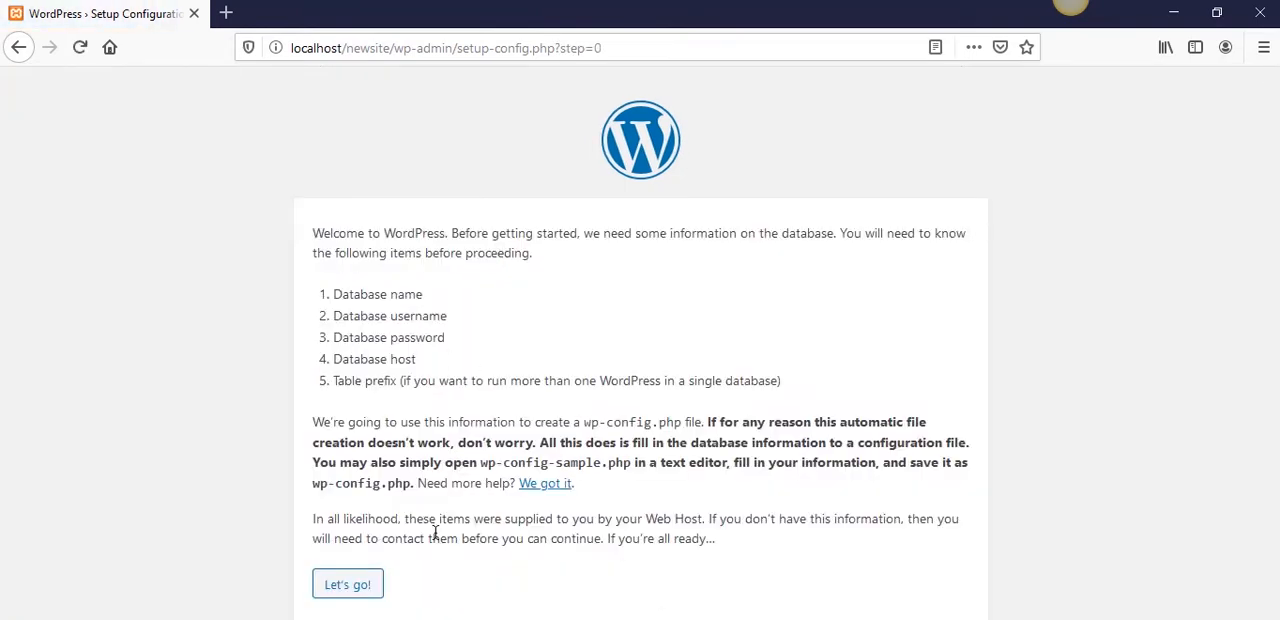
left_click(366, 588)
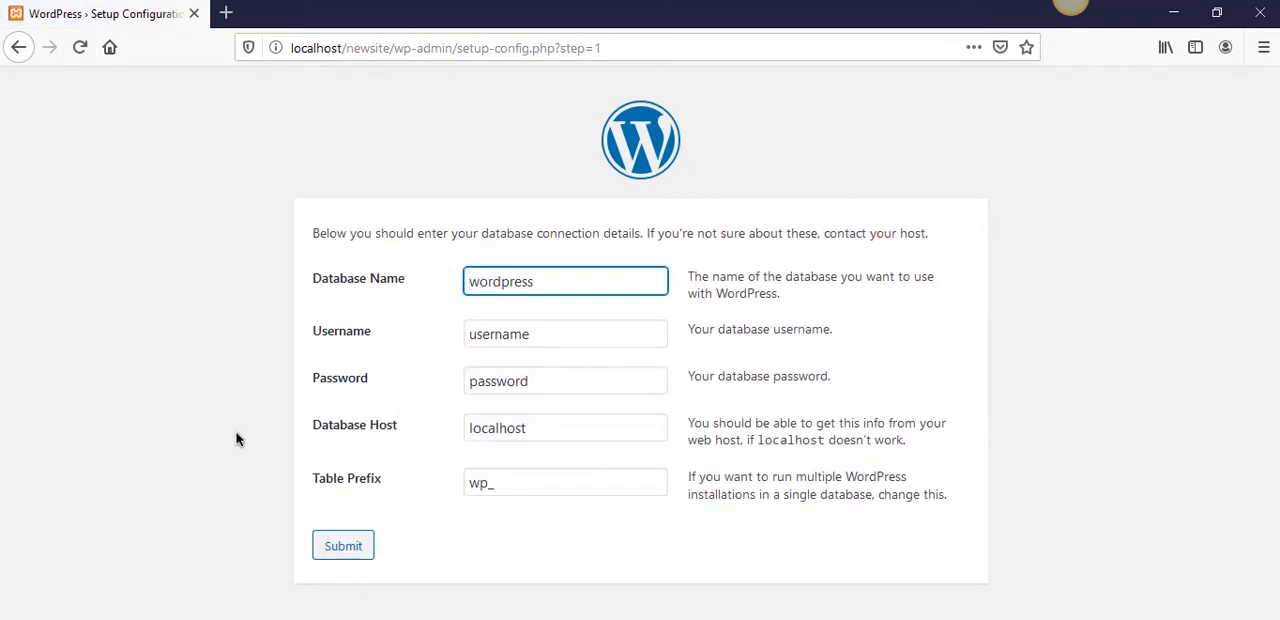
left_click(236, 439)
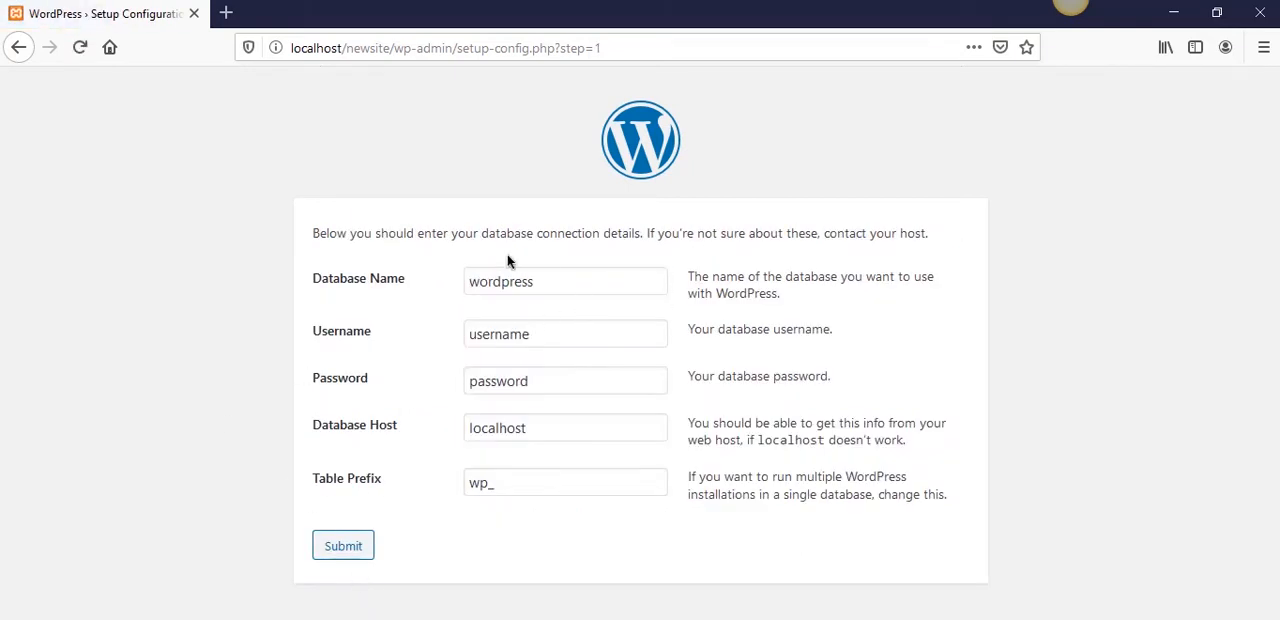
- Open localhost/phpmyadmin in a new browser tab
left_click(227, 12)
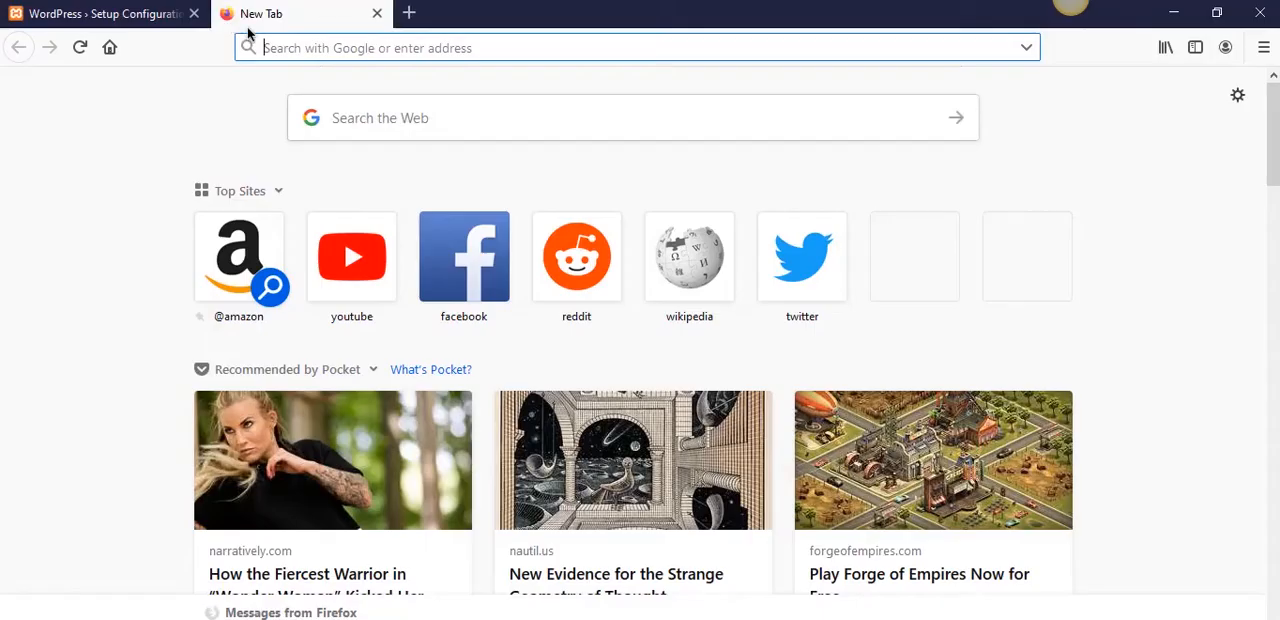
type("localhost")
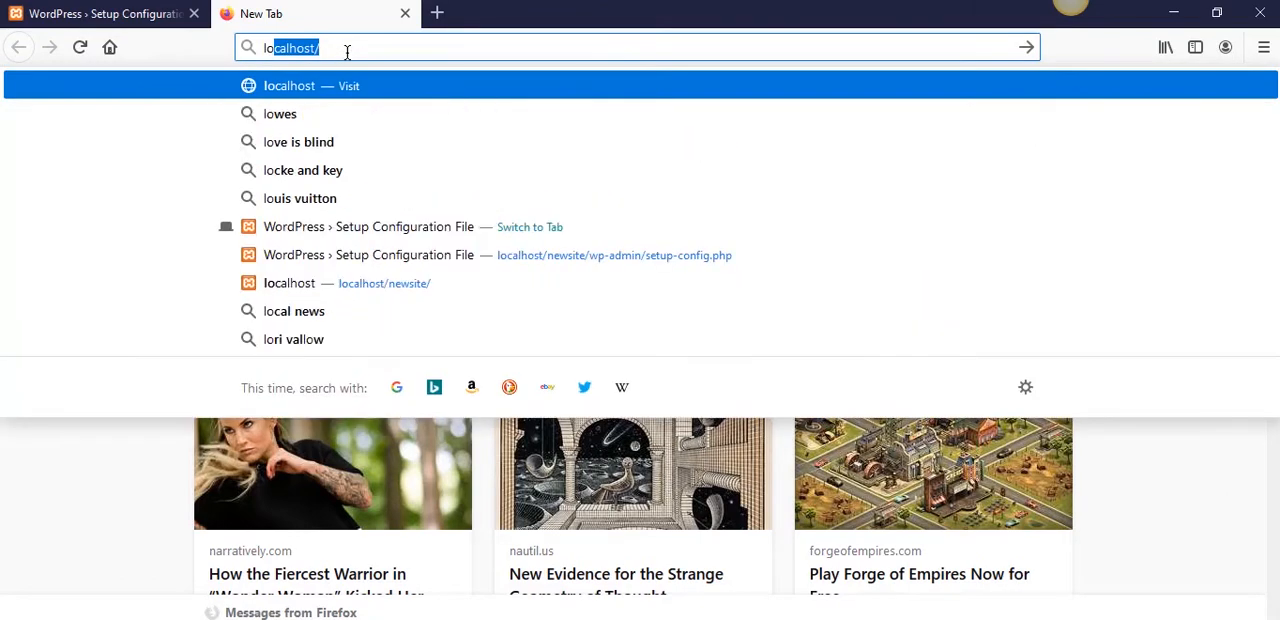
type("/phpmy")
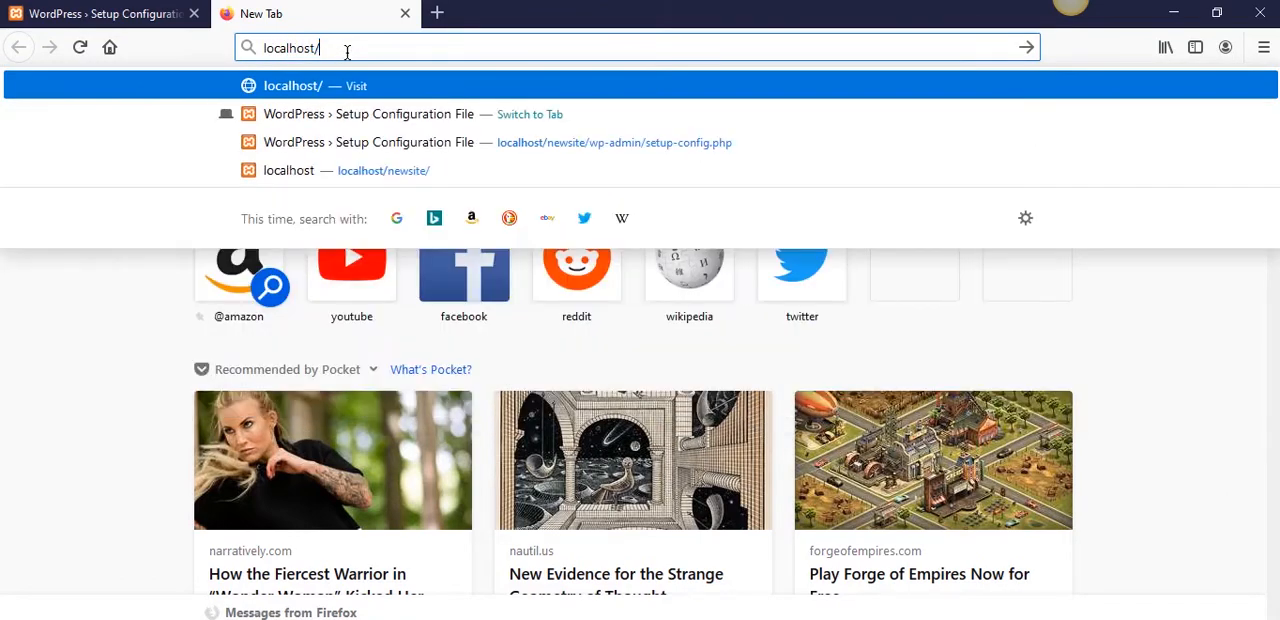
type("admin")
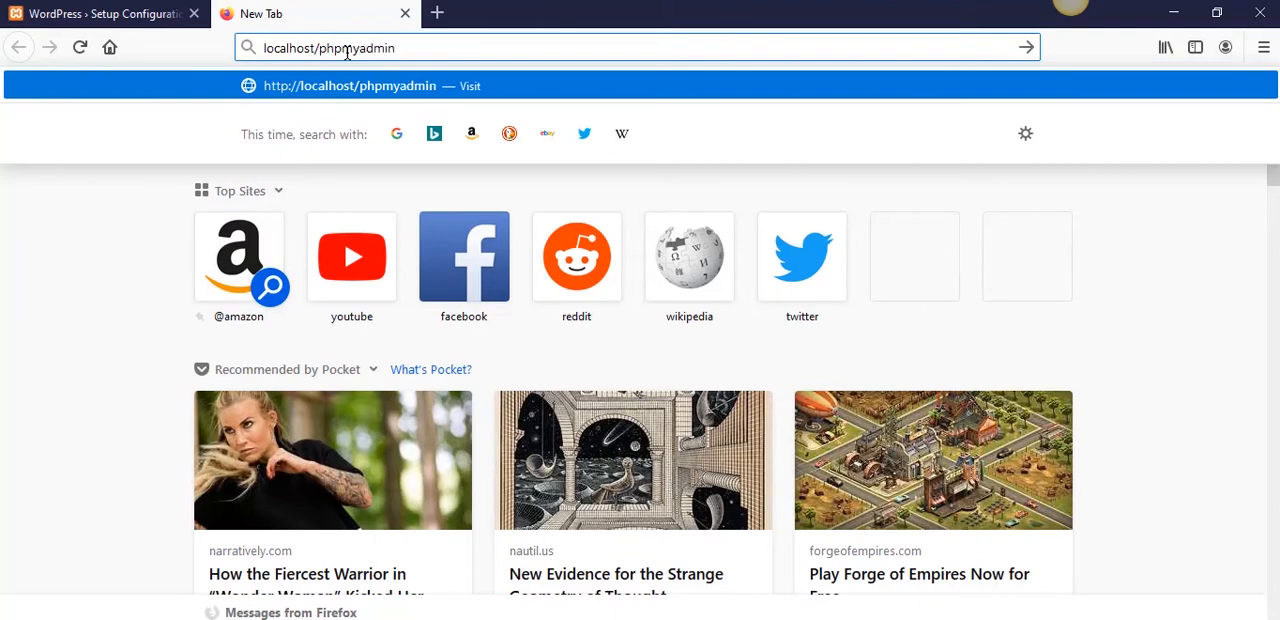
key("Return")
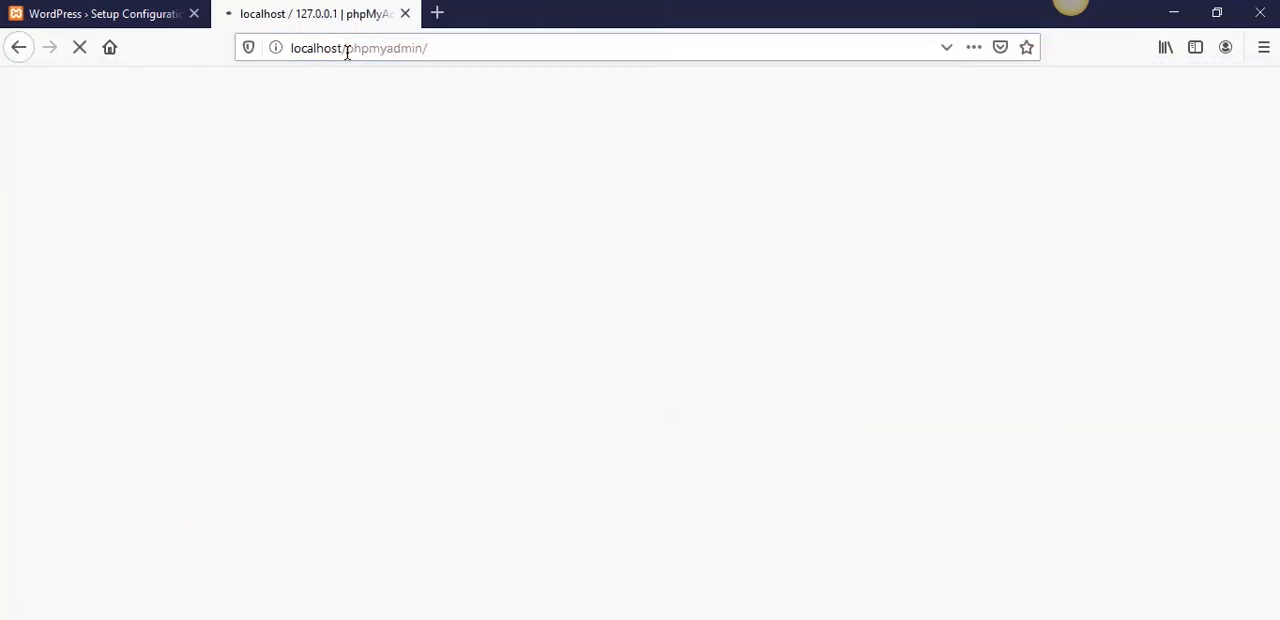
scroll(560, 393, "up", 1)
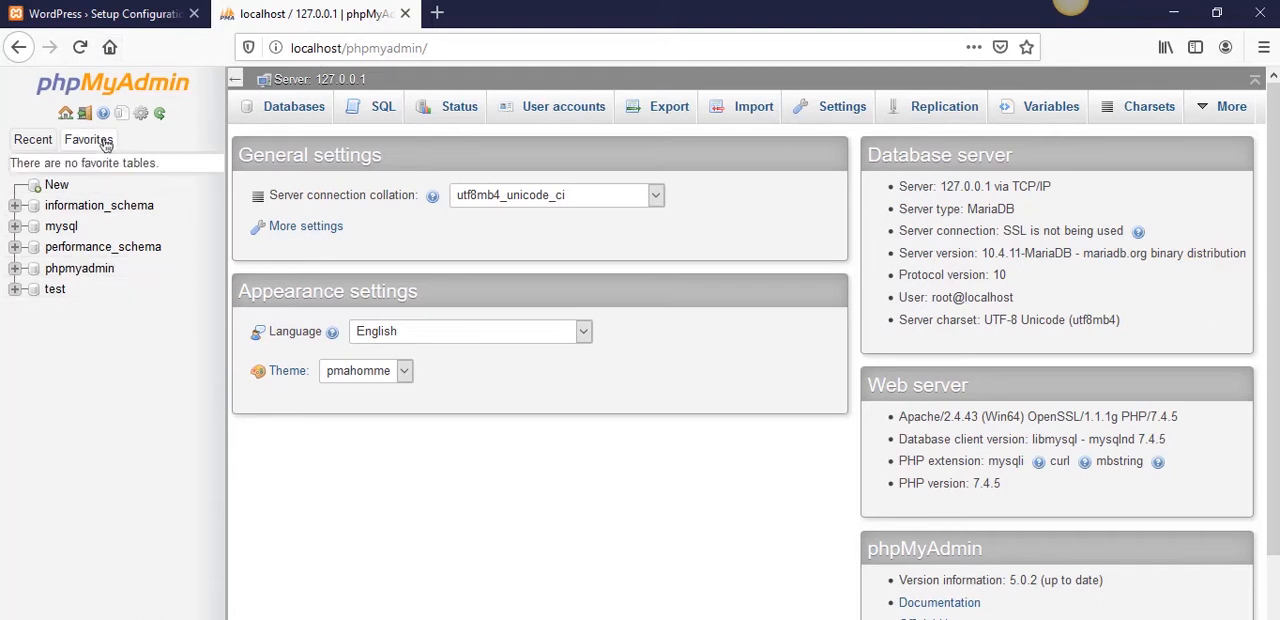
- Create a database named newsite with the collation choice set to the generic Collation entry
left_click(275, 112)
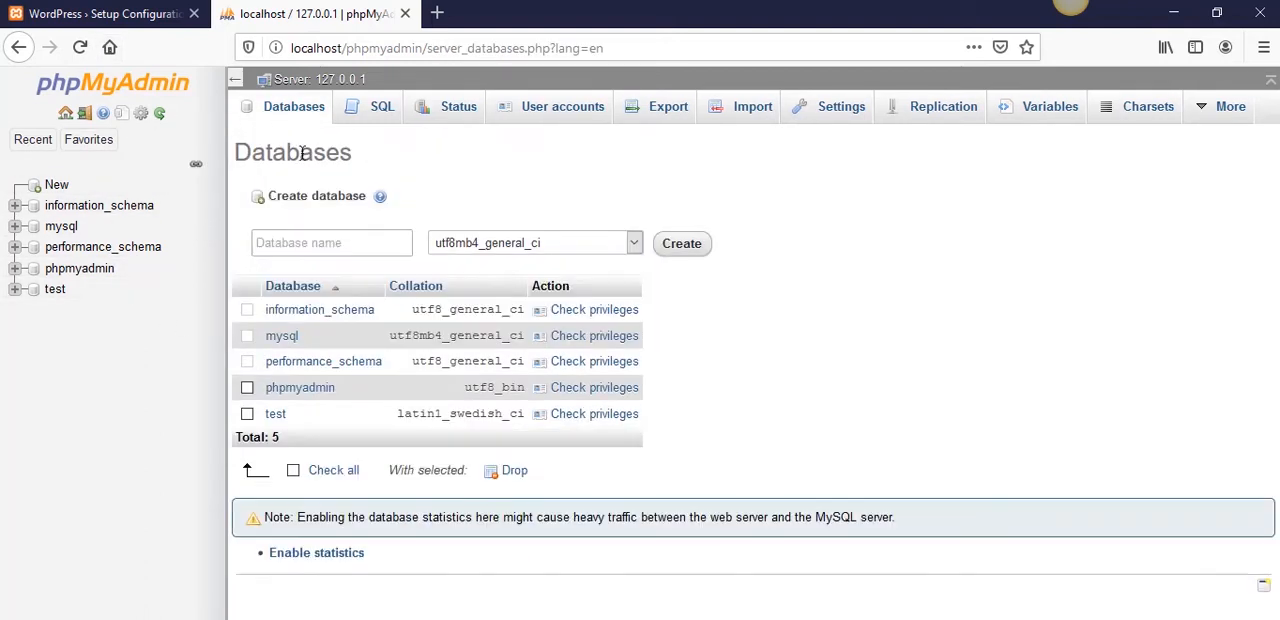
left_click(635, 246)
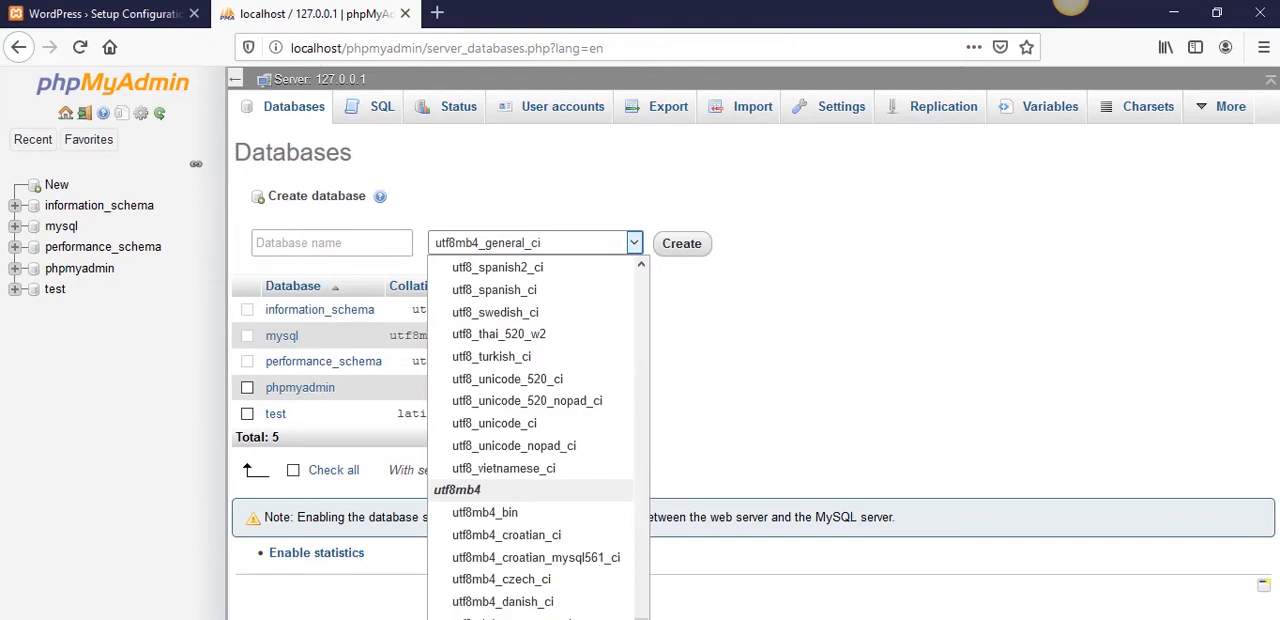
left_click_drag(643, 616, 605, 272)
left_click(605, 270)
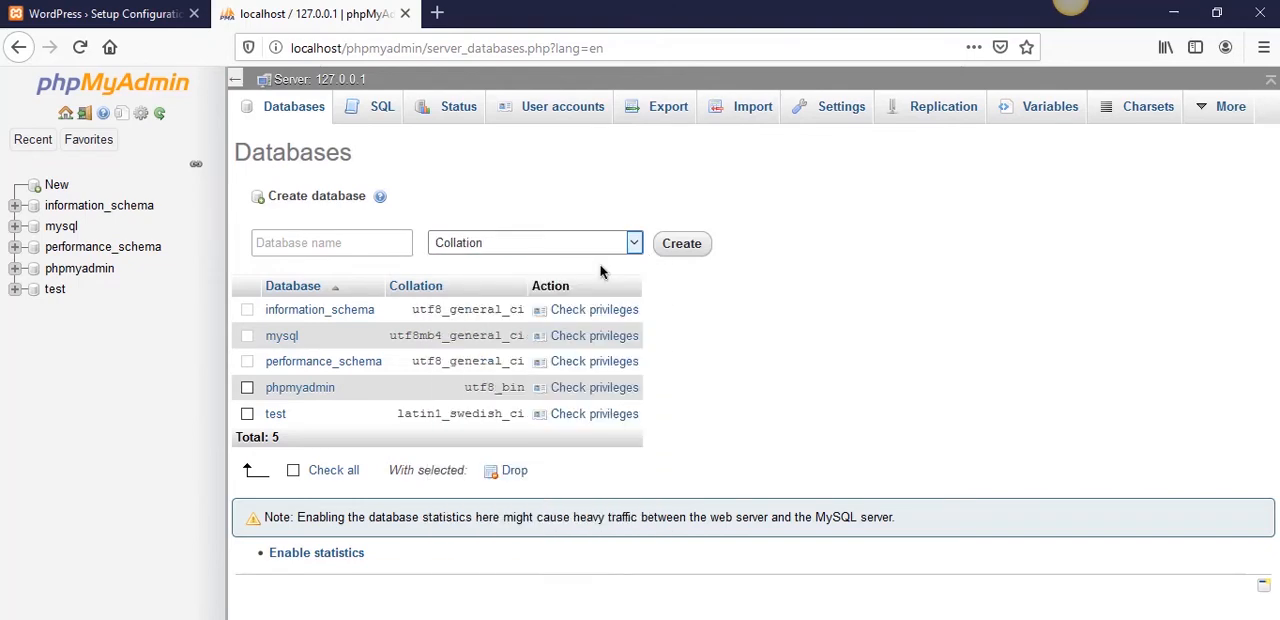
left_click(342, 238)
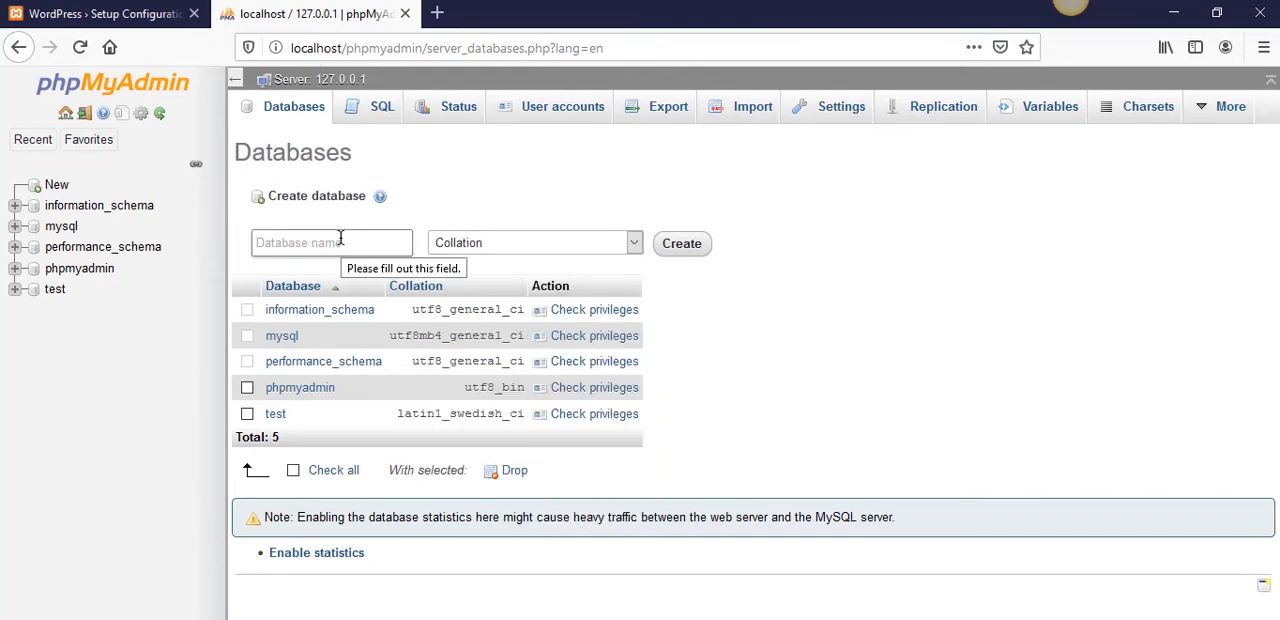
type("newsite")
left_click(682, 245)
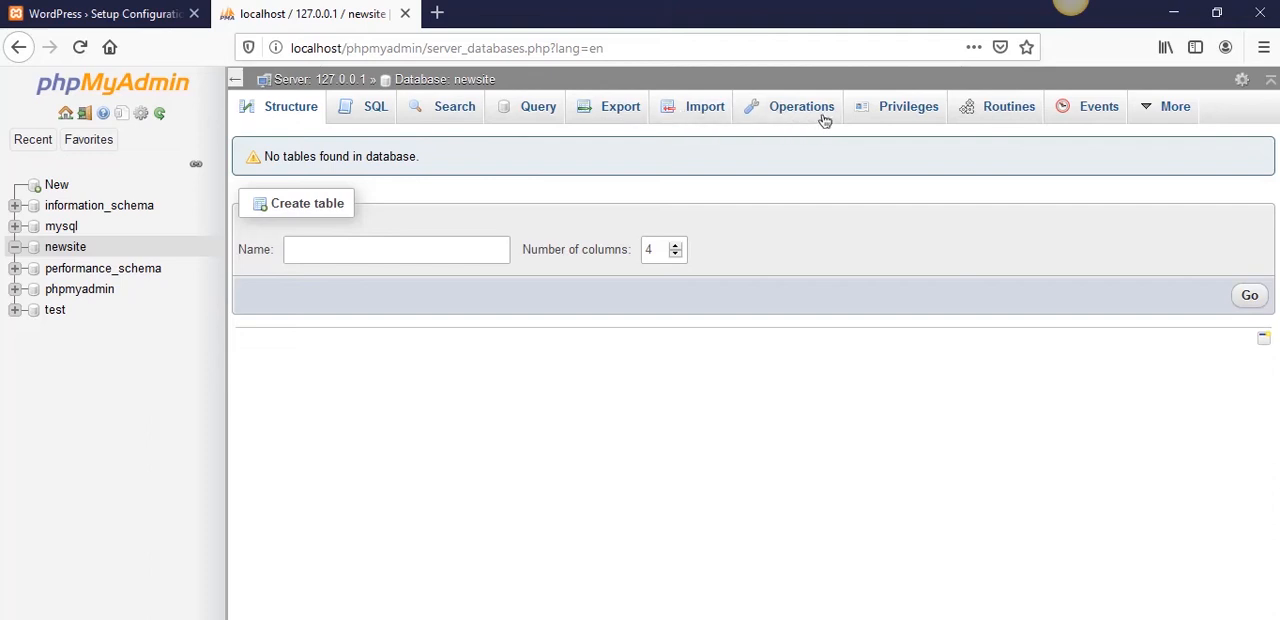
- Start adding a user account from the newsite database's privileges, with the user name newaddmin
left_click(888, 118)
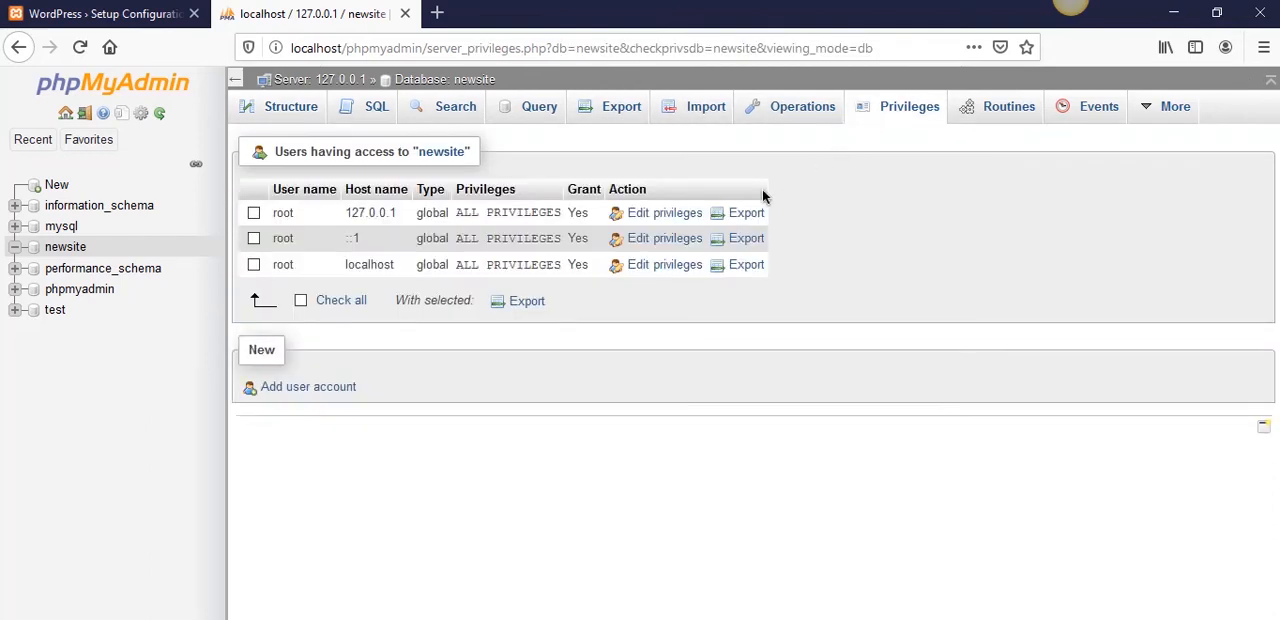
left_click(307, 388)
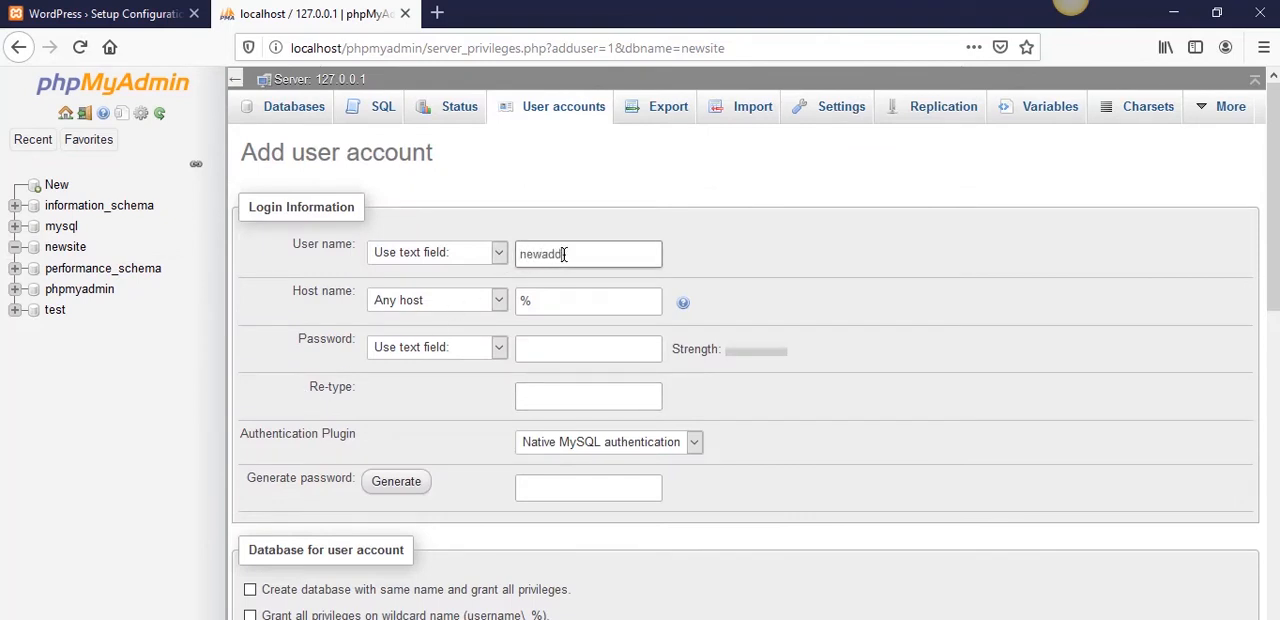
left_click(564, 255)
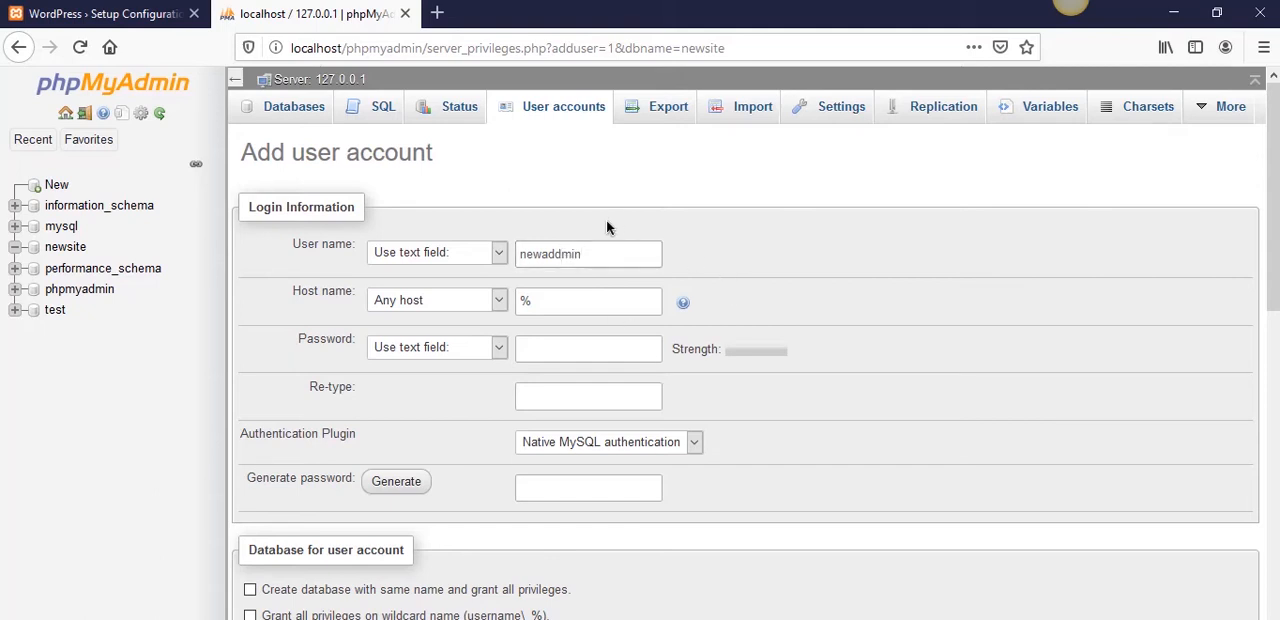
- Copy the user name newaddmin into the blank Notepad++ document, declining the update offer, and add two new lines below it
left_click_drag(609, 253, 428, 238)
key("ctrl+c")
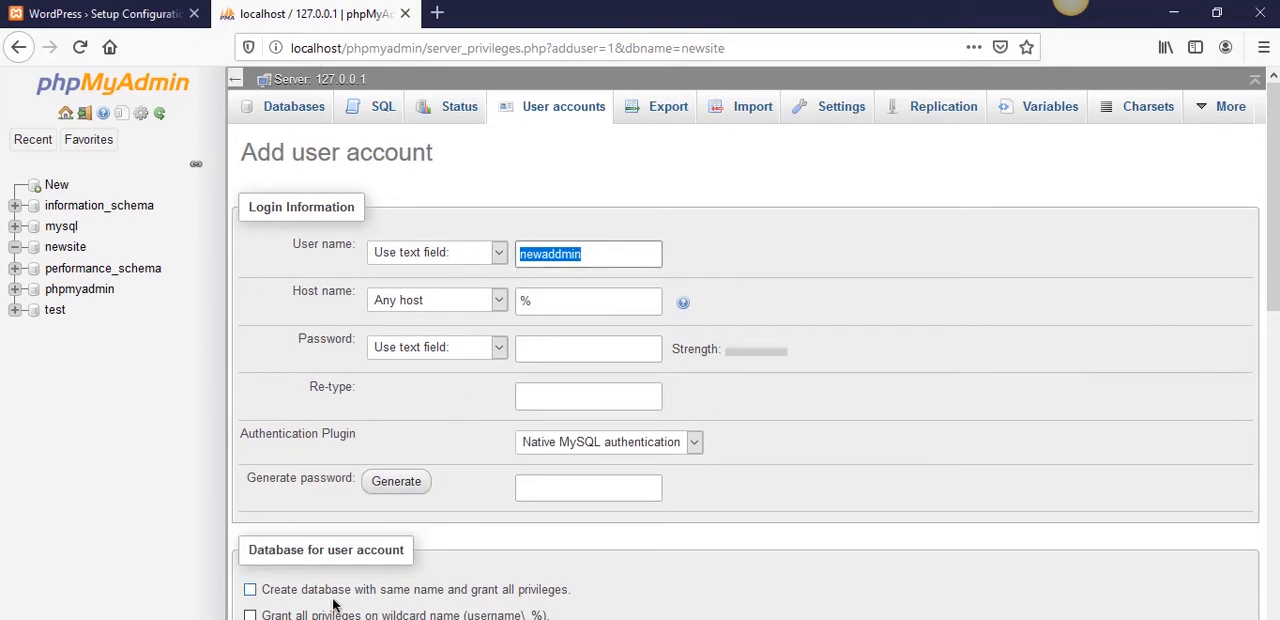
key("alt+Tab")
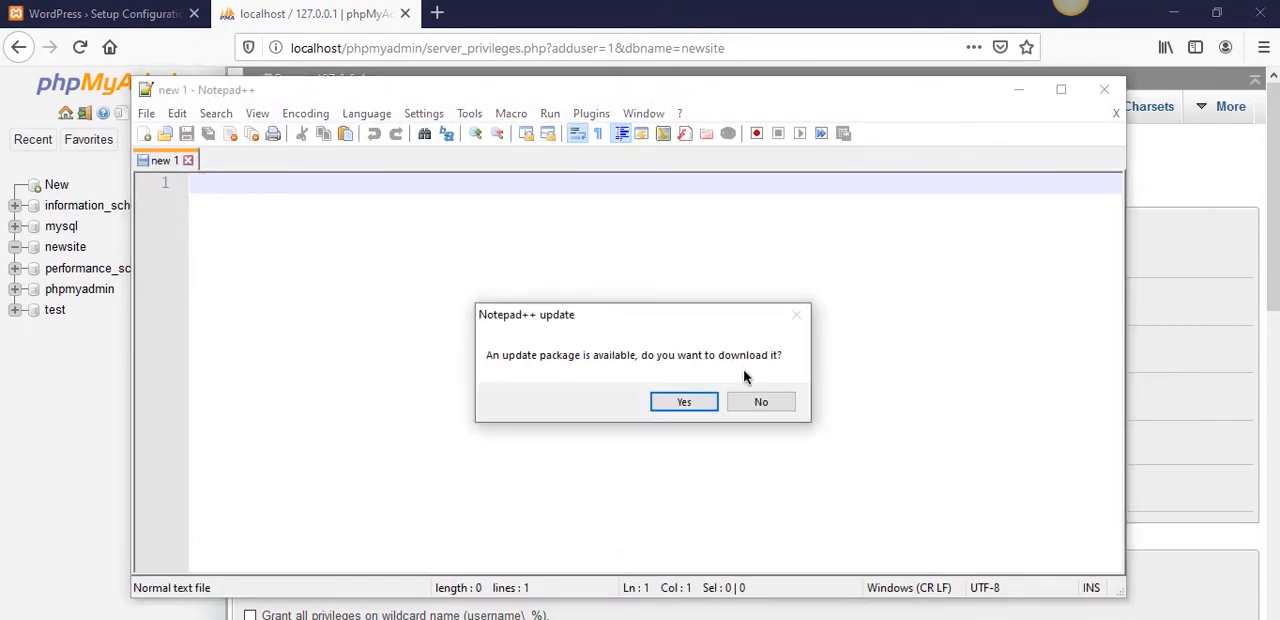
left_click(760, 402)
key("ctrl+v")
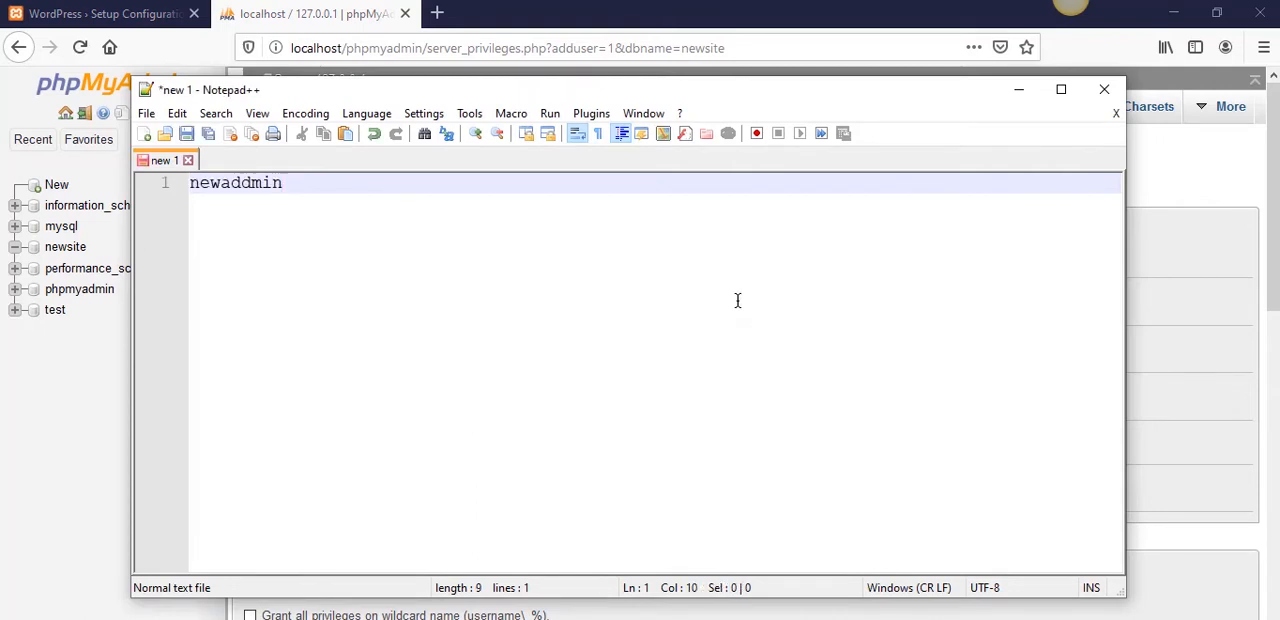
key("Return")
key("Return")
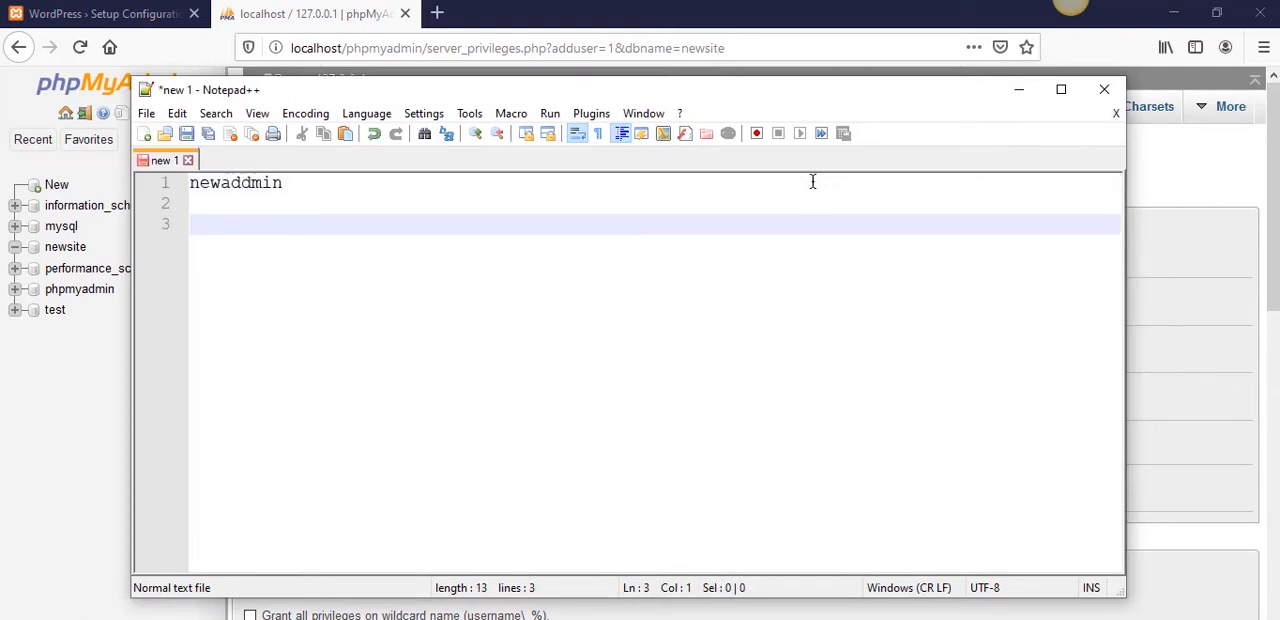
- Add the database name newsite above newaddmin in the note, with an empty line between them
key("Up")
key("Up")
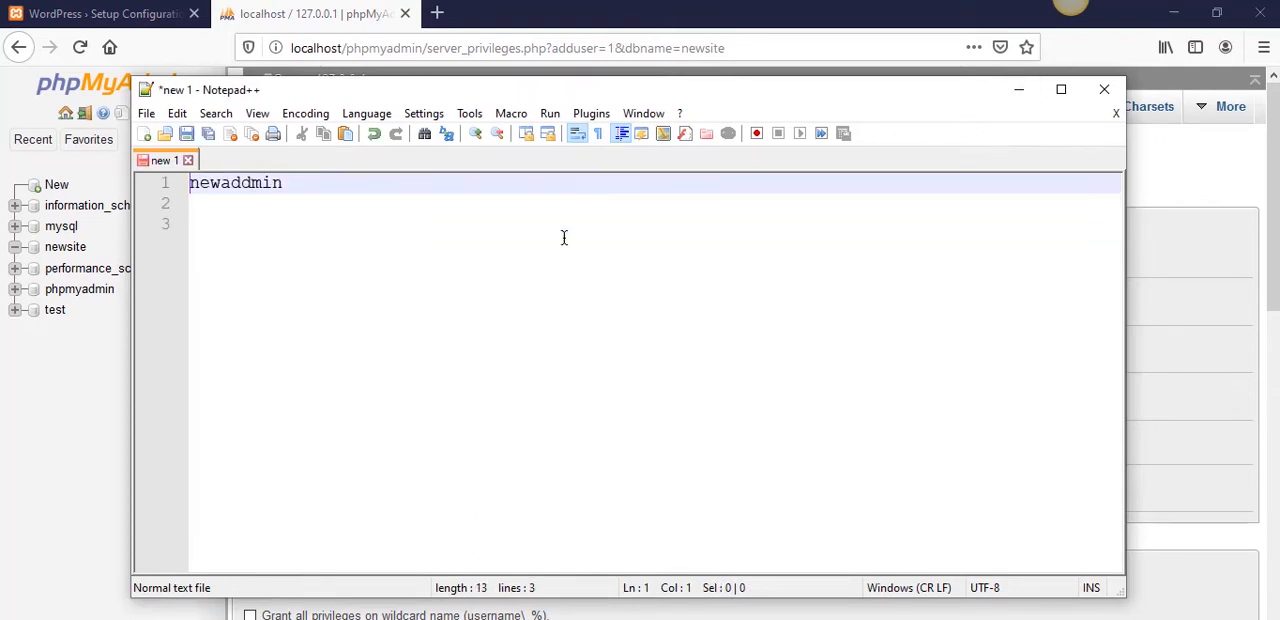
key("Return")
key("Up")
key("Return")
key("Up")
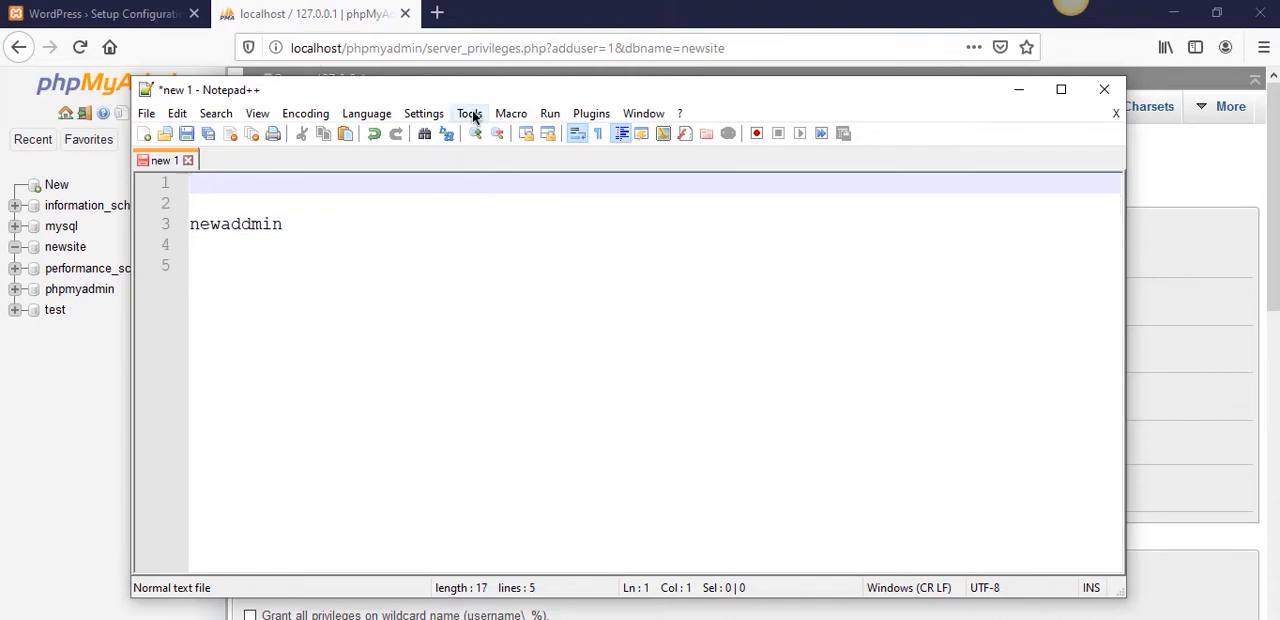
type("newsite")
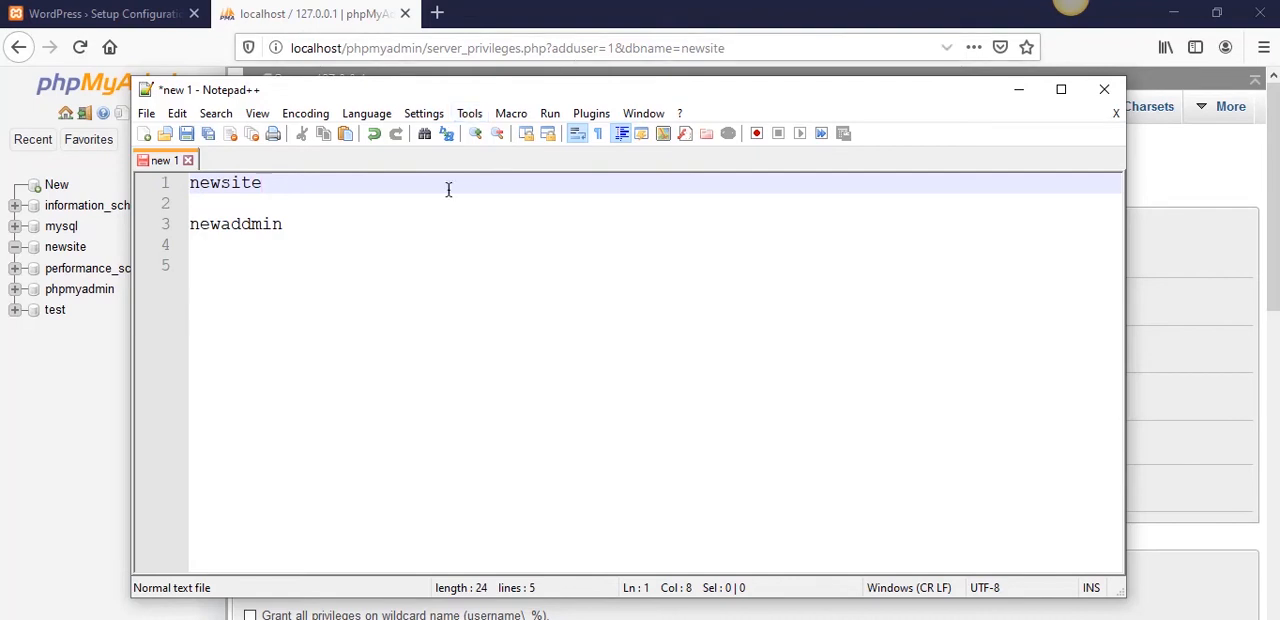
left_click(331, 222)
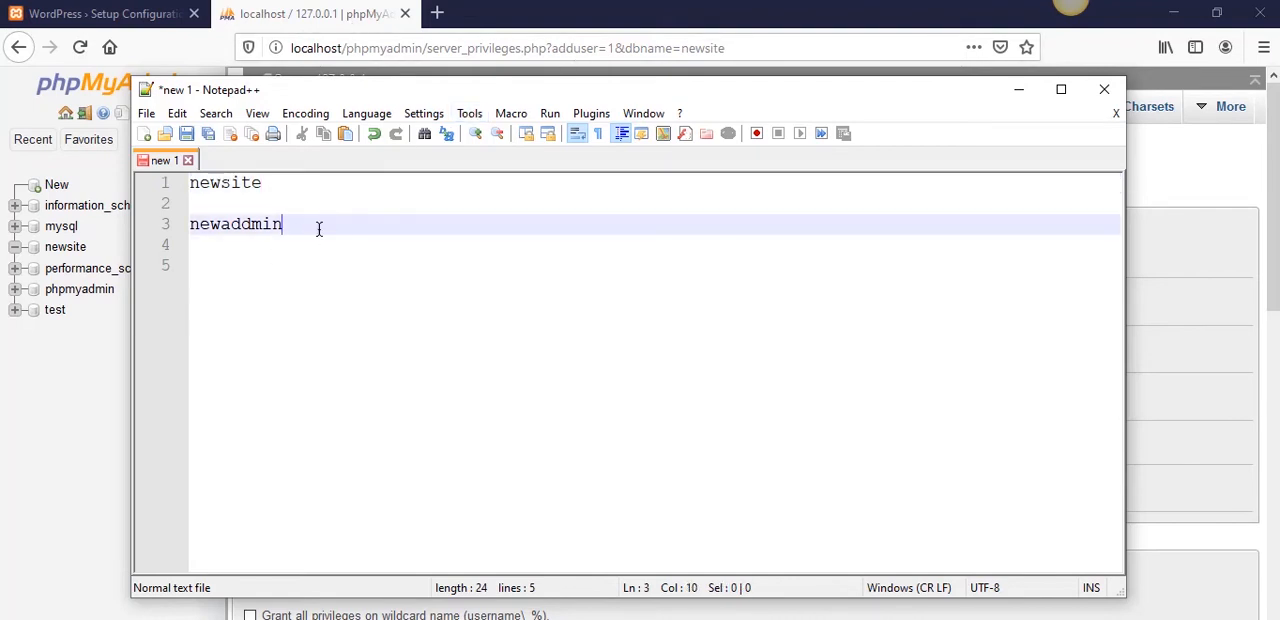
- Switch back to phpMyAdmin in the browser and set the new user account's host name to Local
left_click(340, 35)
left_click(485, 303)
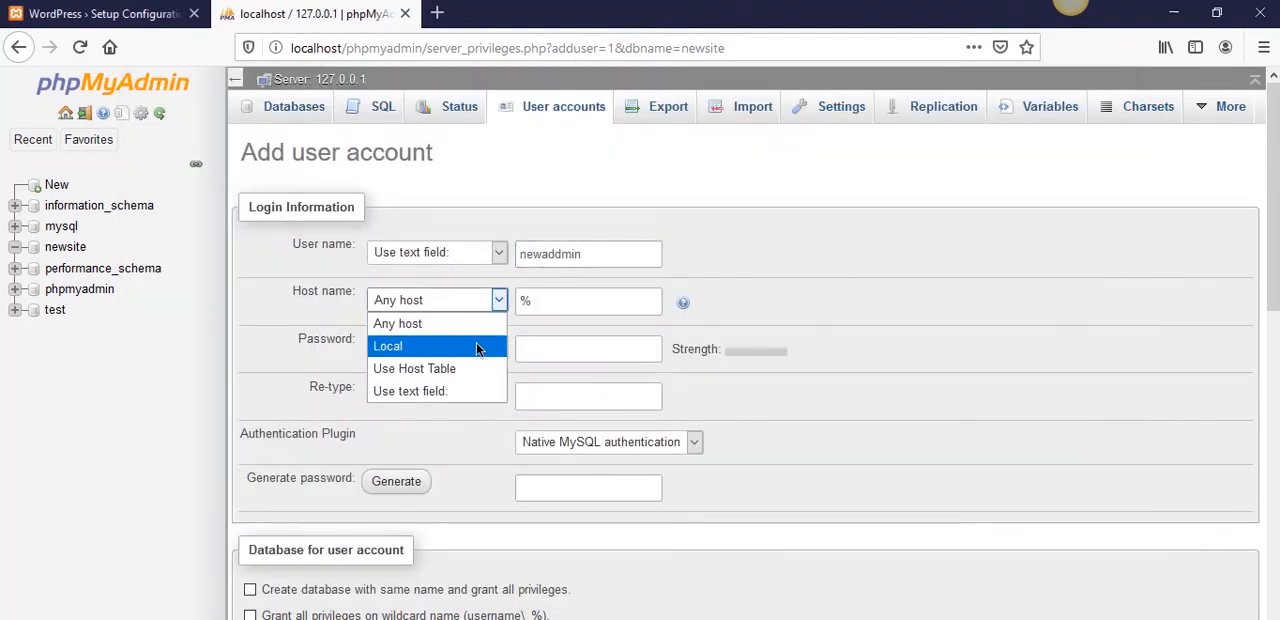
left_click(475, 344)
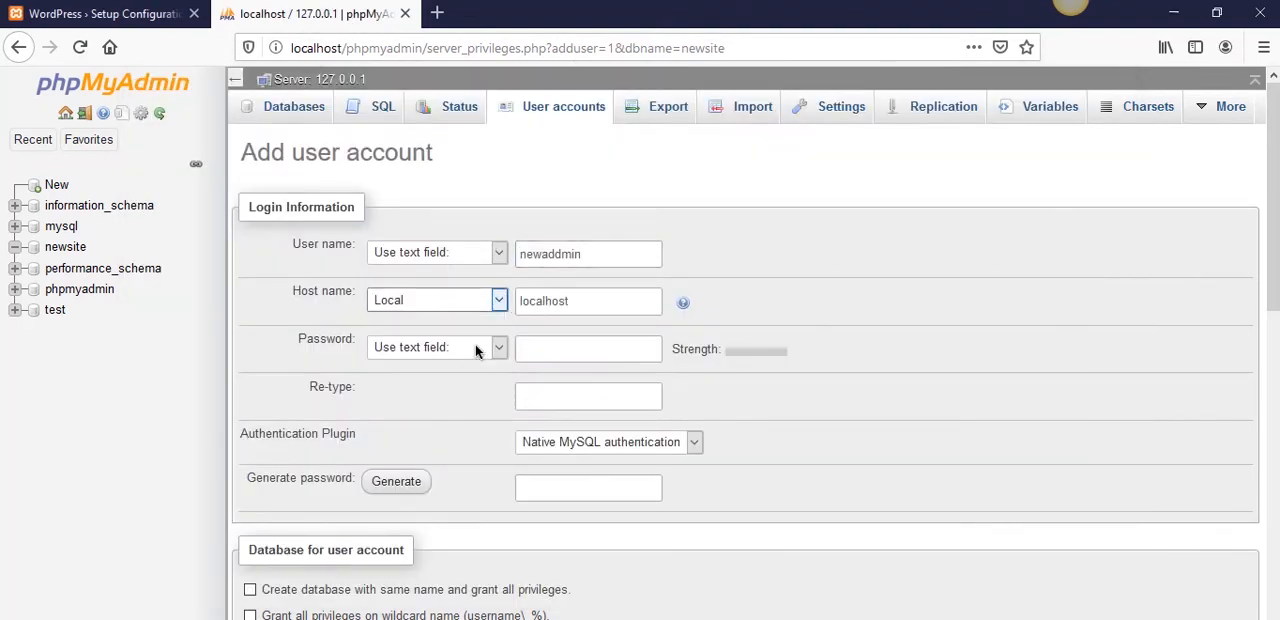
- Enter the new user account's password and re-type it in the confirmation field
left_click(545, 348)
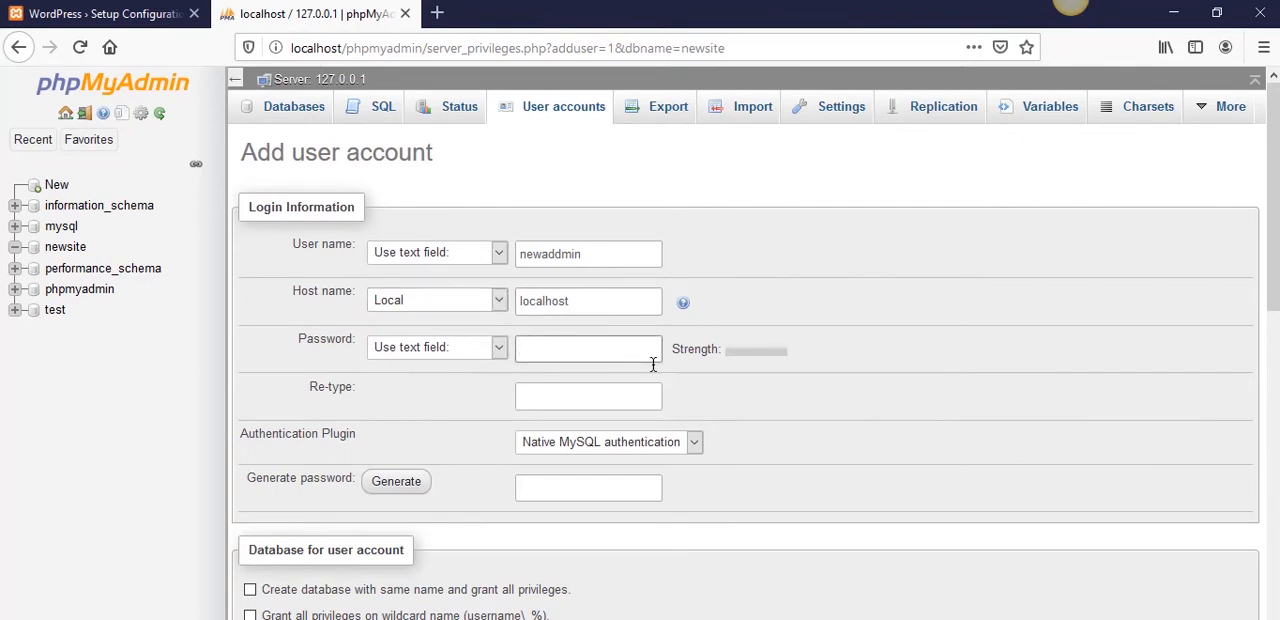
type("••••••••")
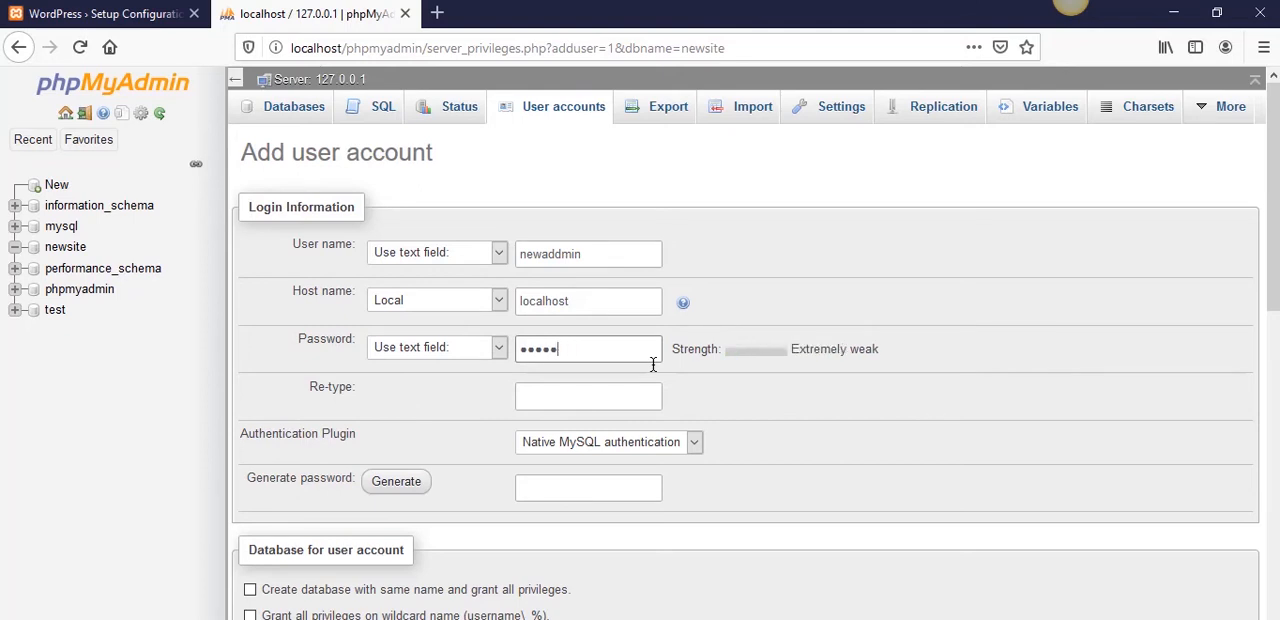
key("BackSpace")
key("BackSpace")
key("BackSpace")
key("BackSpace")
key("BackSpace")
type("••••••••••••••")
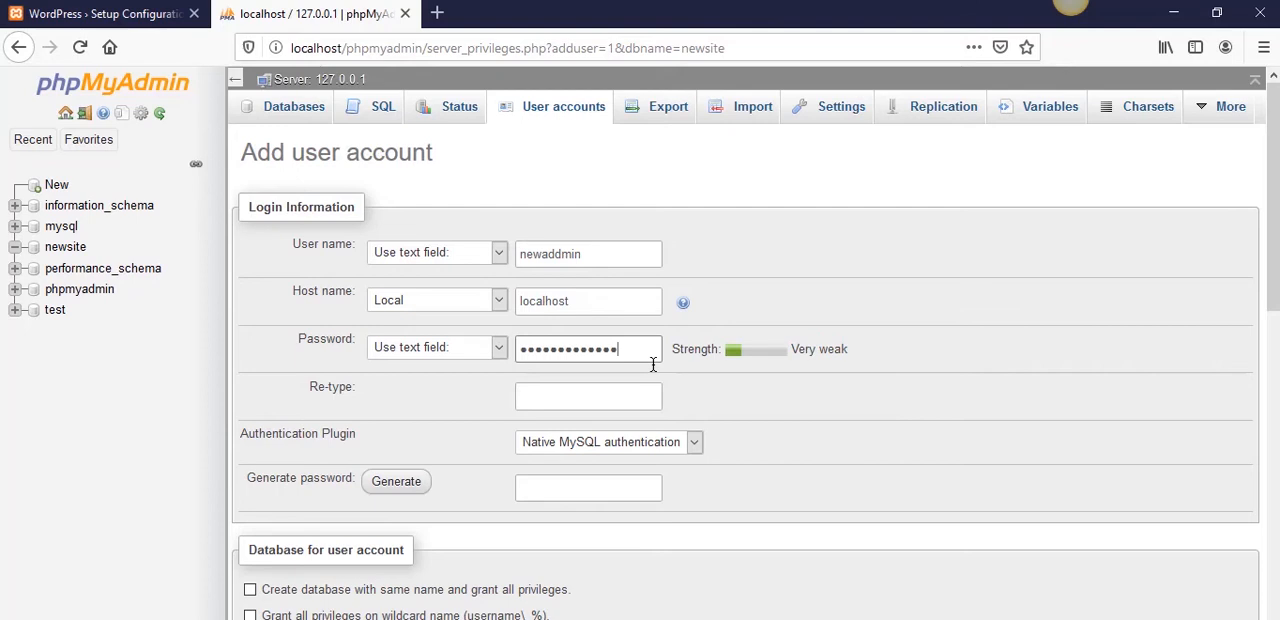
left_click(652, 399)
type("•••••••")
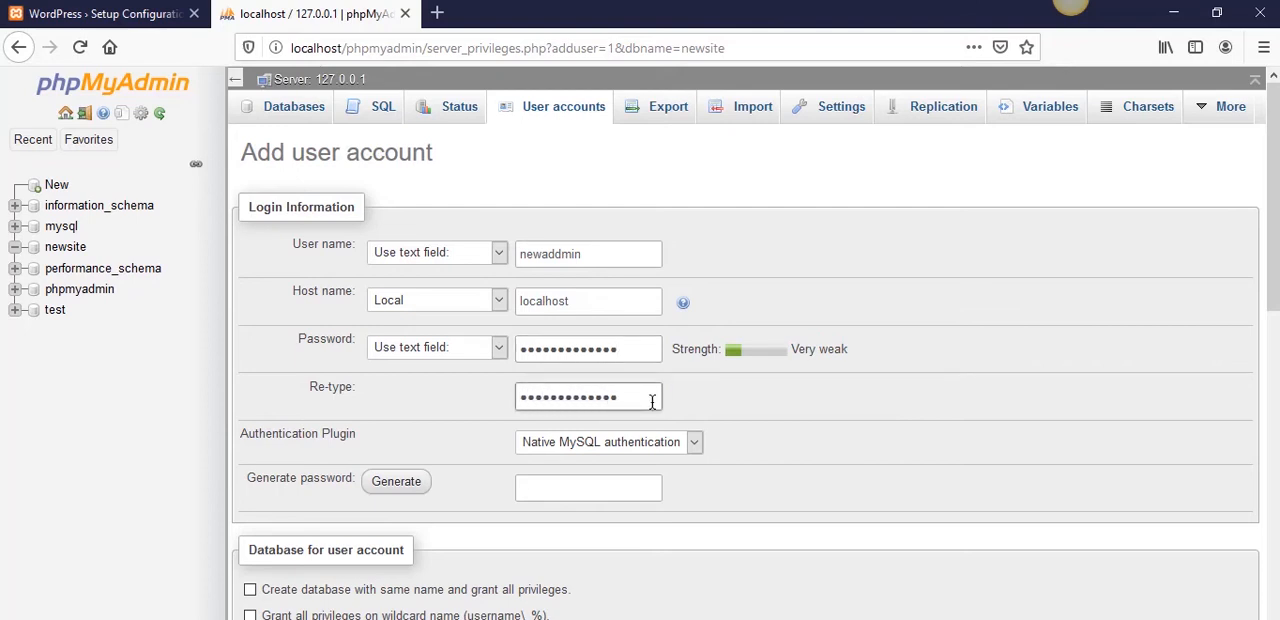
- Record the database user's password in the Notepad++ note, on the line below newaddmin
left_click(275, 619)
left_click(432, 263)
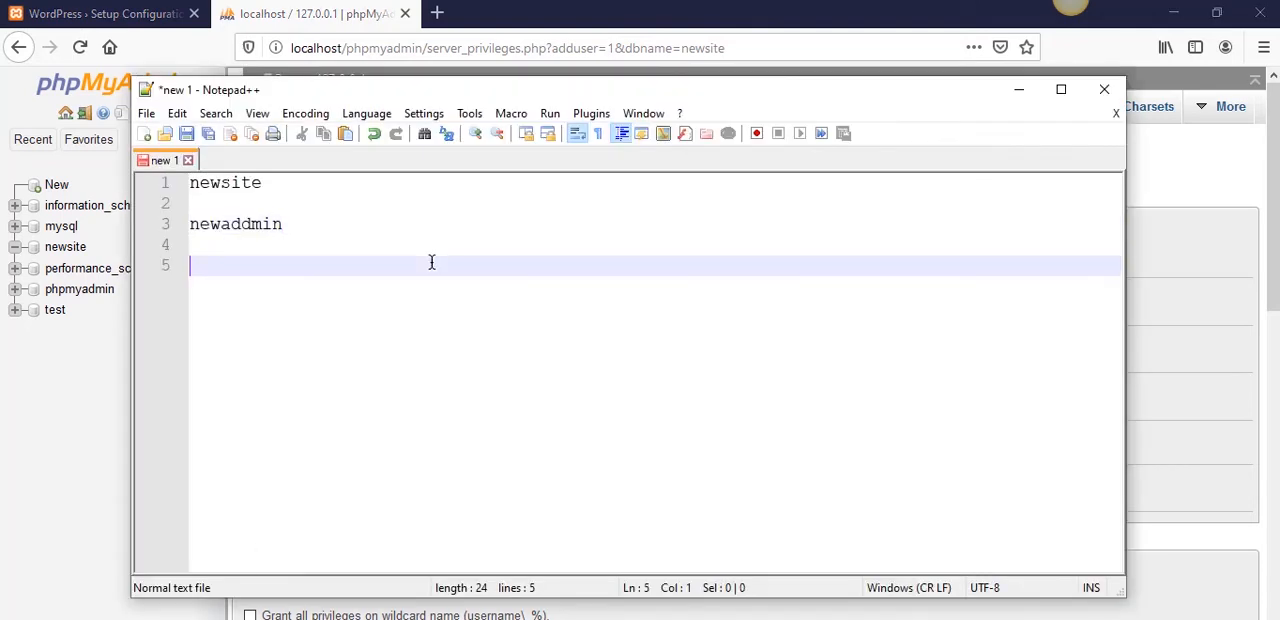
key("Up")
type("password12345")
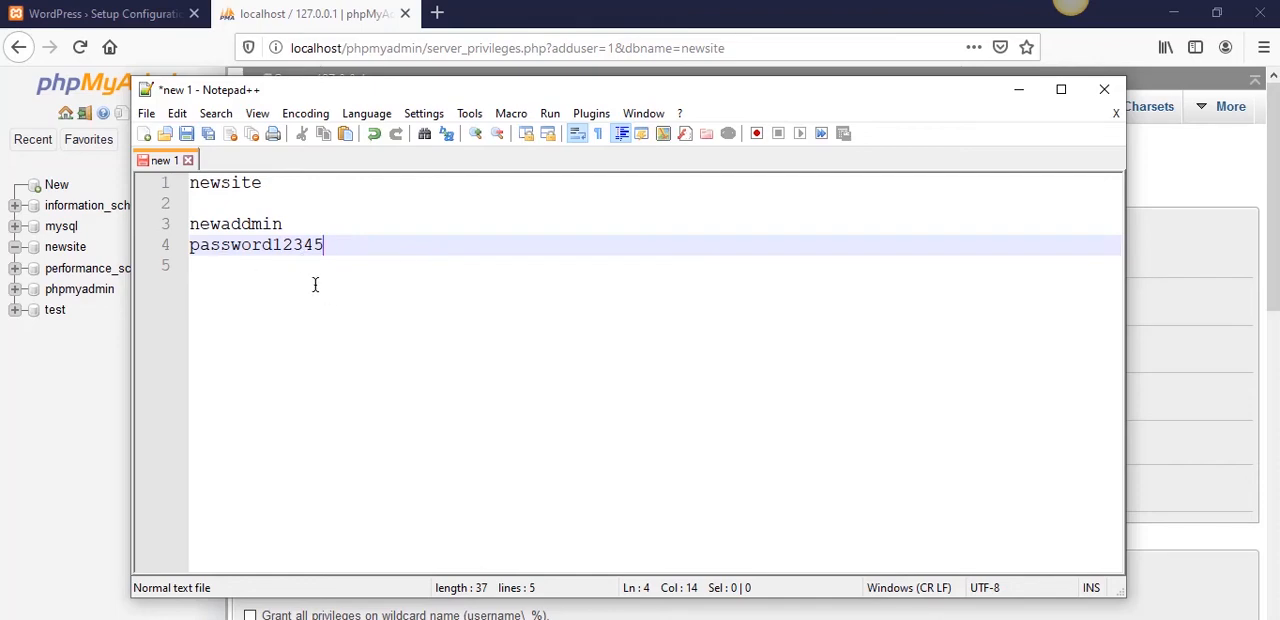
- Return to phpMyAdmin, create the user account with SSL set to REQUIRE NONE, and dismiss the browser's offer to save the login
left_click(360, 10)
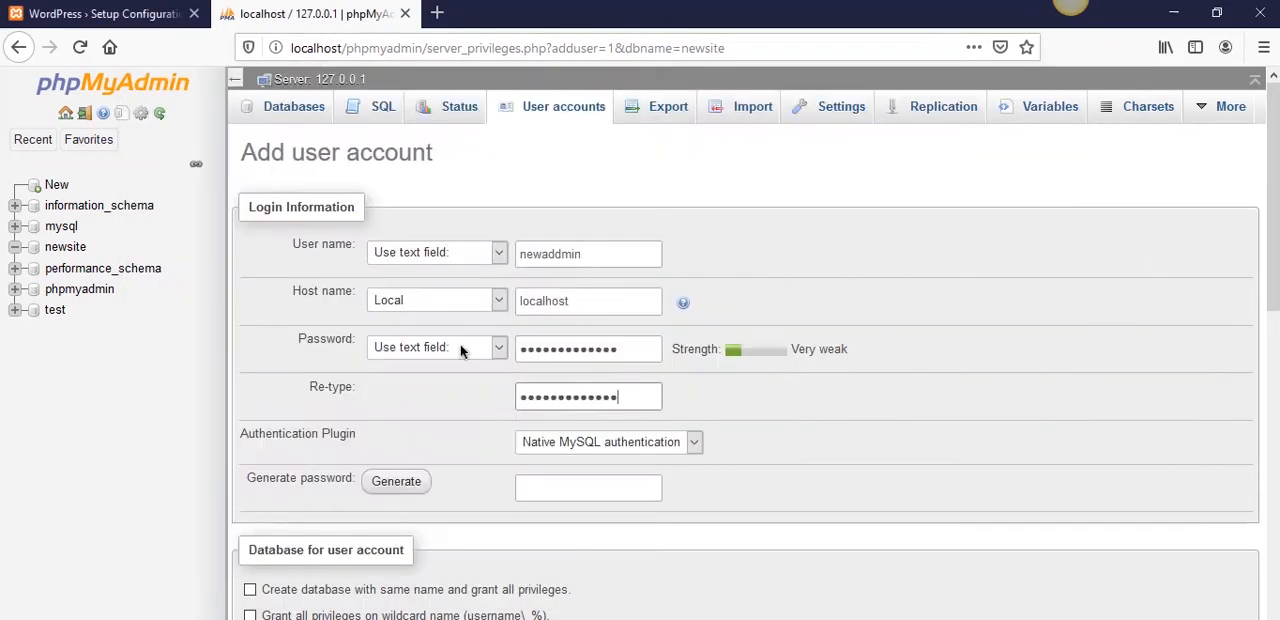
scroll(512, 541, "down", 12)
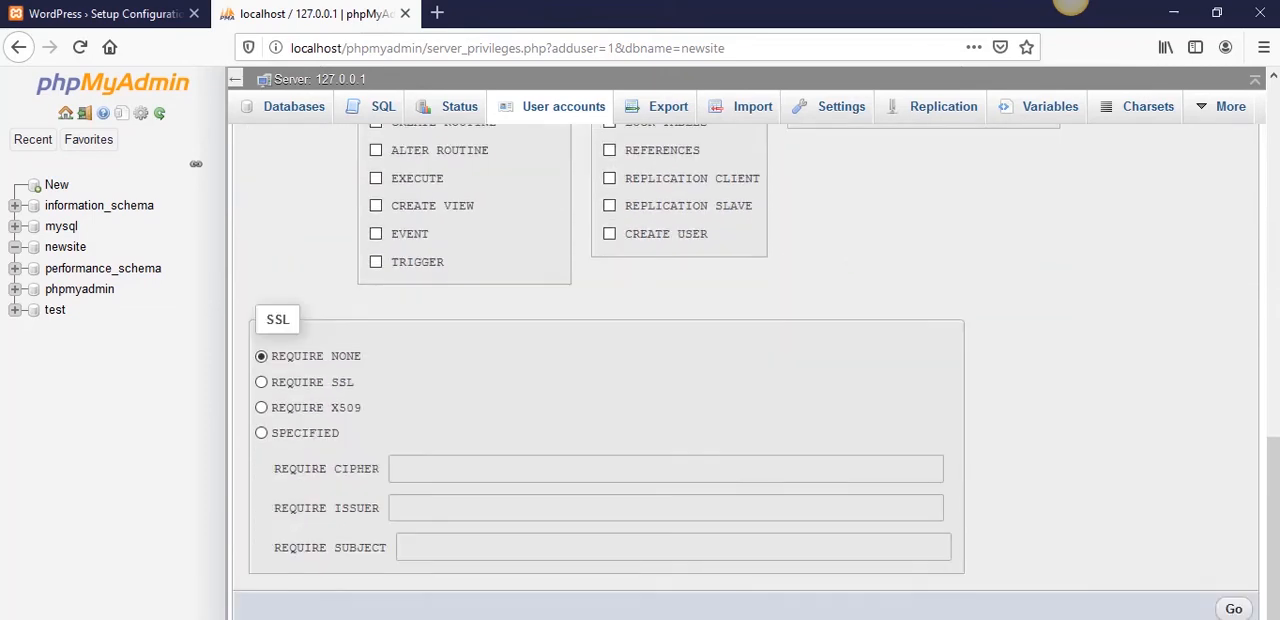
left_click(1236, 609)
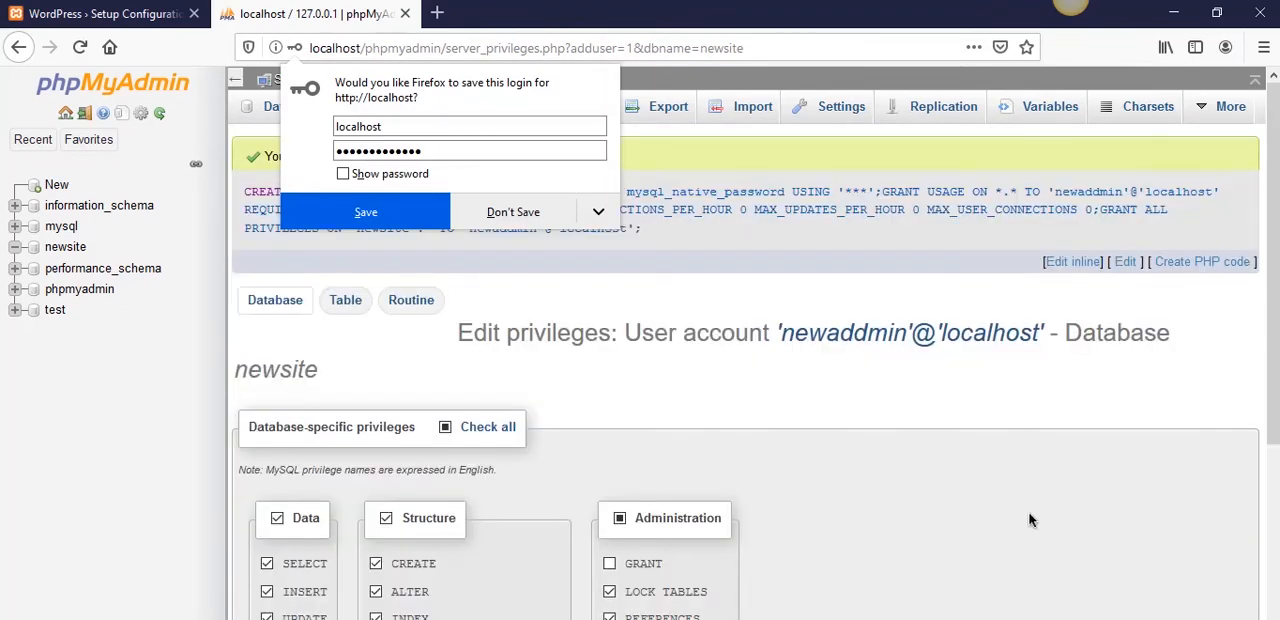
left_click(626, 279)
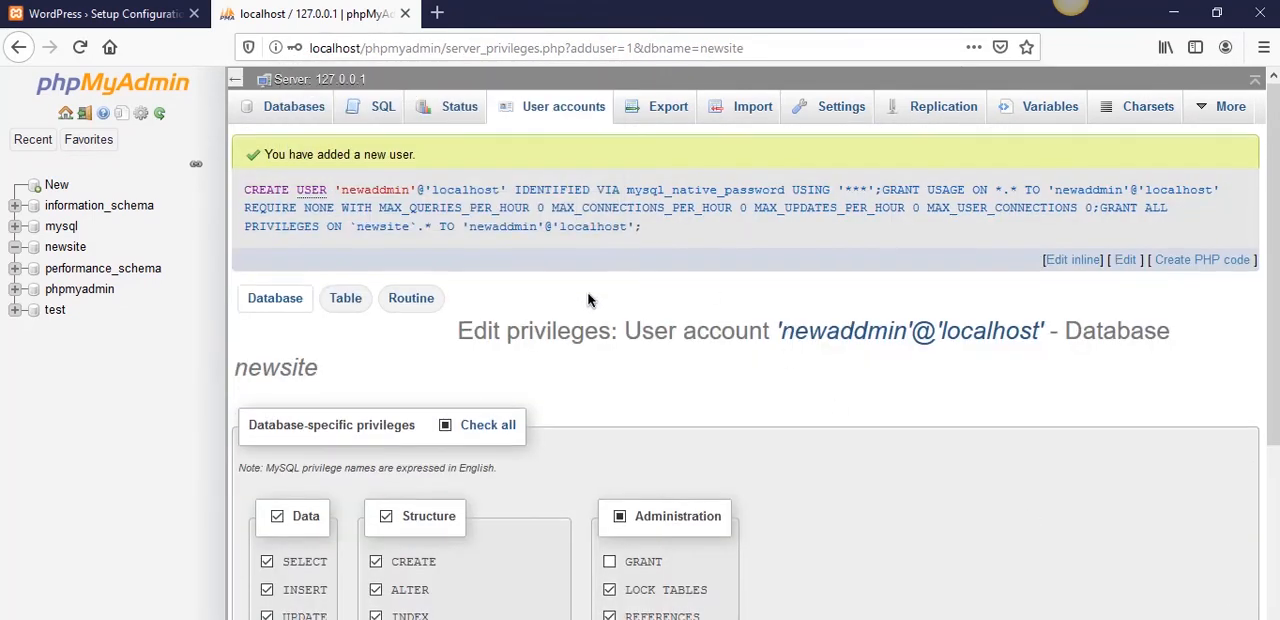
- Review the newaddmin account's database-specific privileges on newsite and apply them as selected
scroll(478, 268, "down", 3)
scroll(482, 290, "up", 5)
scroll(486, 322, "down", 7)
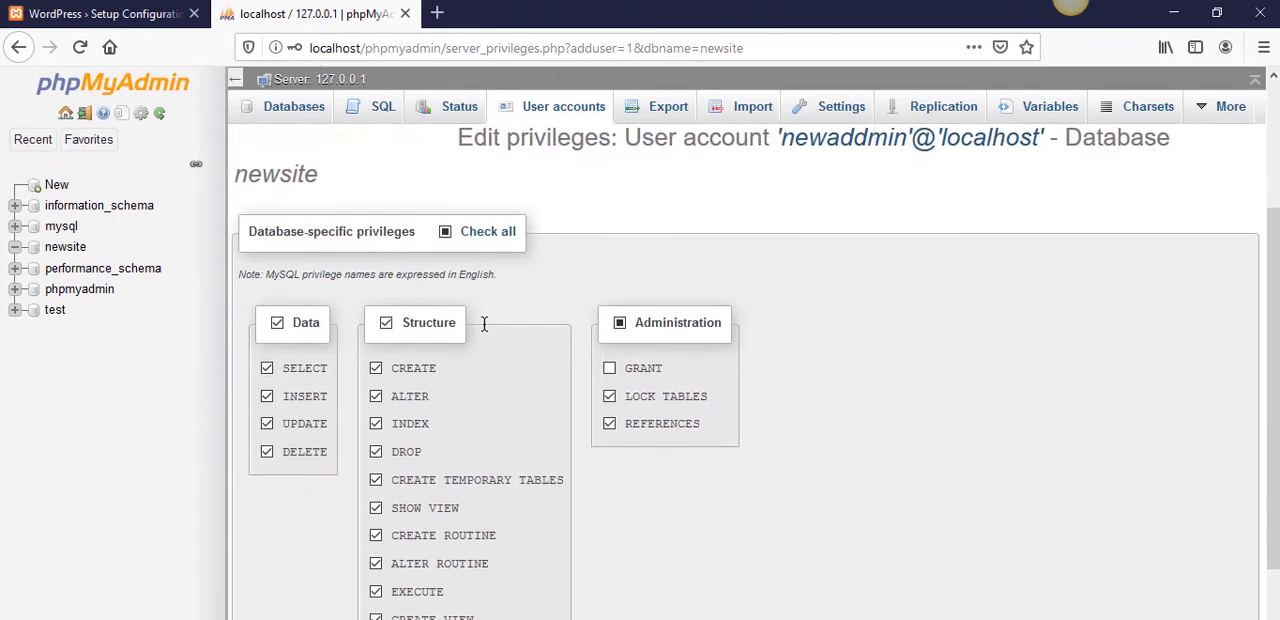
scroll(368, 204, "up", 2)
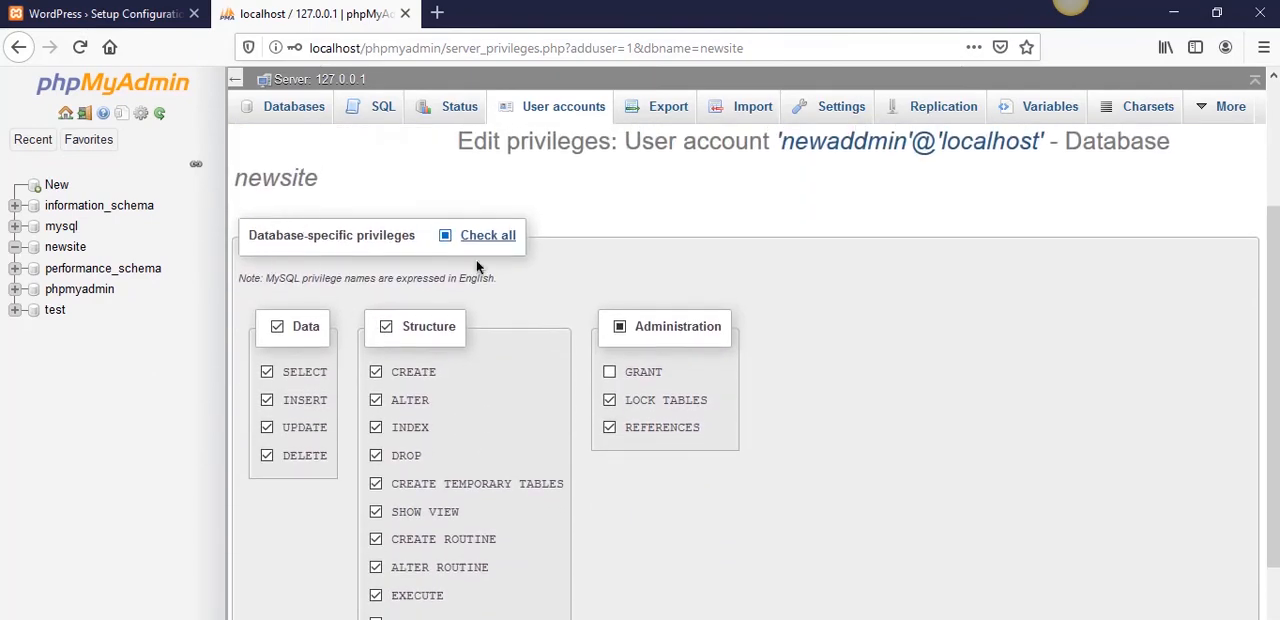
scroll(417, 333, "down", 3)
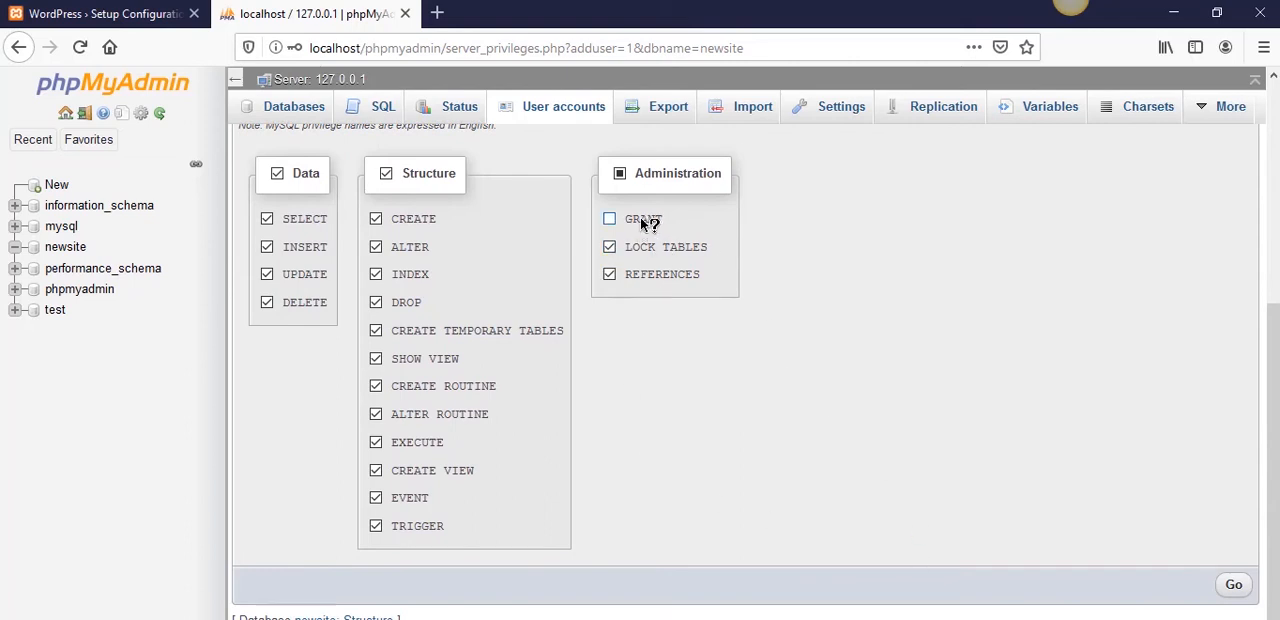
left_click(1236, 585)
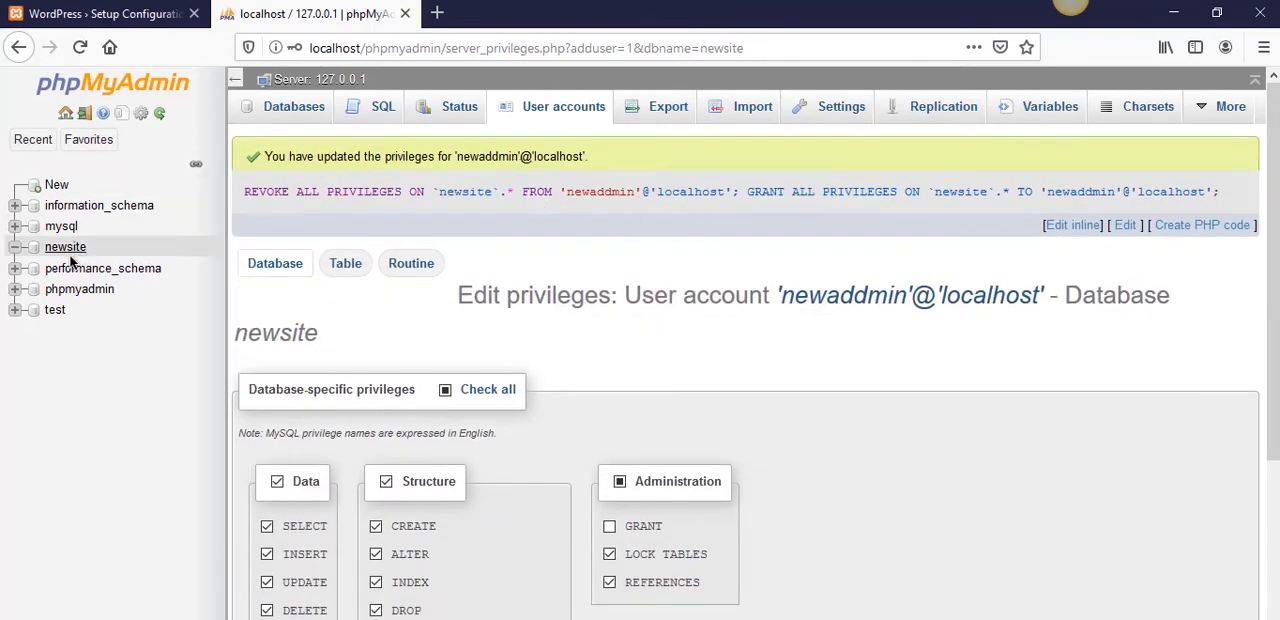
- Copy newsite from the Notepad++ note into the Database Name field of the WordPress setup form
left_click(138, 18)
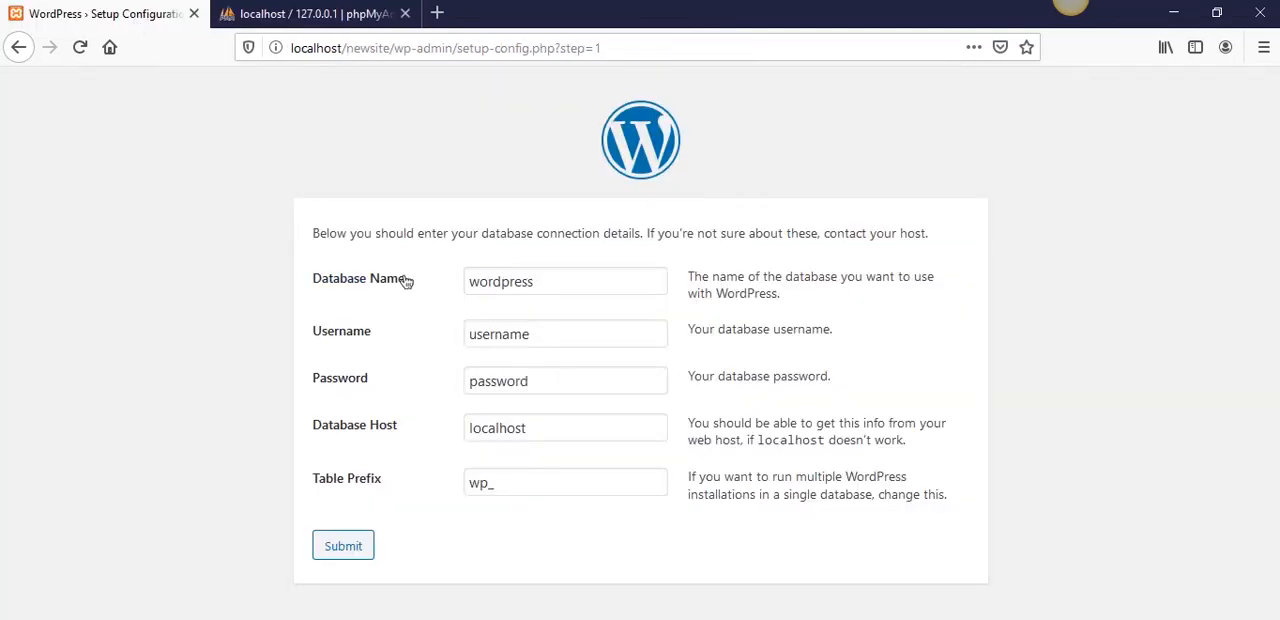
key("alt+Tab")
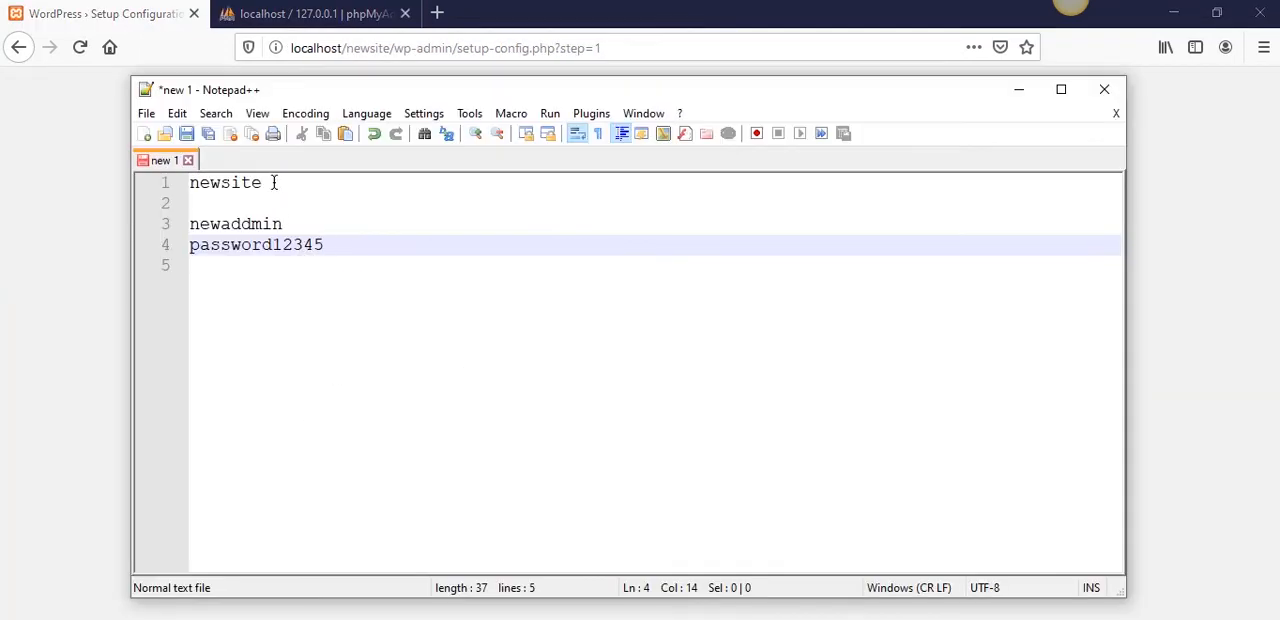
left_click_drag(272, 181, 135, 196)
key("ctrl+c")
key("alt+Tab")
double_click(508, 281)
key("ctrl+v")
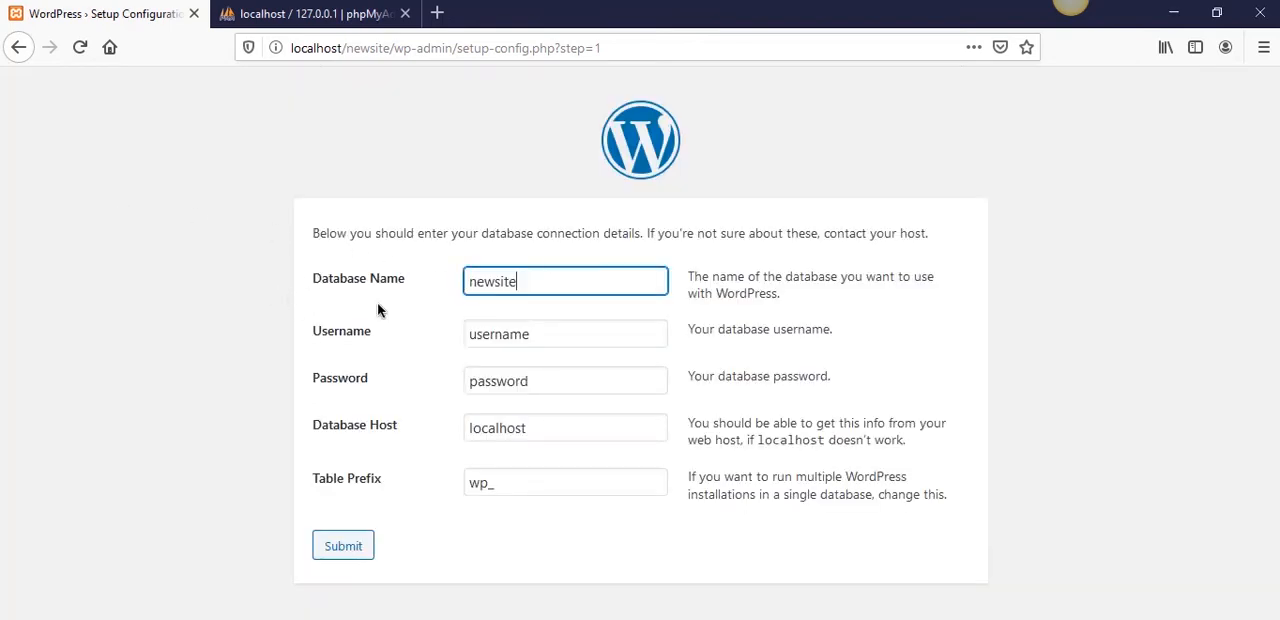
left_click(502, 298)
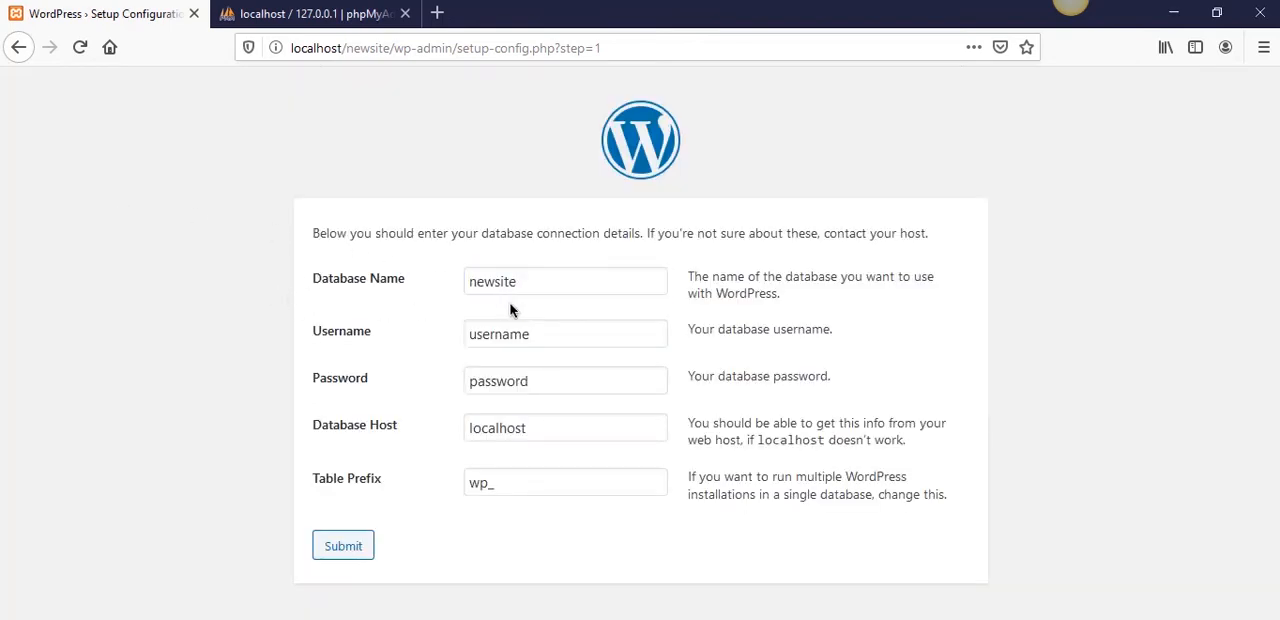
- Copy newaddmin from the note into the Username field of the WordPress database connection form
key("alt+Tab")
left_click_drag(284, 224, 103, 249)
key("ctrl+c")
key("alt+Tab")
double_click(468, 322)
key("ctrl+v")
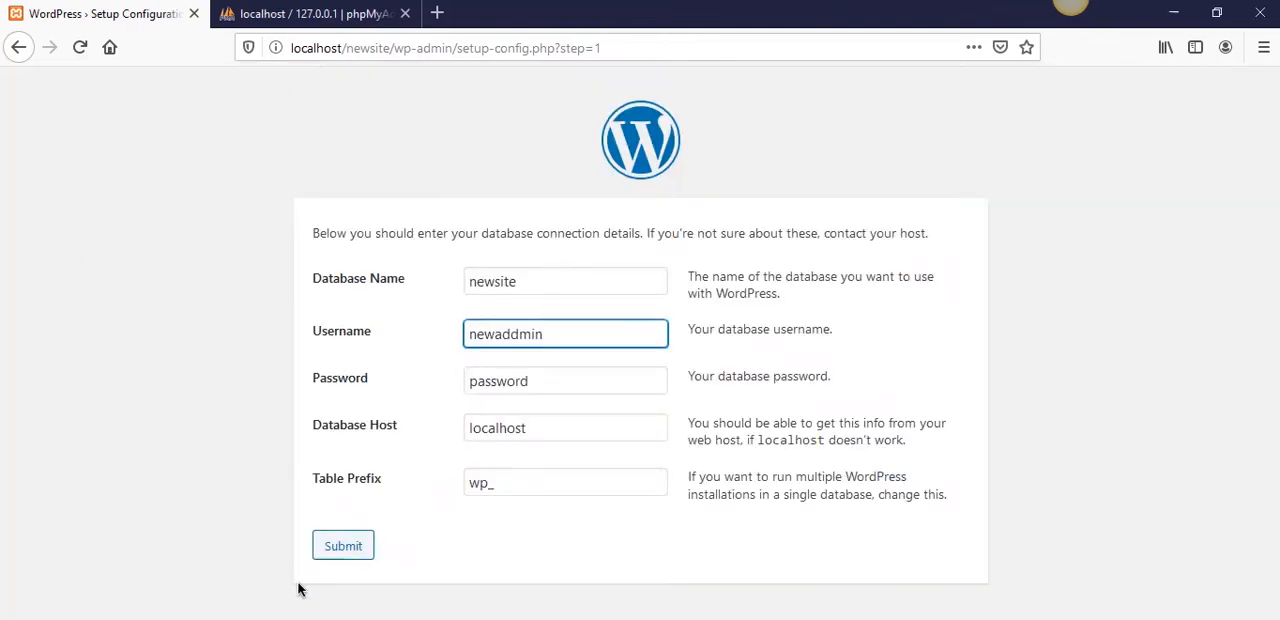
- Copy the database password from the note into the Password field of the WordPress connection form
key("alt+Tab")
left_click_drag(332, 244, 89, 263)
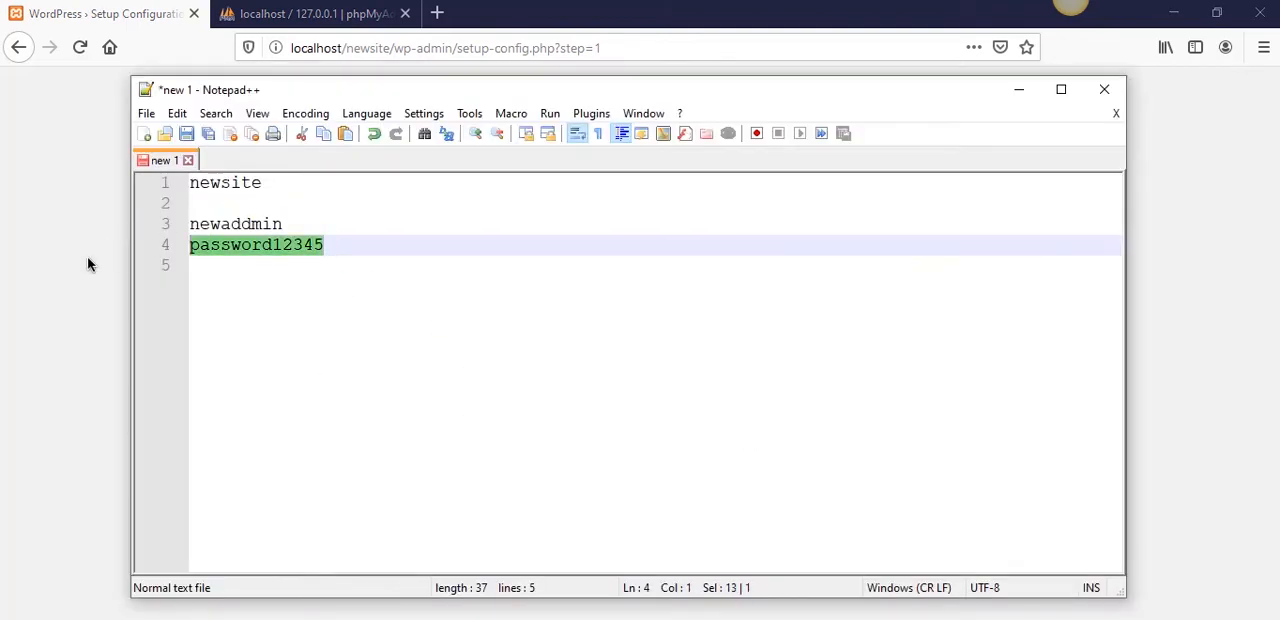
key("ctrl+c")
key("alt+Tab")
double_click(566, 377)
key("ctrl+v")
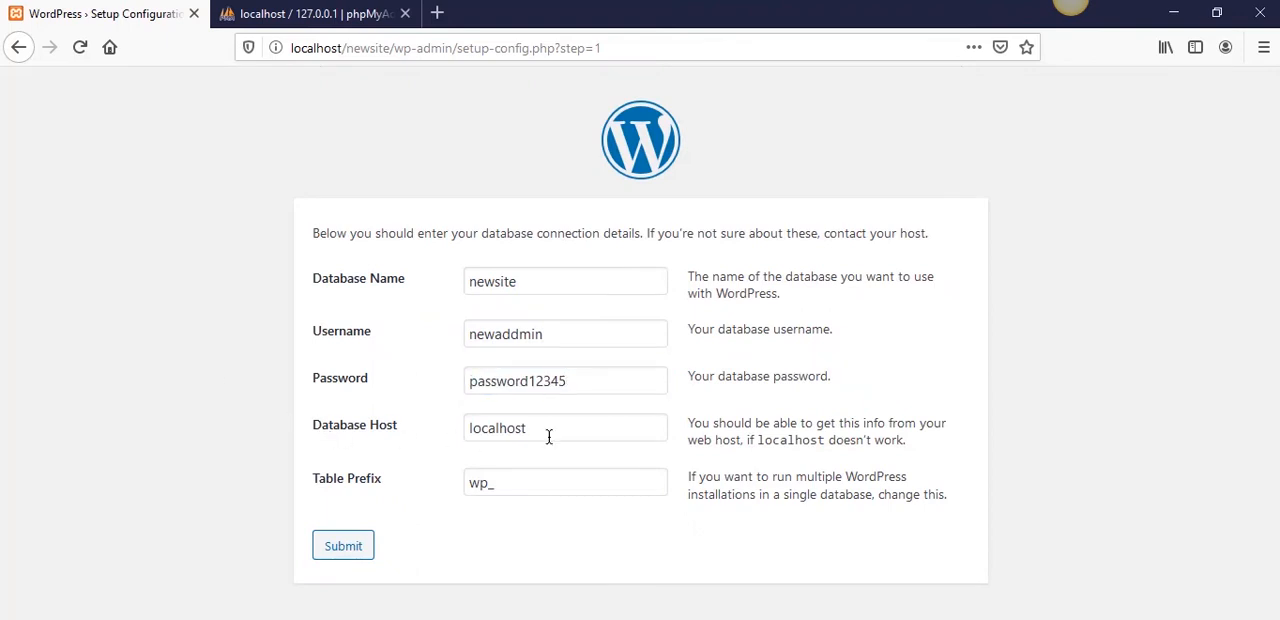
- Submit the connection details with database host localhost and table prefix wp_, and run the WordPress installation
left_click(549, 434)
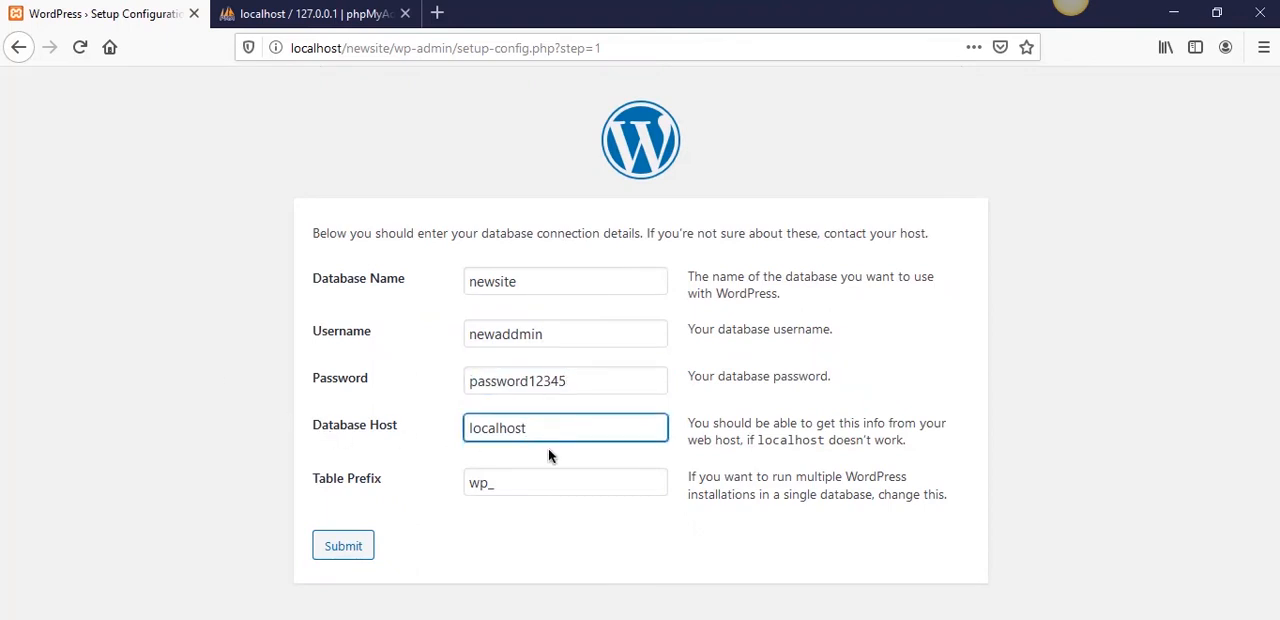
left_click(548, 450)
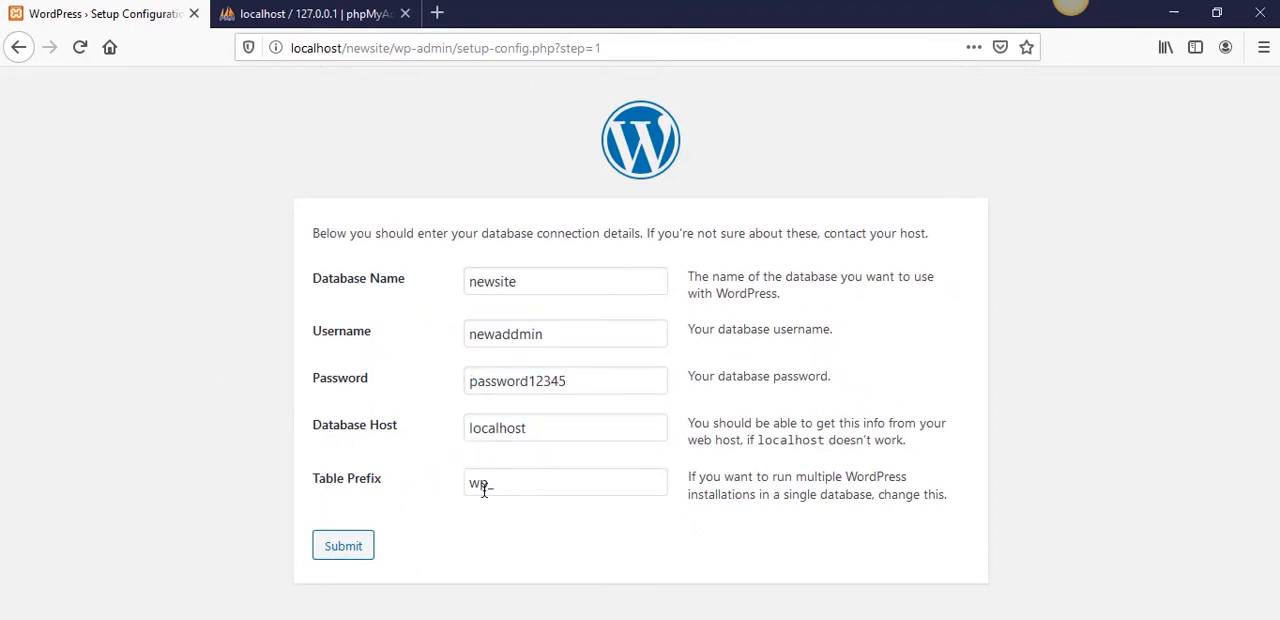
left_click(352, 552)
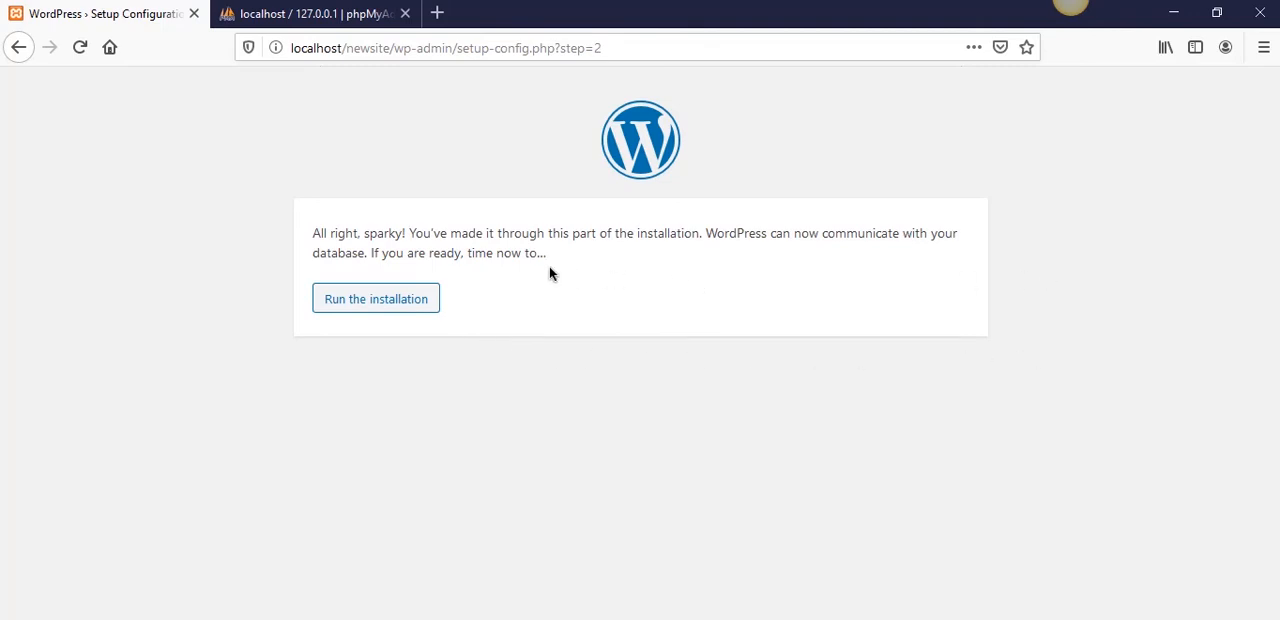
left_click(394, 307)
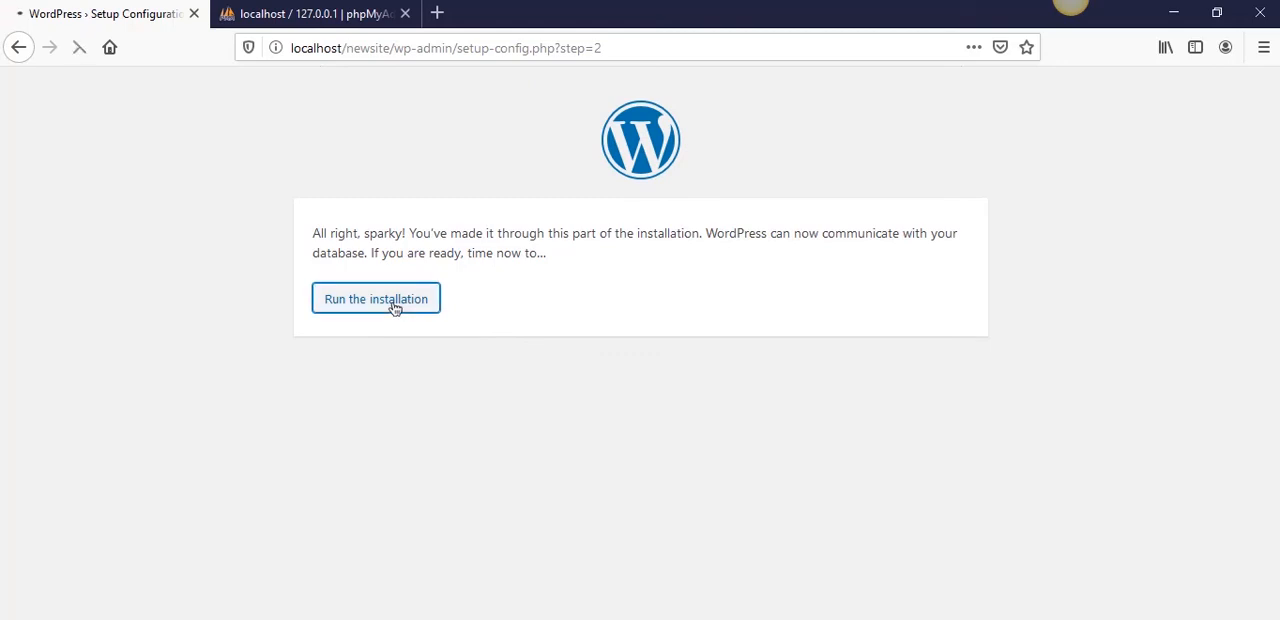
- Enter the site title on the WordPress installation form as the owner's full name followed by "Beautiful Boquets"
scroll(391, 304, "down", 2)
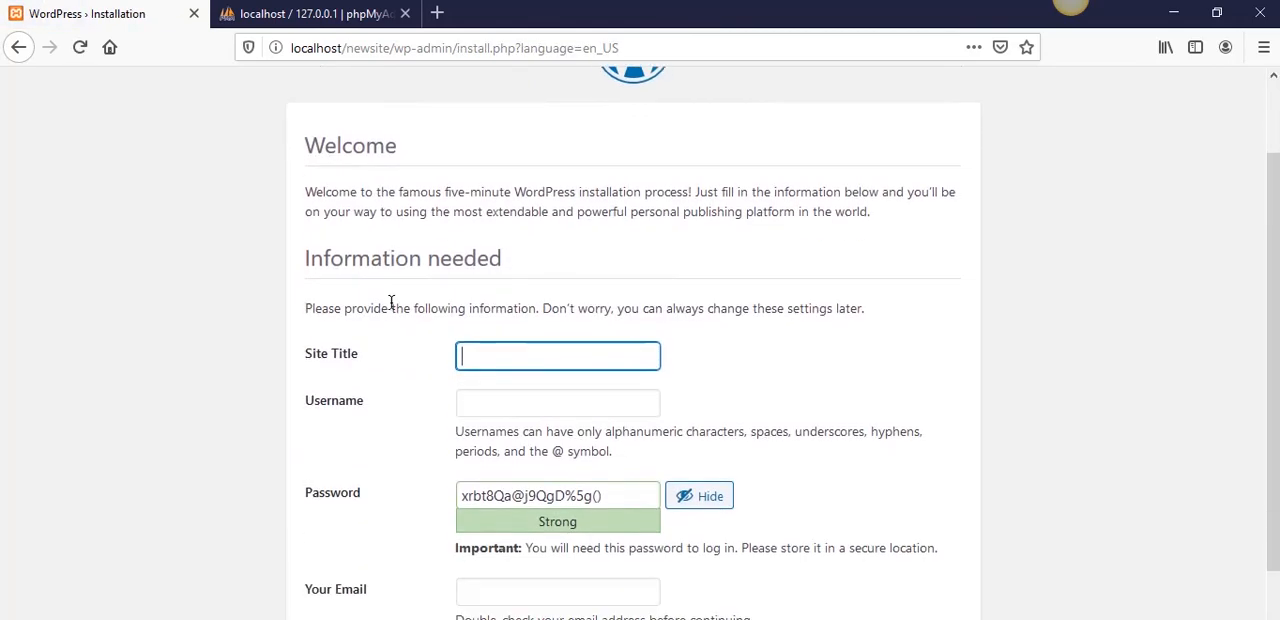
scroll(395, 306, "down", 3)
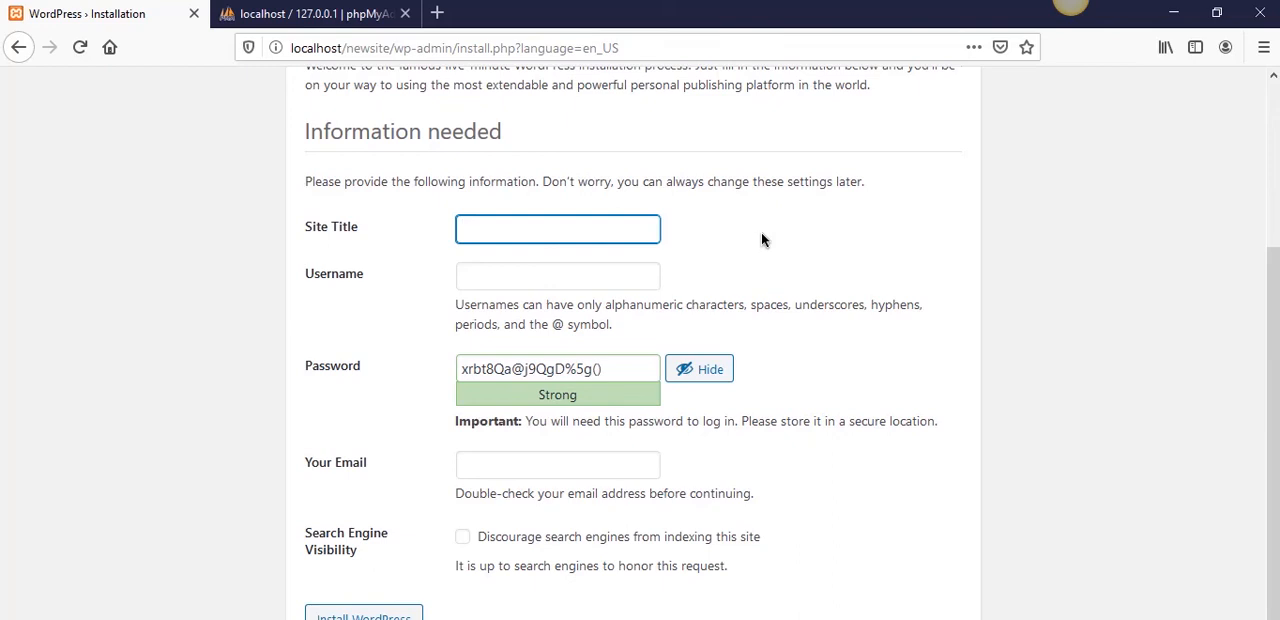
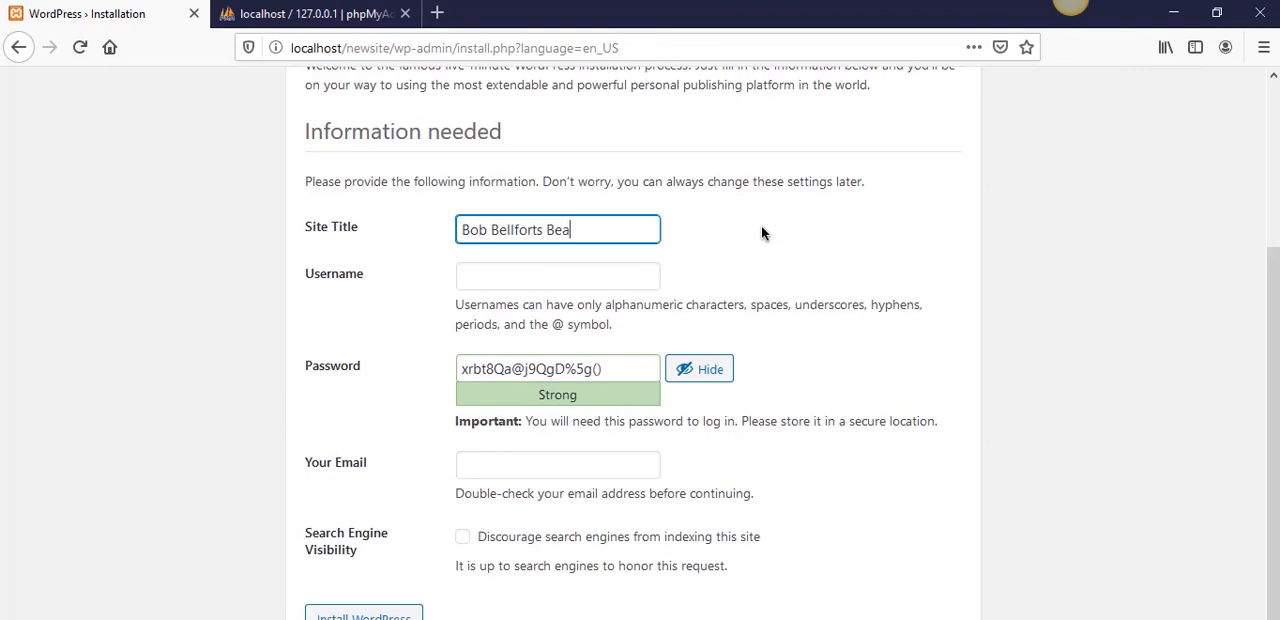
type("utiful Boquets")
left_click(762, 233)
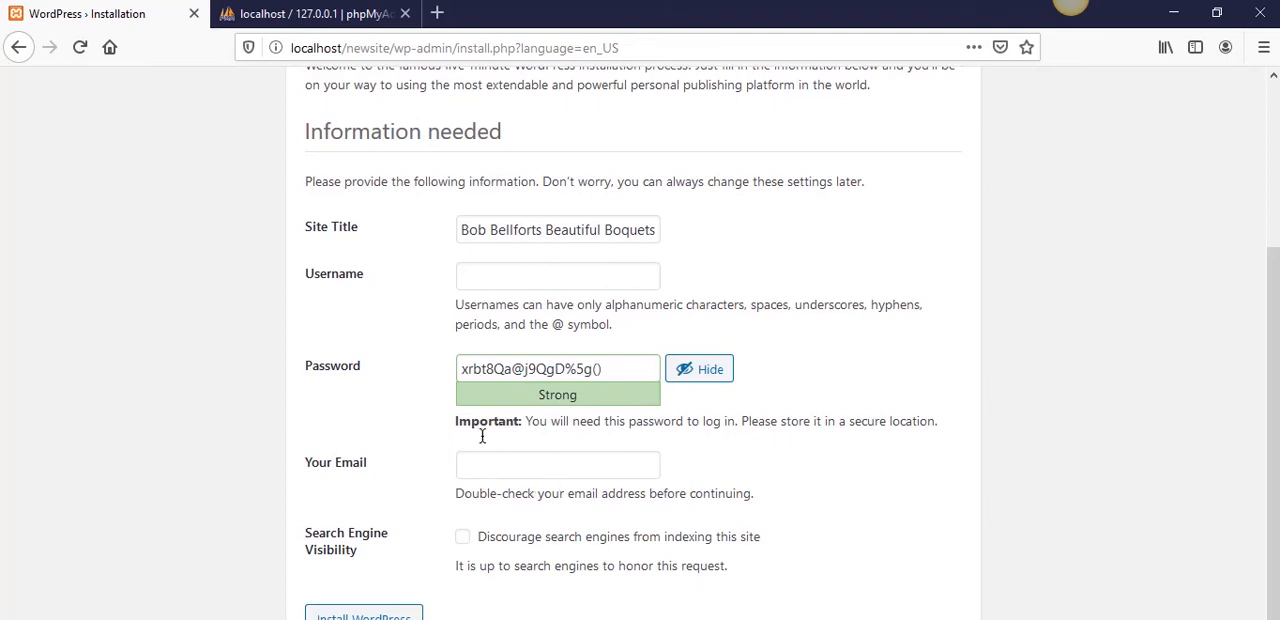
- Enter the administrator's login name in the Username field of the WordPress installation form
left_click(515, 276)
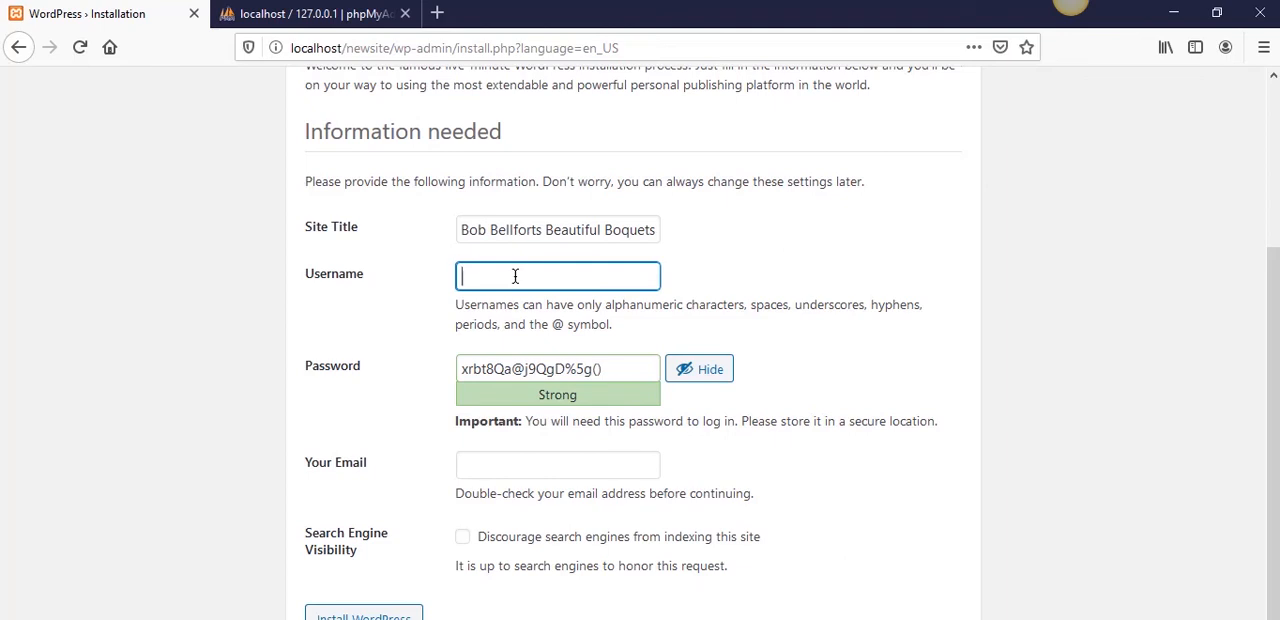
- Copy the administrator username from the form into the Notepad++ note, below the database credentials and separated by a blank line
double_click(485, 277)
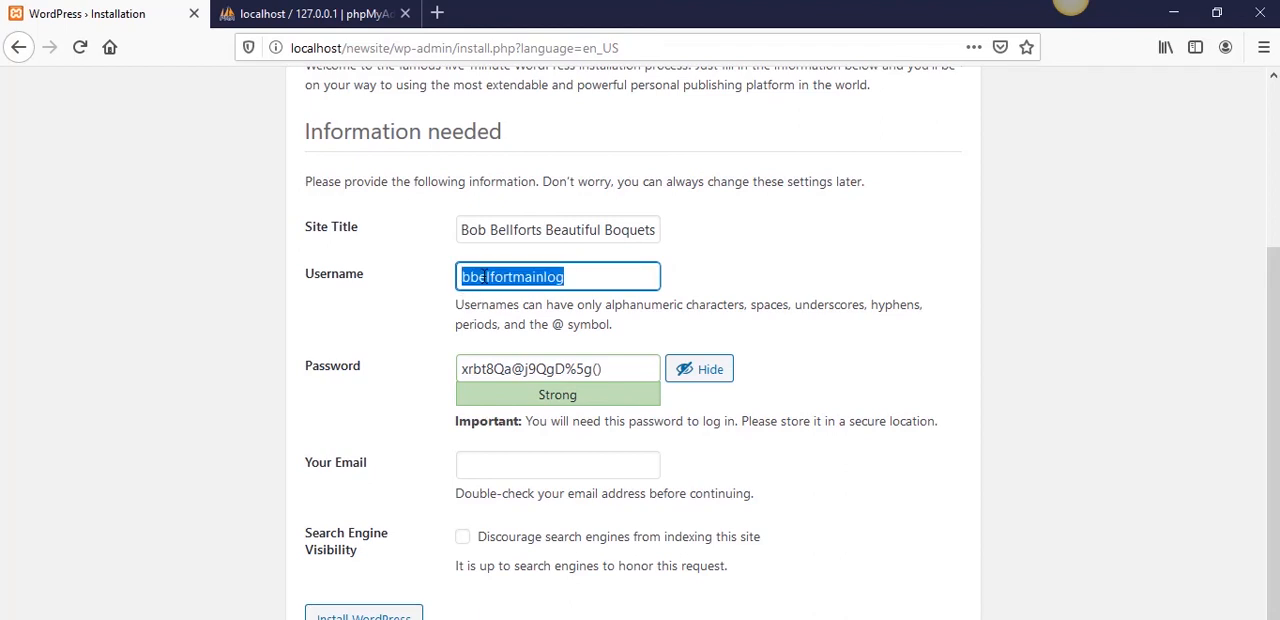
key("alt+Tab")
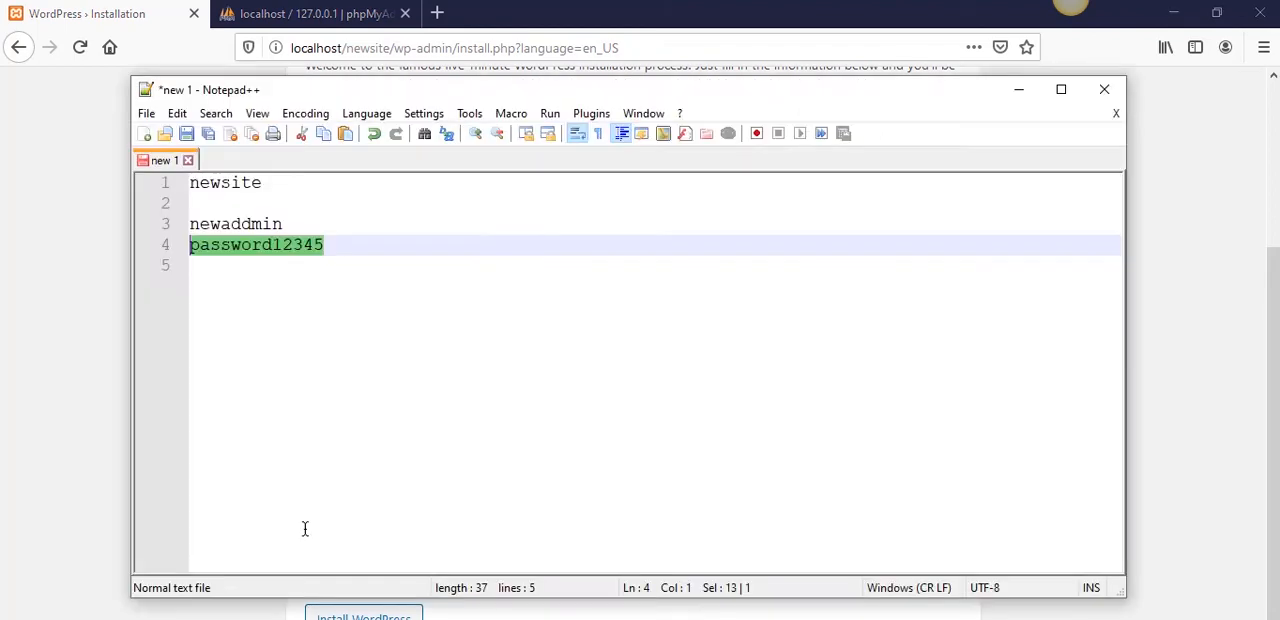
left_click(495, 397)
key("Return")
key("ctrl+v")
key("Return")
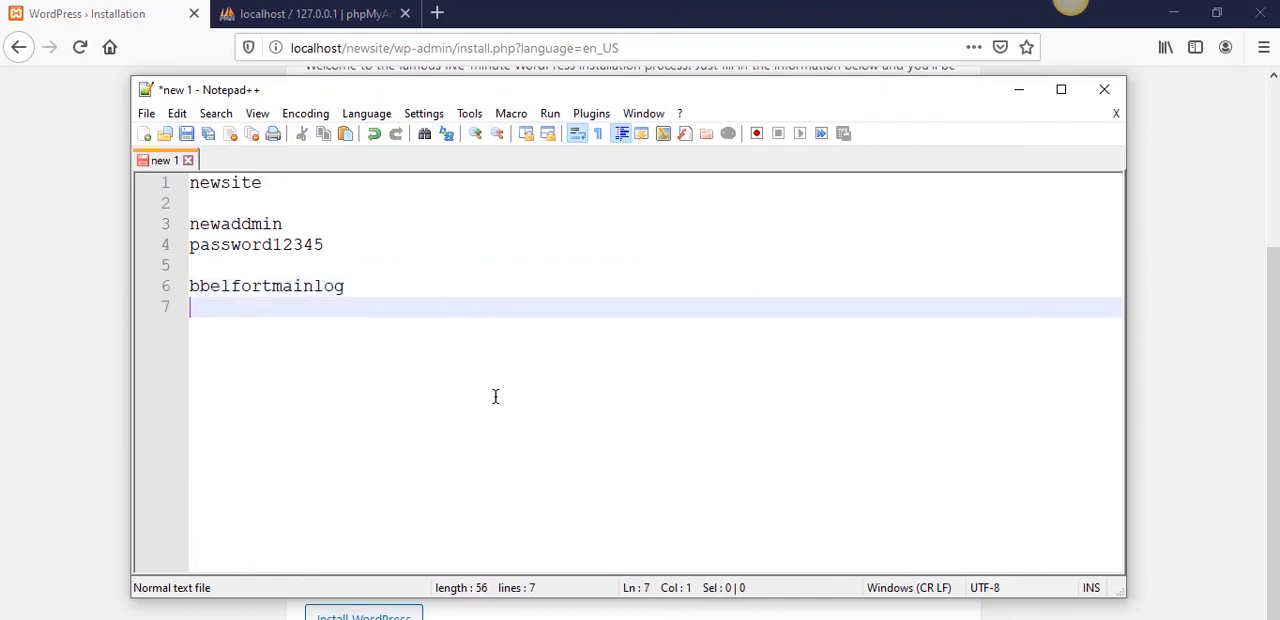
- Copy the generated administrator password from the installation form into the note, under the username, and return to the form
left_click(120, 434)
triple_click(574, 370)
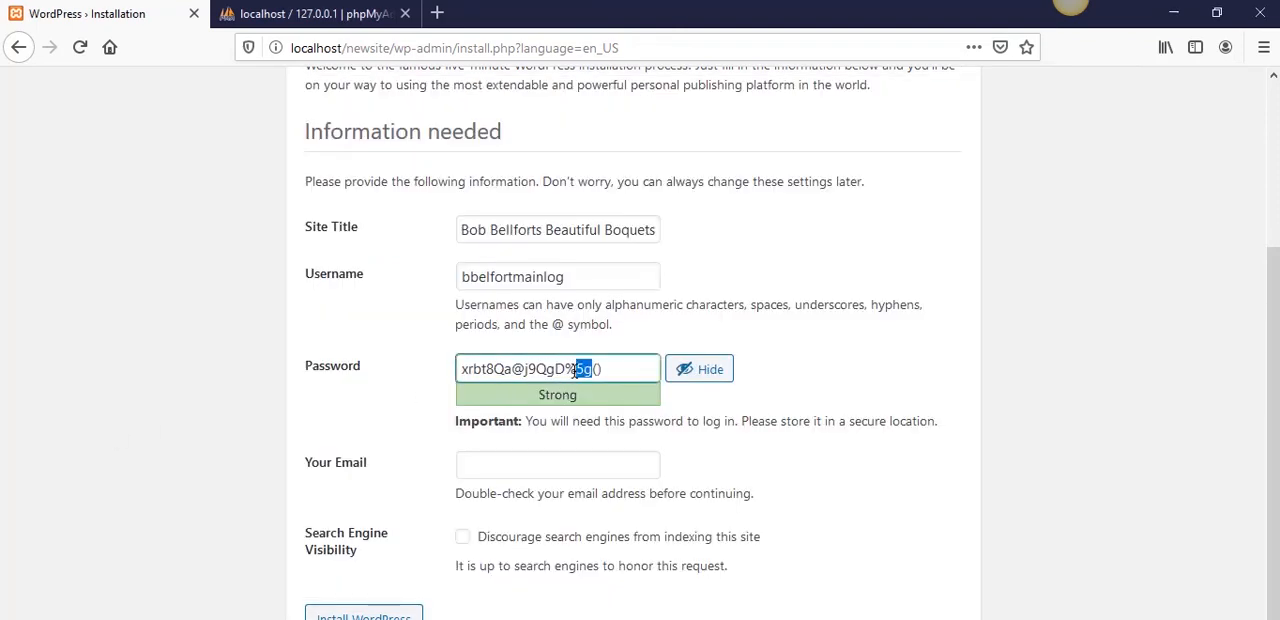
key("ctrl+c")
key("alt+Tab")
key("ctrl+v")
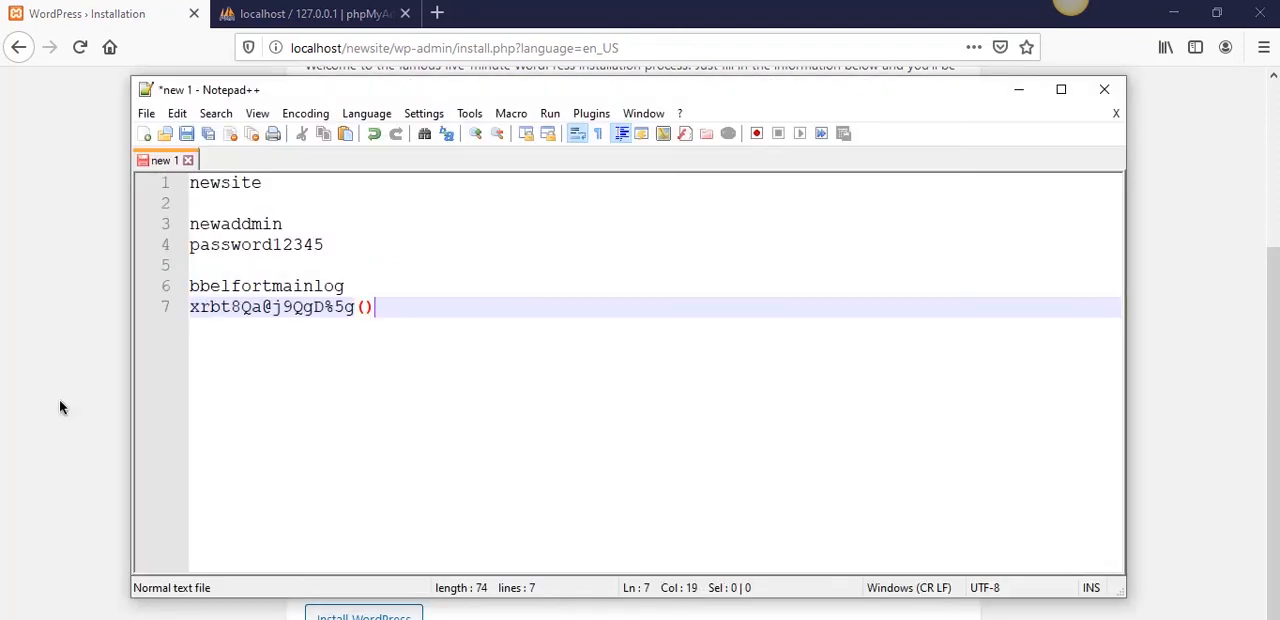
left_click(60, 403)
- Try to install WordPress with the email field left empty, and dismiss the browser's offer to save the login
left_click(364, 613)
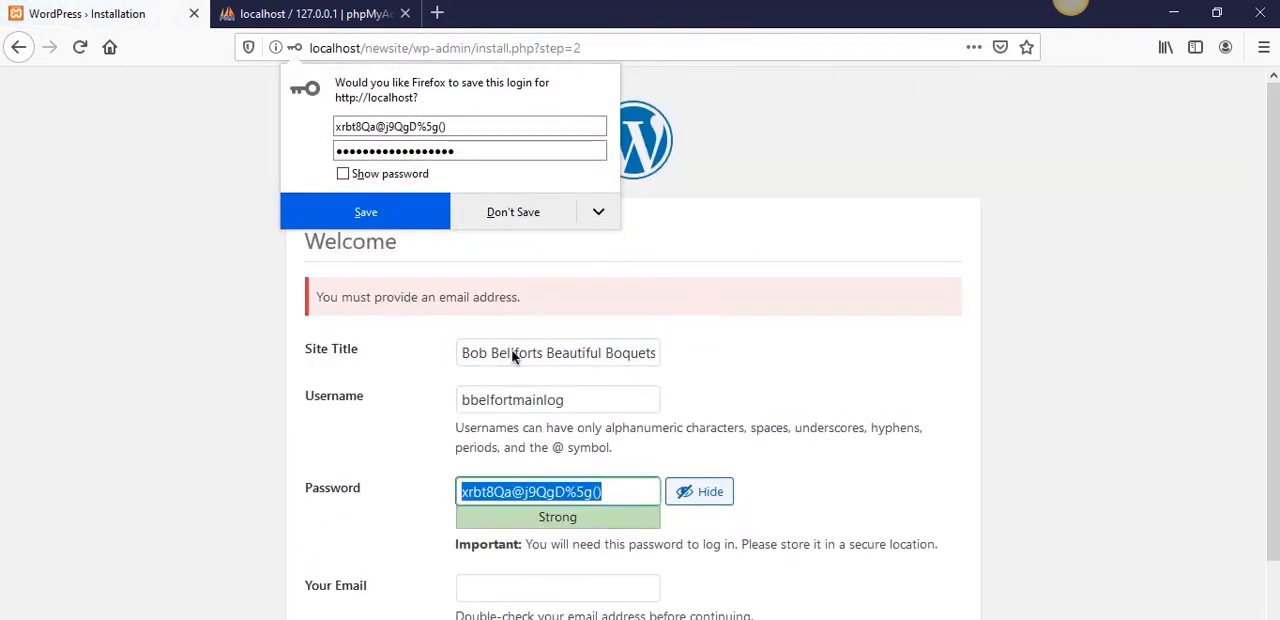
left_click(421, 422)
scroll(431, 418, "down", 2)
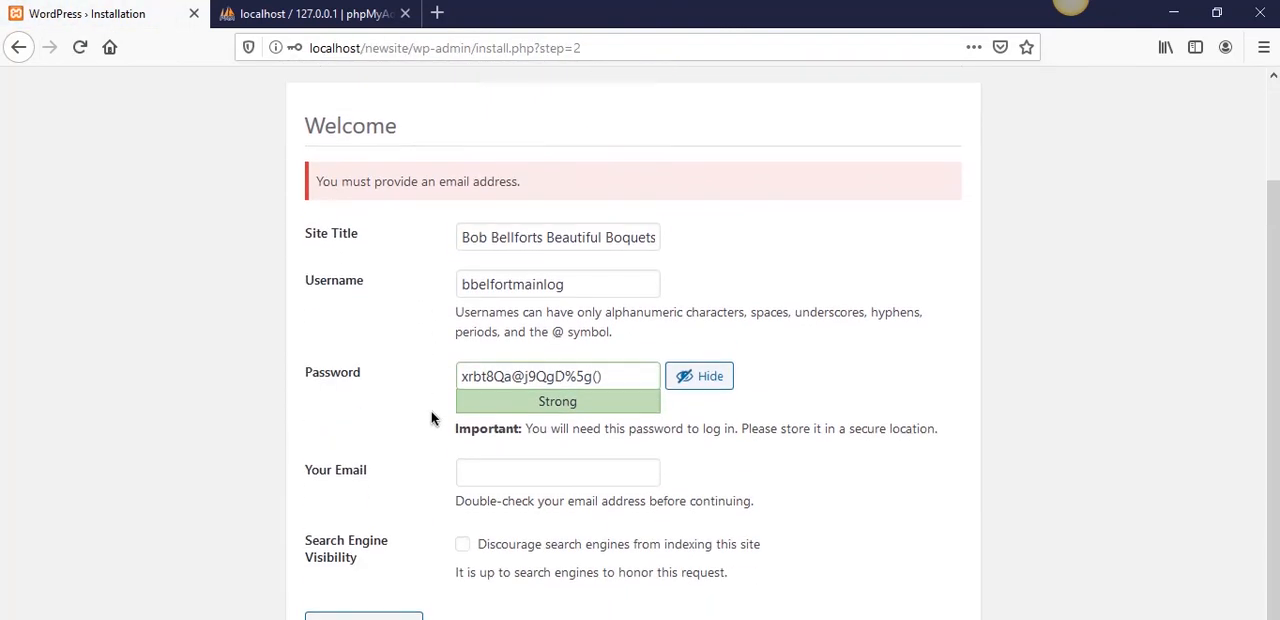
- Fill in the administrator's email address in the Your Email field of the installation form
left_click(545, 466)
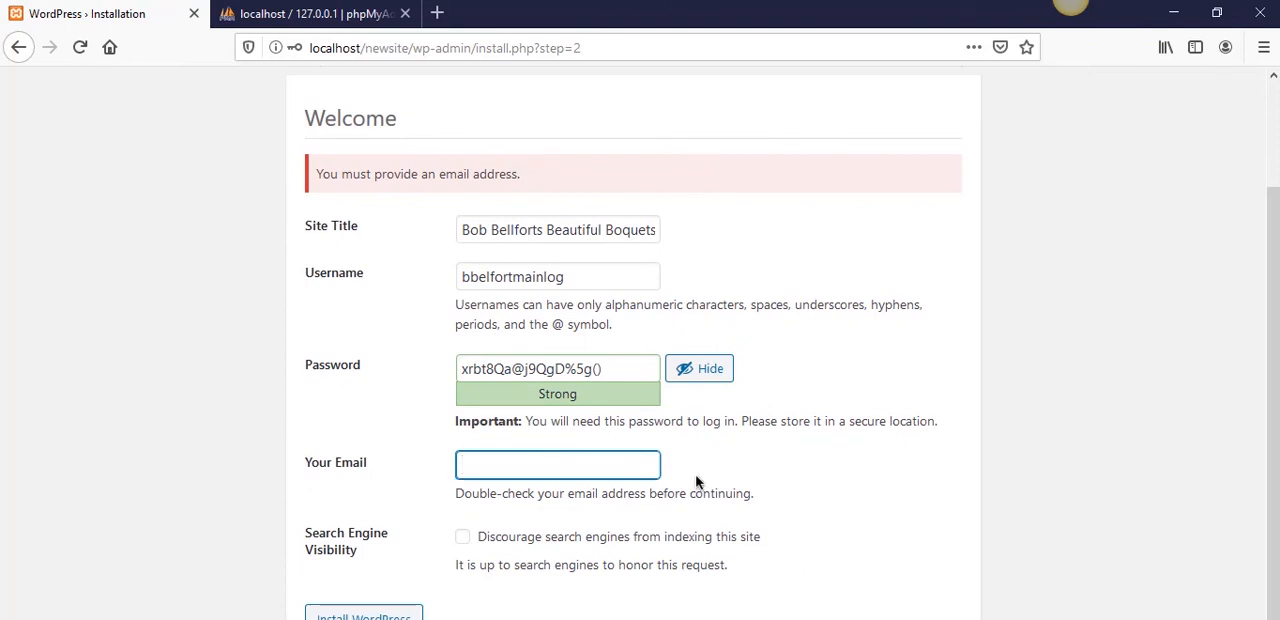
type("bob@localhost.")
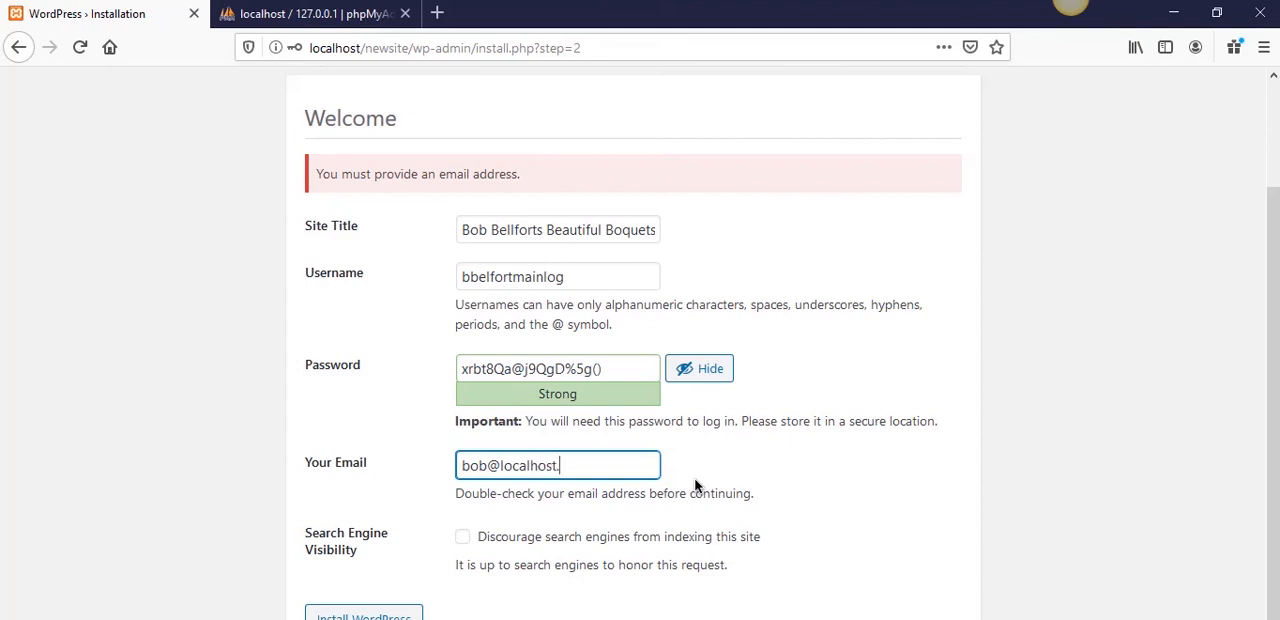
type("com")
left_click(210, 500)
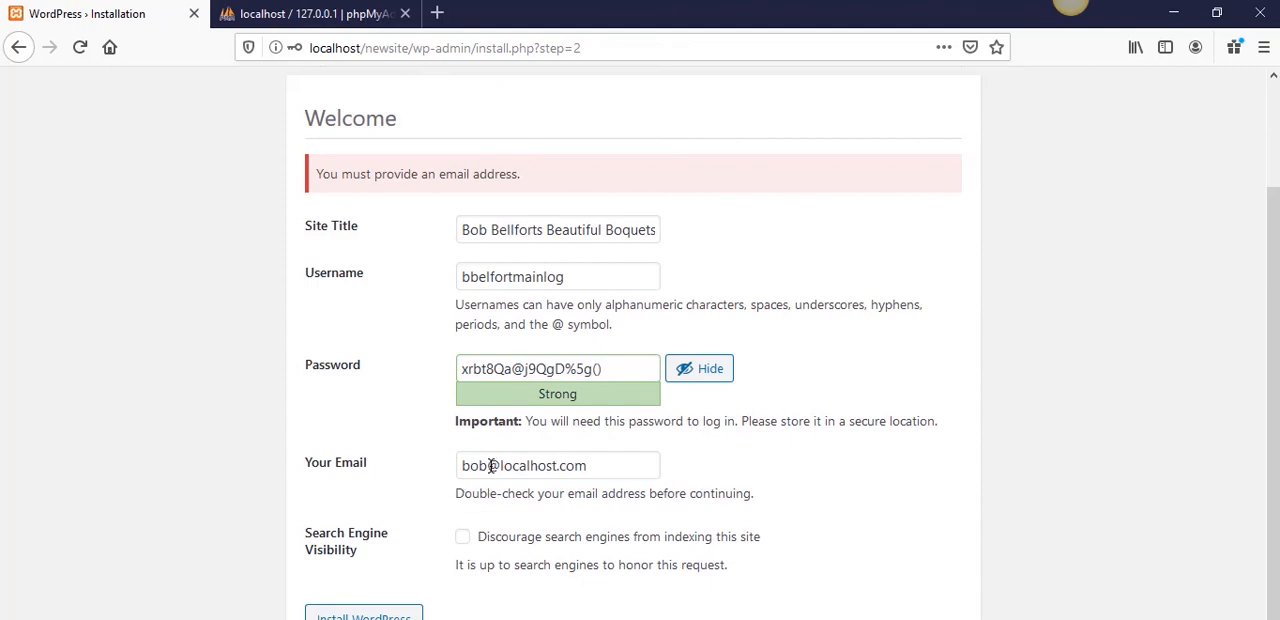
- Check the entered email address and install WordPress with search engine indexing left allowed, declining to save the login in the browser
left_click_drag(614, 463, 443, 477)
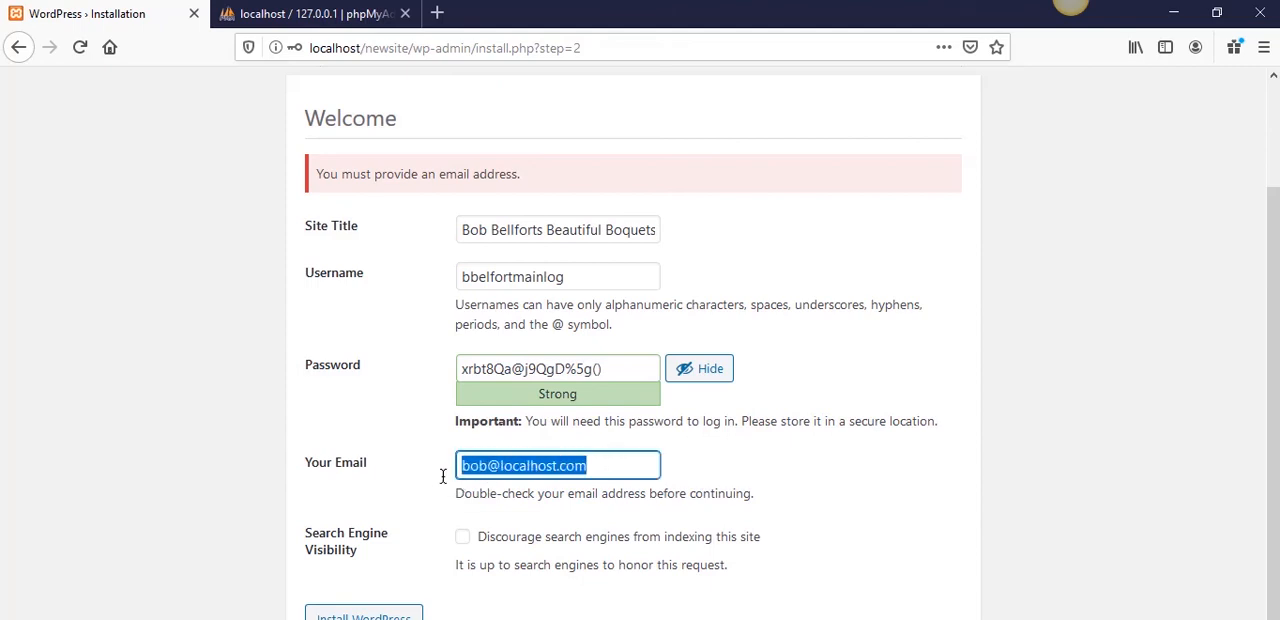
left_click(352, 485)
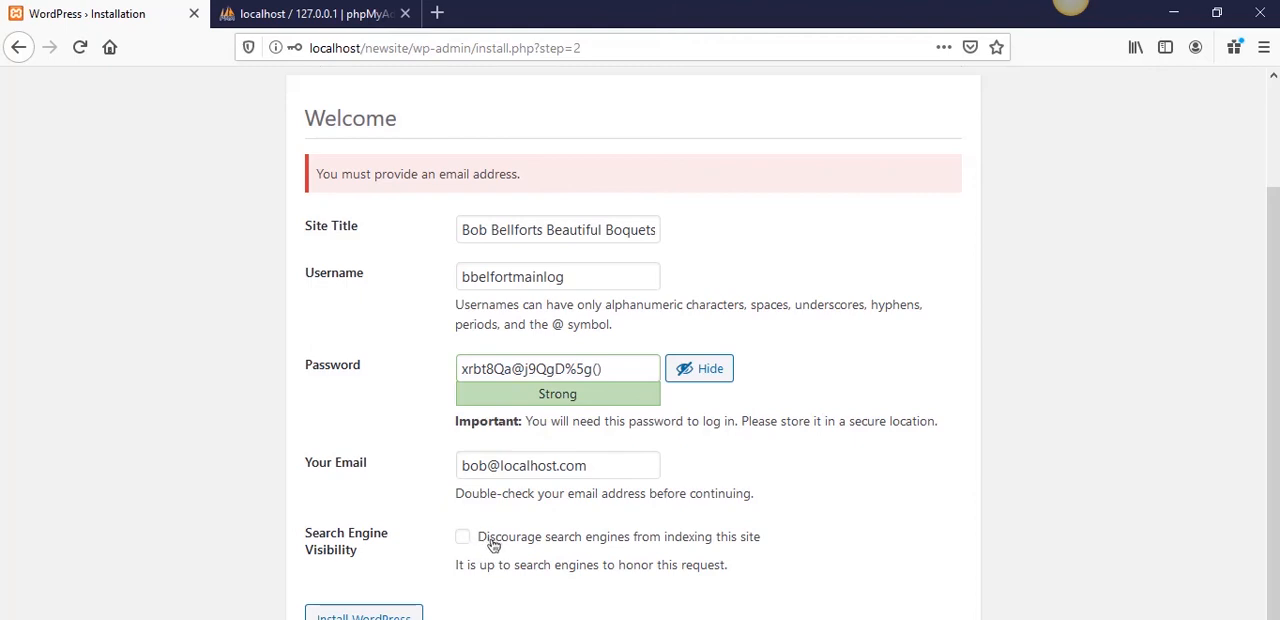
left_click(384, 616)
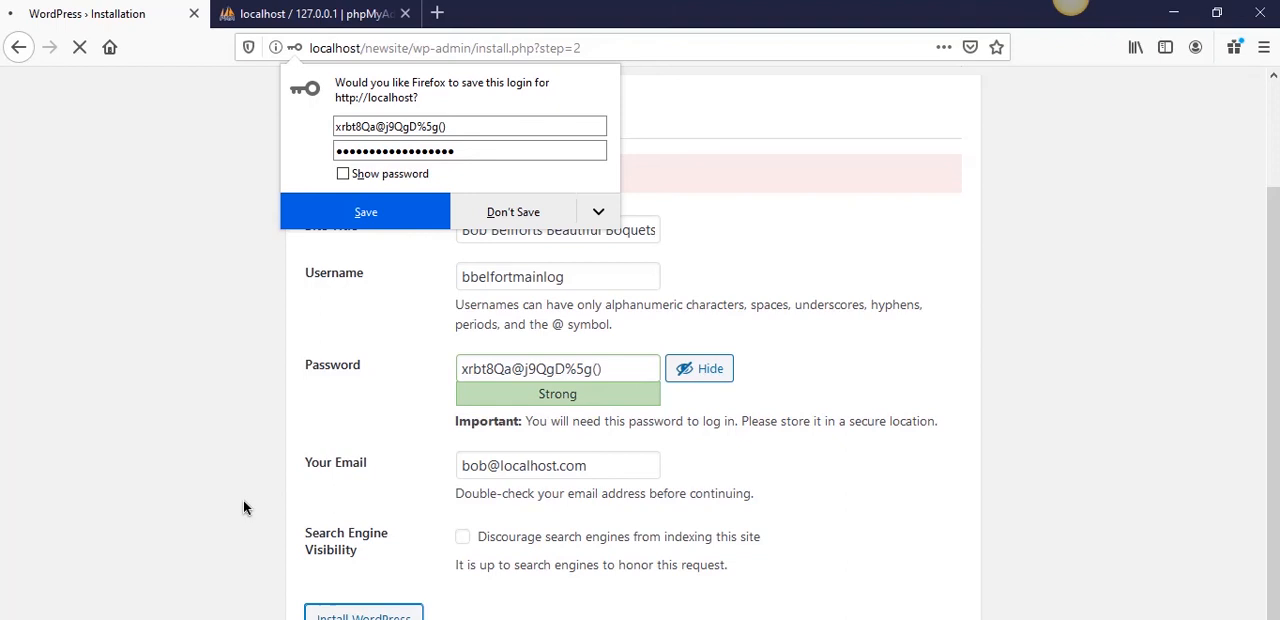
left_click(530, 212)
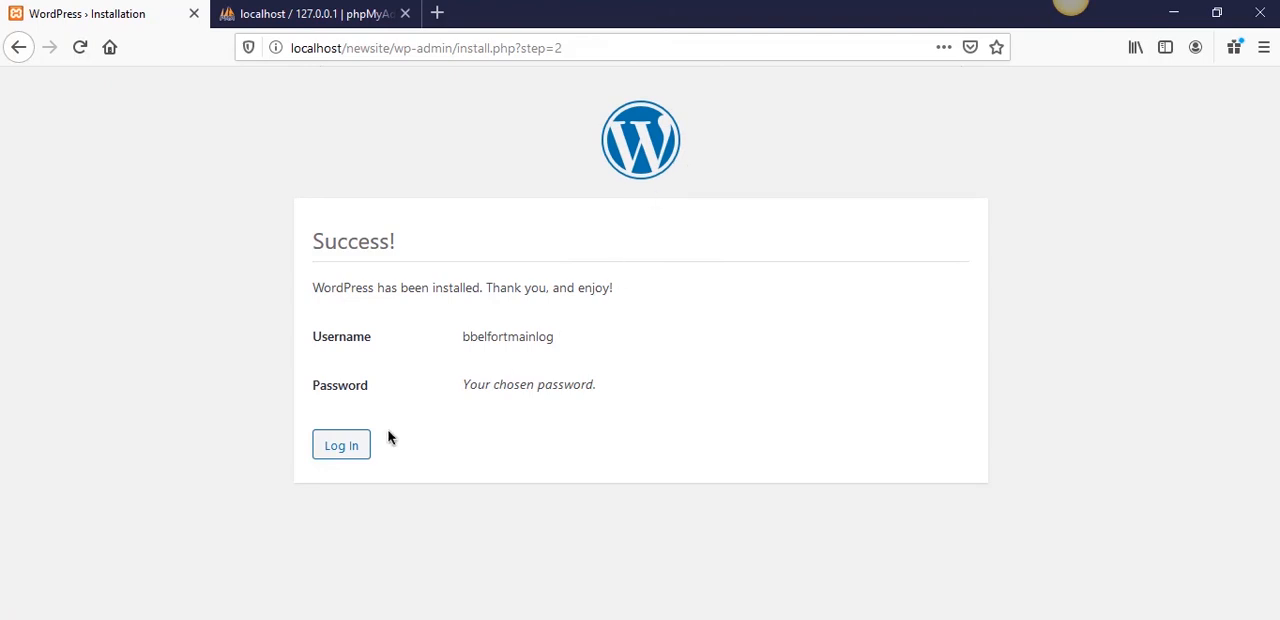
- Open the new site's login page and copy the administrator username from the note into its username field
left_click(353, 449)
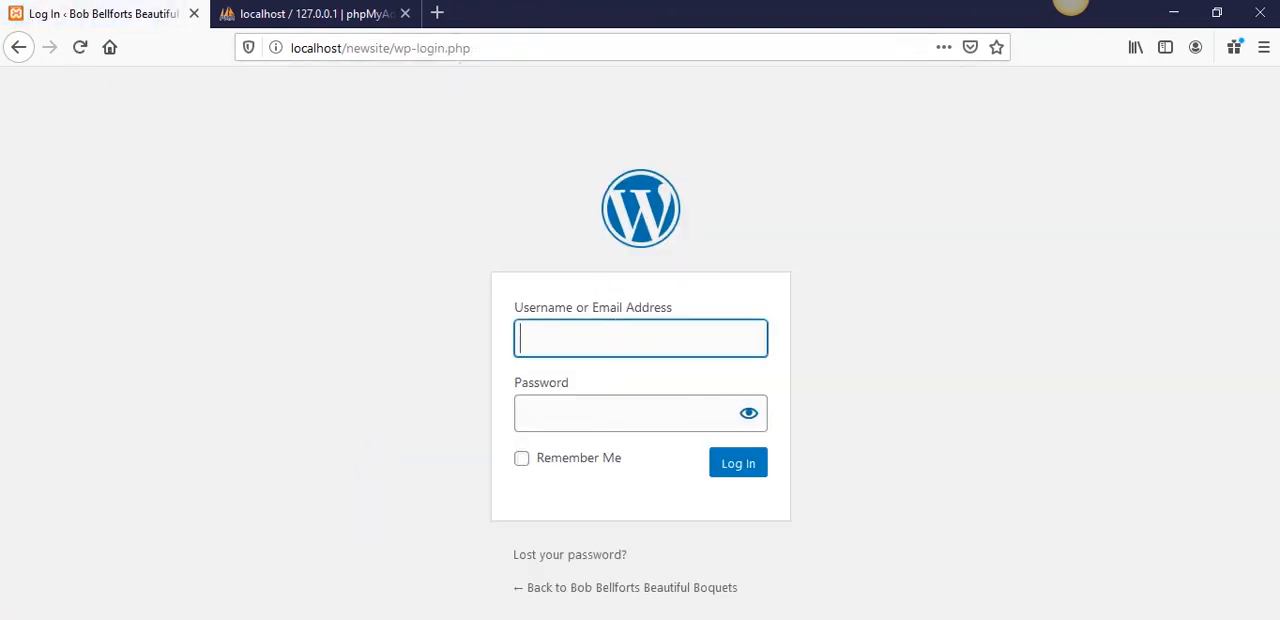
key("alt+Tab")
left_click_drag(350, 288, 146, 284)
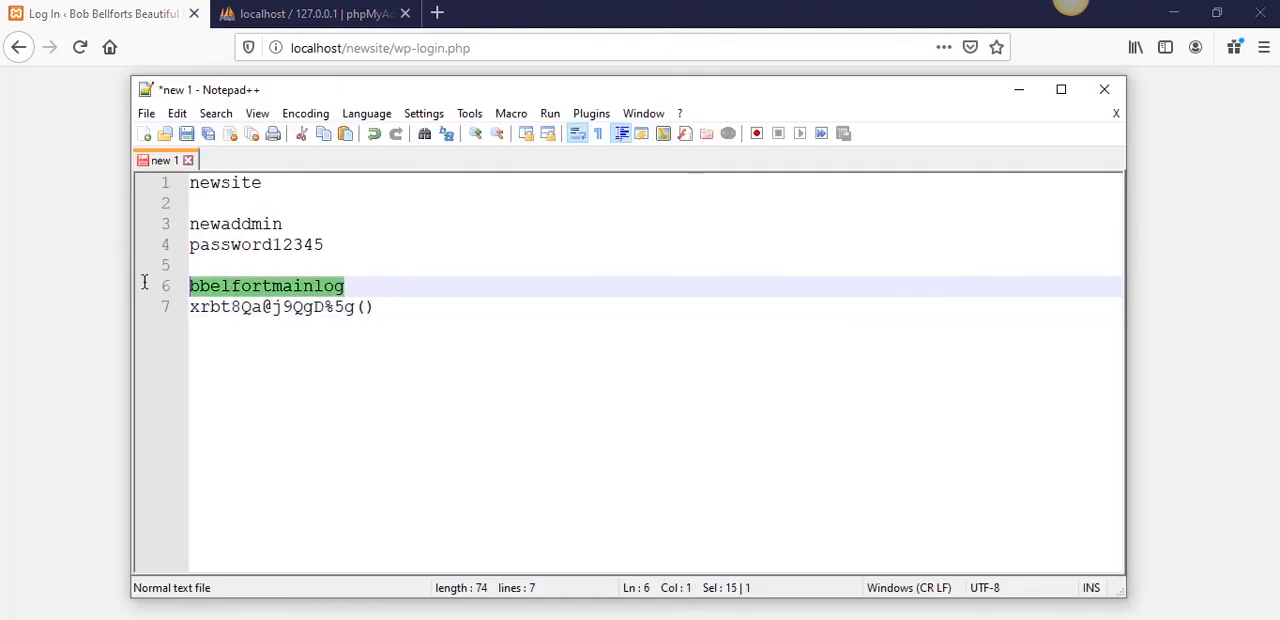
key("alt+Tab")
left_click(543, 340)
key("ctrl+v")
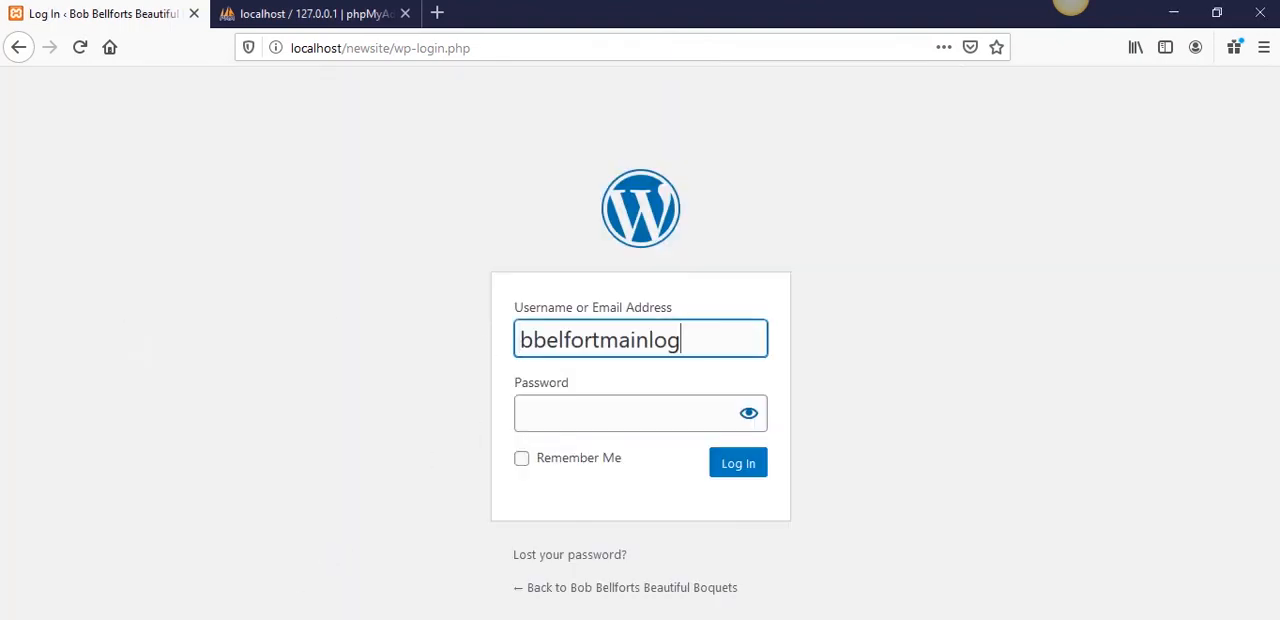
- Copy the administrator password from the note into the Password field of the WordPress login form
key("alt+Tab")
left_click_drag(390, 307, 188, 307)
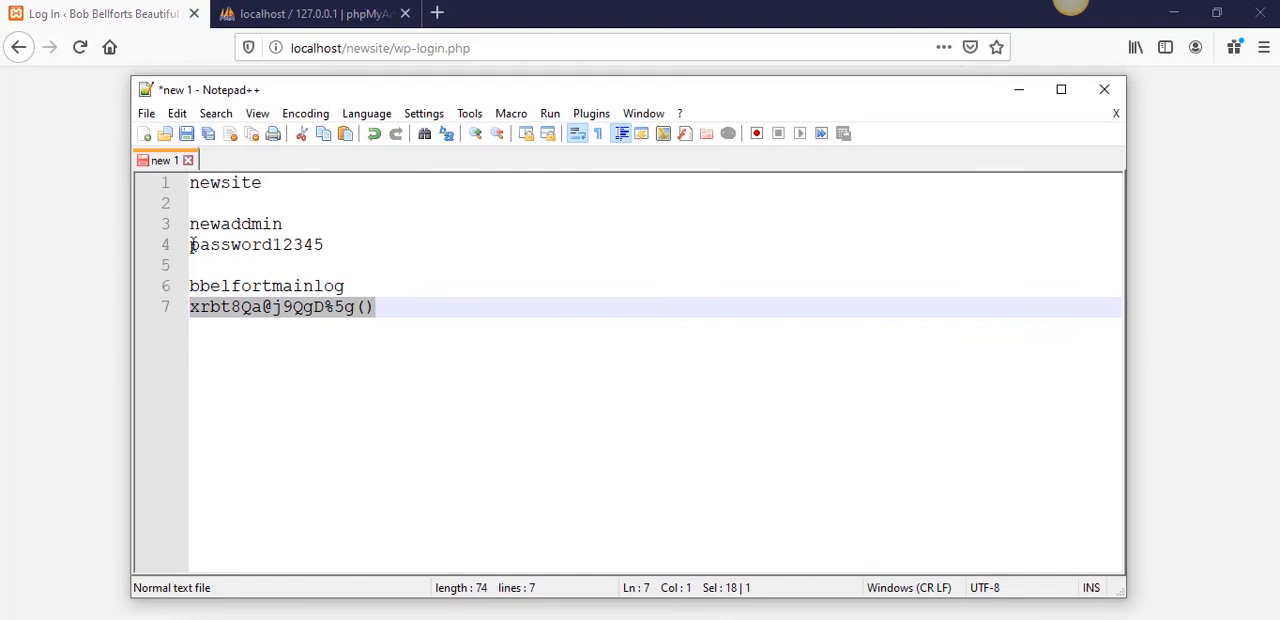
key("alt+Tab")
left_click(518, 413)
key("ctrl+v")
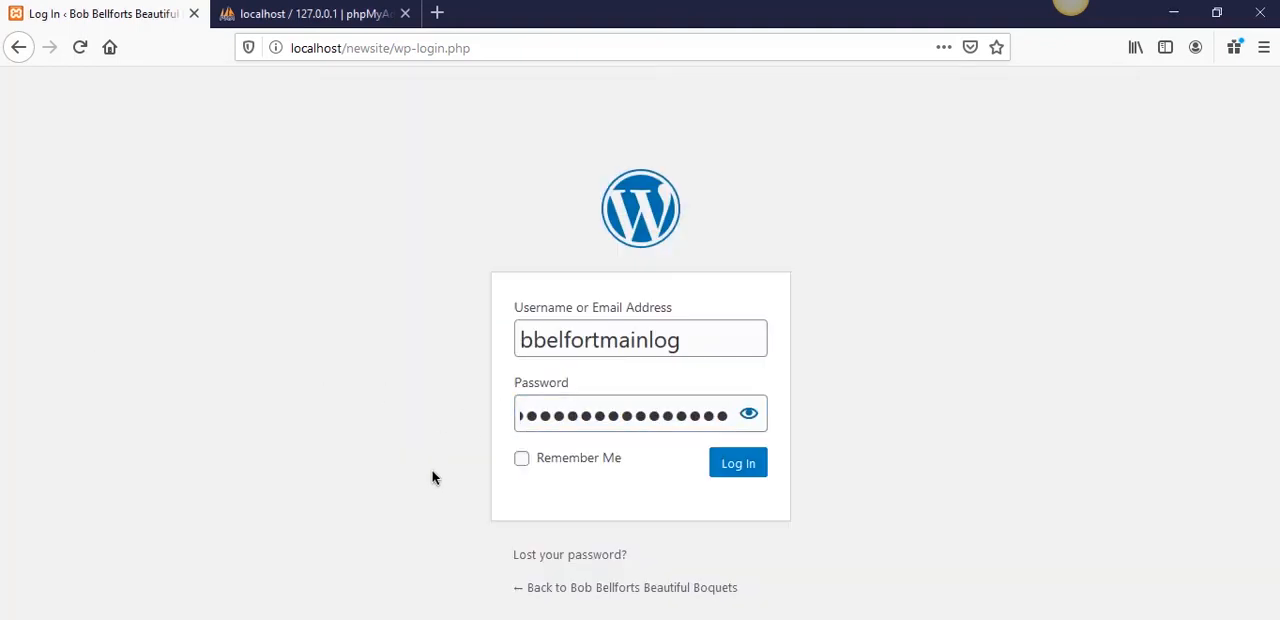
- Log in to WordPress with Remember Me enabled, declining to save the login in the browser
left_click(521, 458)
left_click(738, 463)
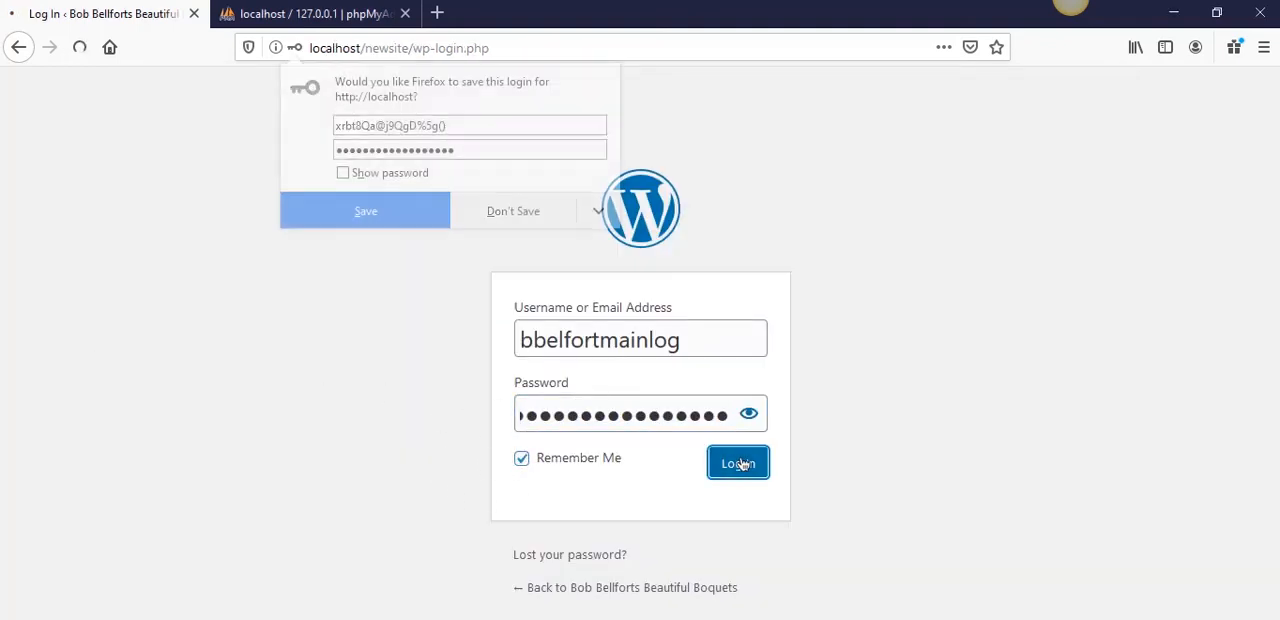
left_click(549, 222)
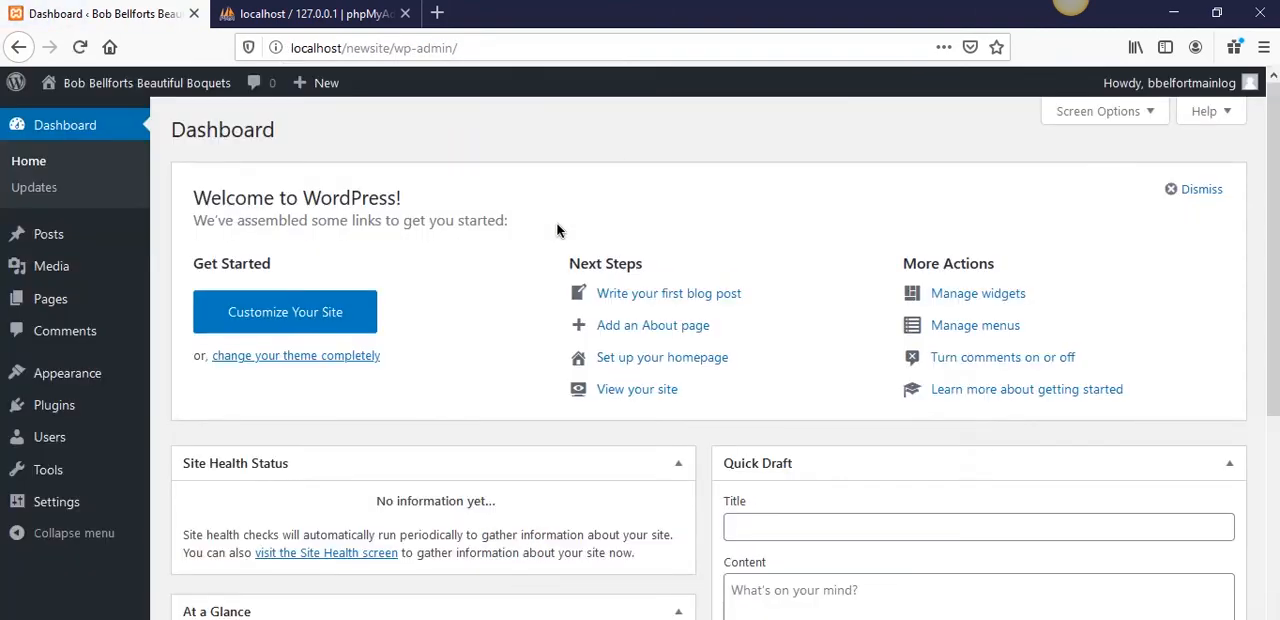
- Look over the WordPress dashboard and dismiss its Welcome to WordPress panel
scroll(557, 230, "down", 5)
scroll(560, 234, "up", 5)
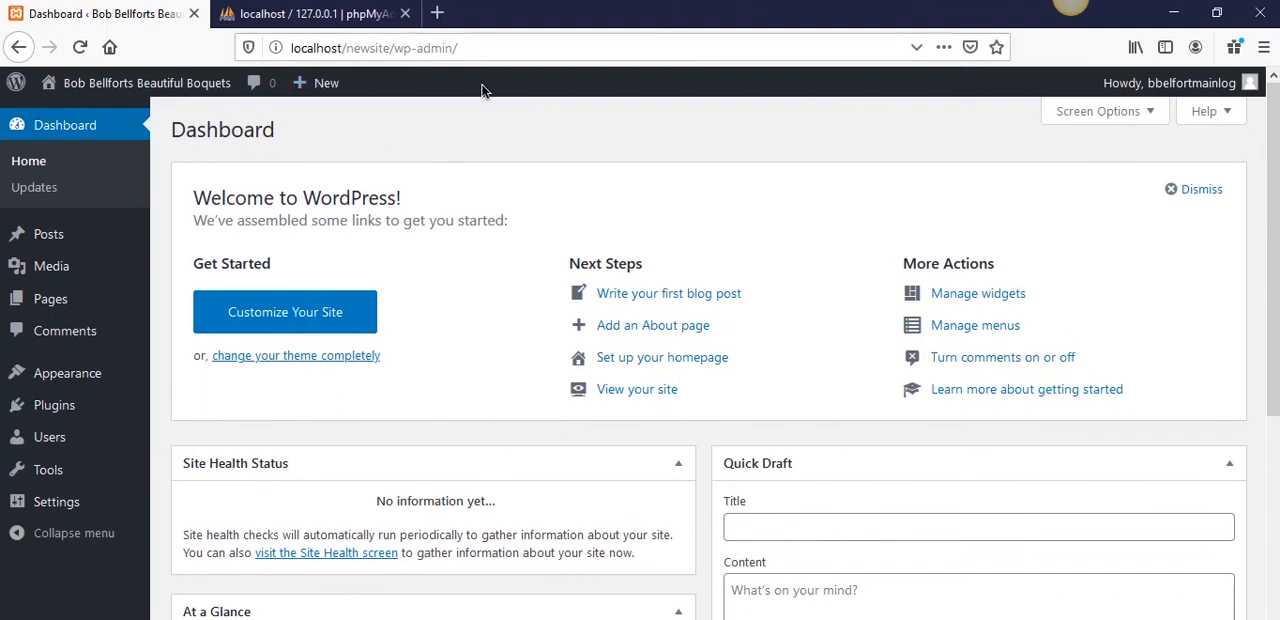
left_click(1166, 190)
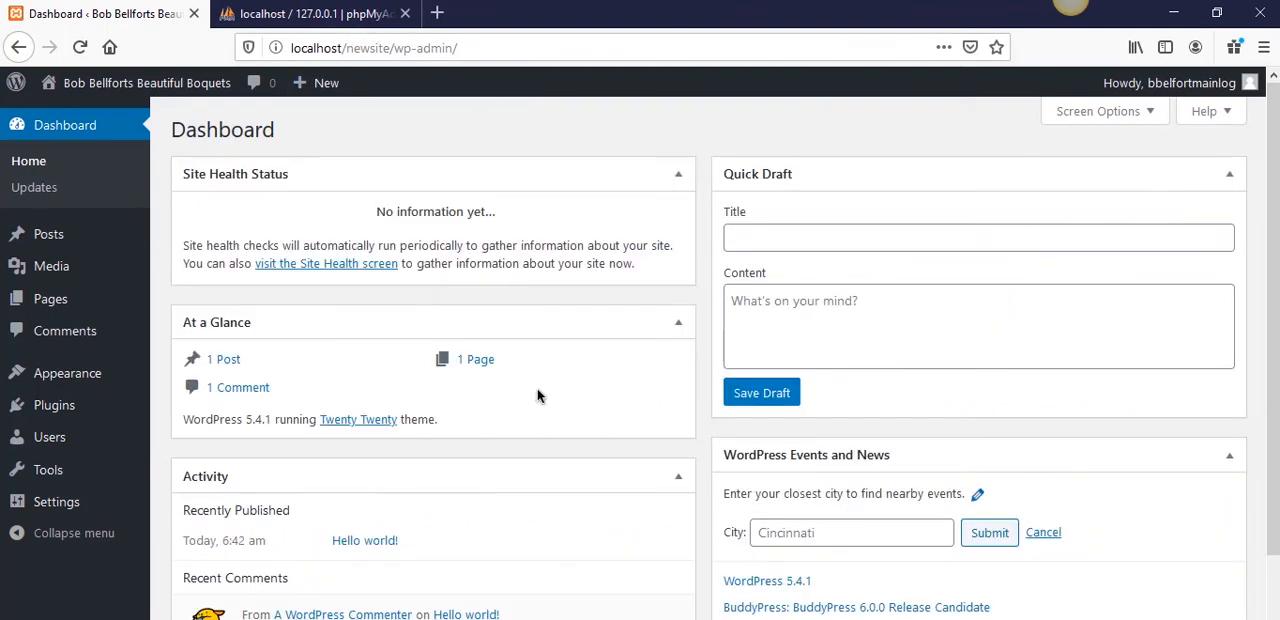